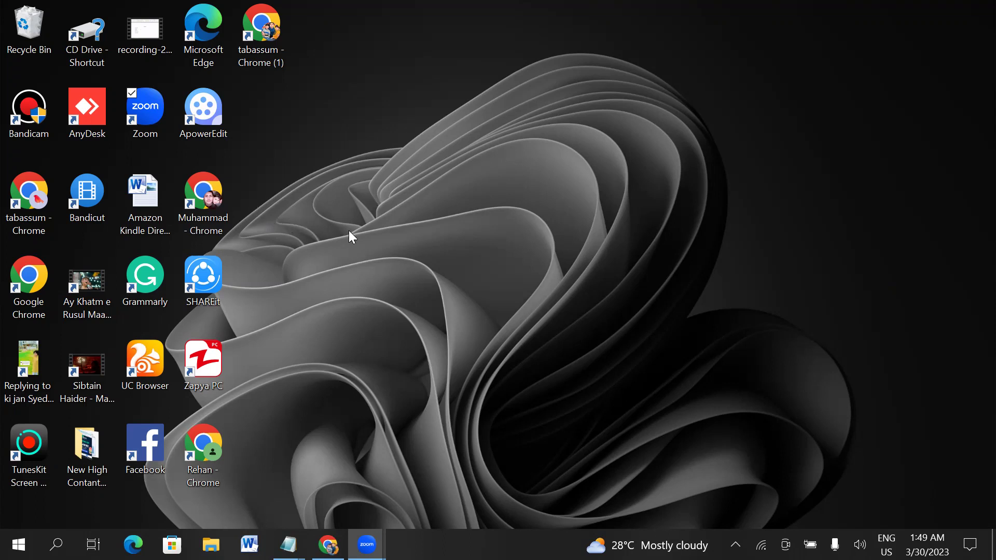
Start Chrome in a maximized window, look up Amazon on Google, and open the Amazon.com official site
double_click(208, 204)
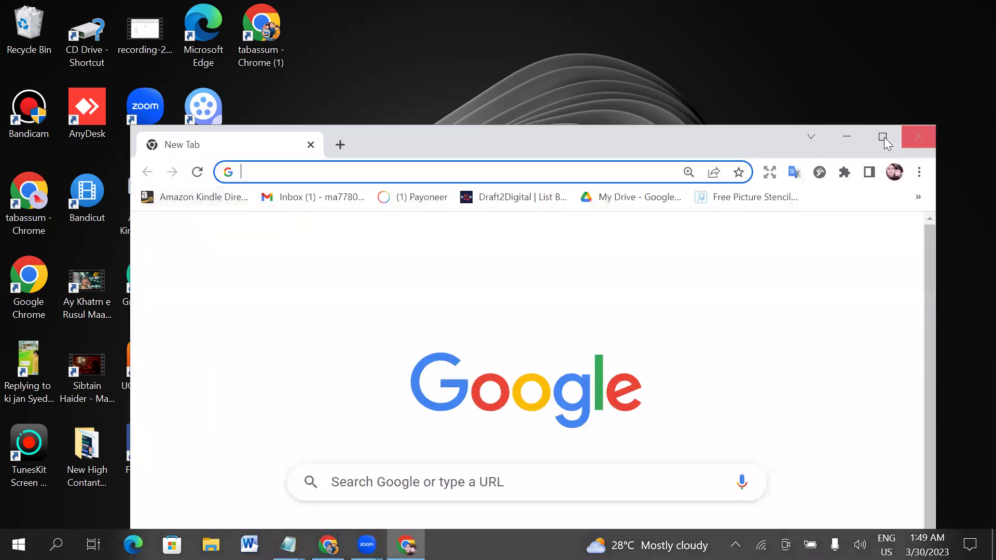
click(878, 138)
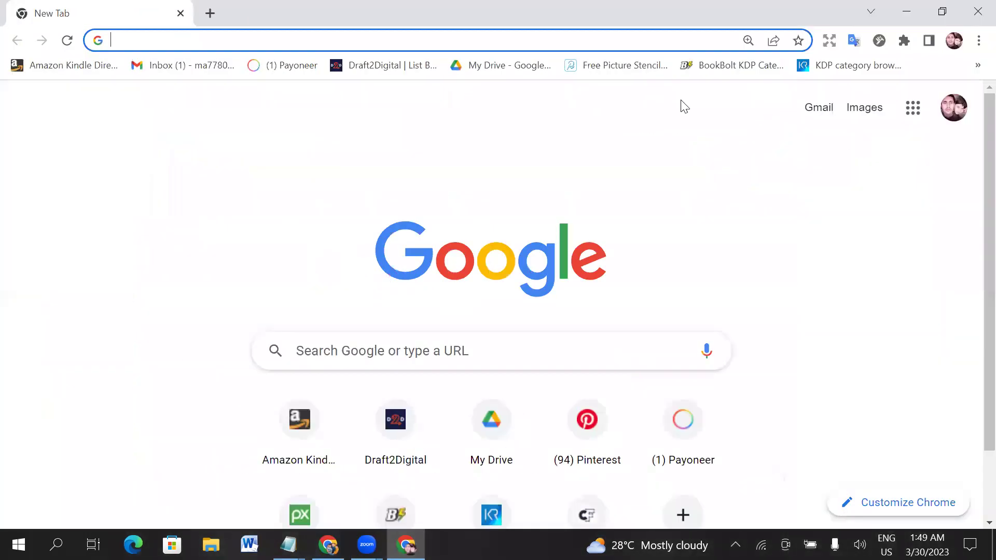
click(411, 348)
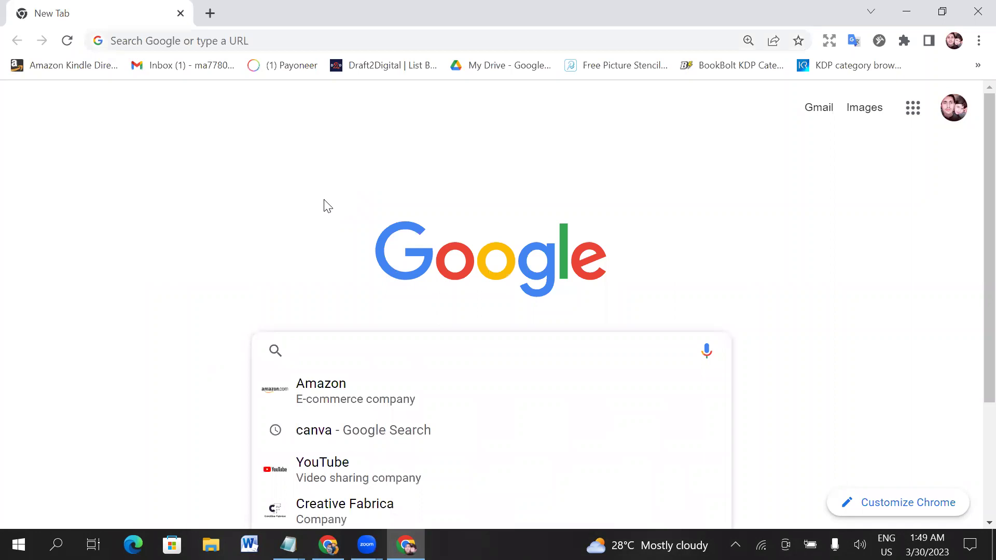
click(333, 384)
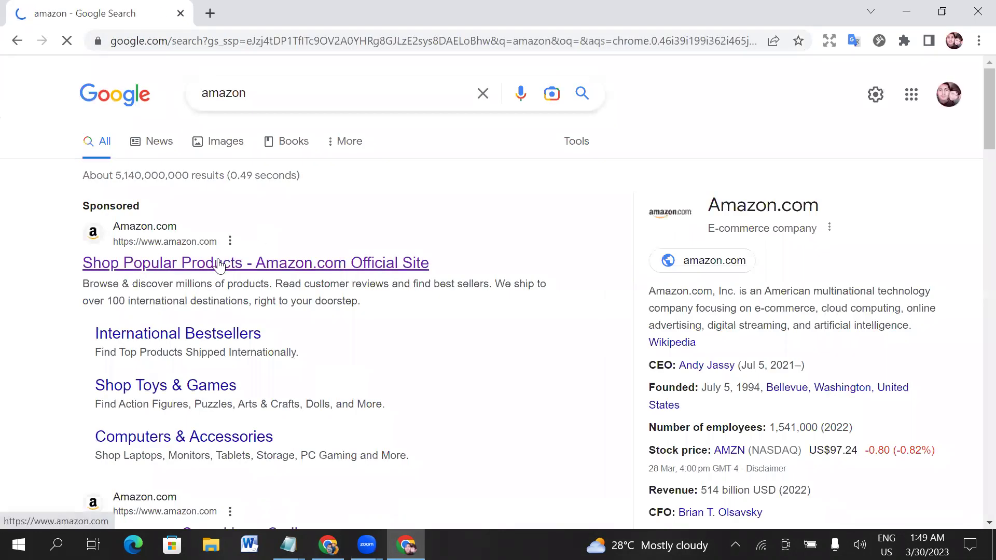
click(217, 264)
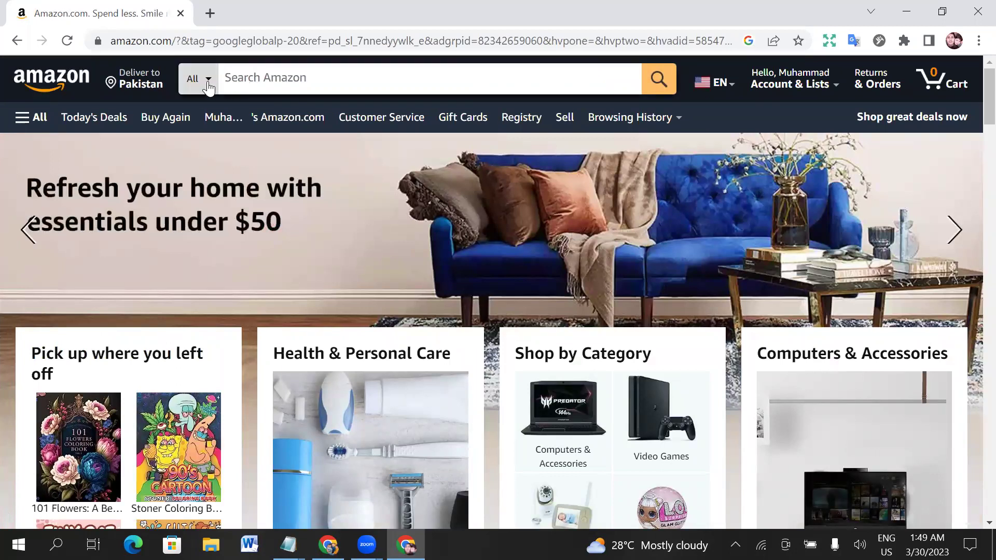
Set the Amazon delivery location to US zip code 10001
click(156, 83)
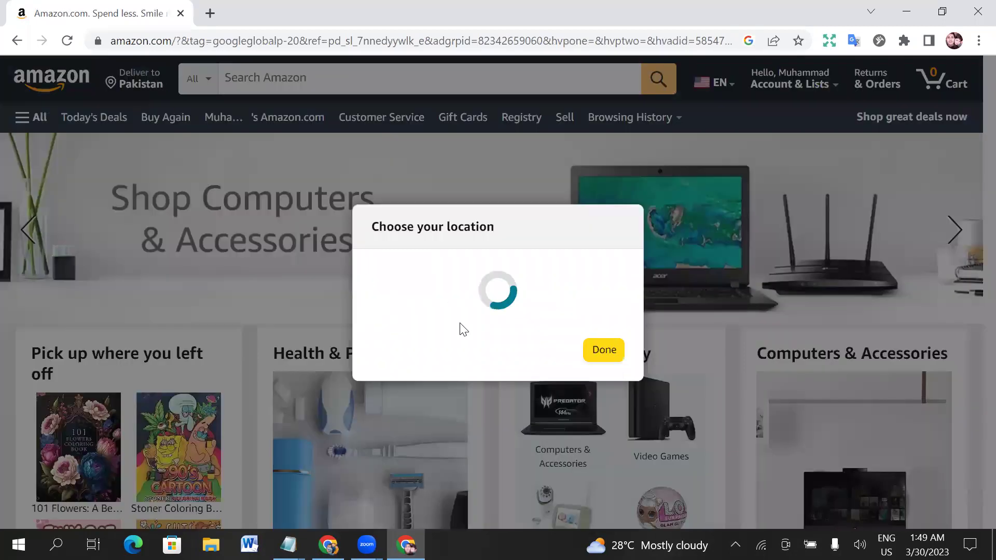
click(471, 308)
click(459, 344)
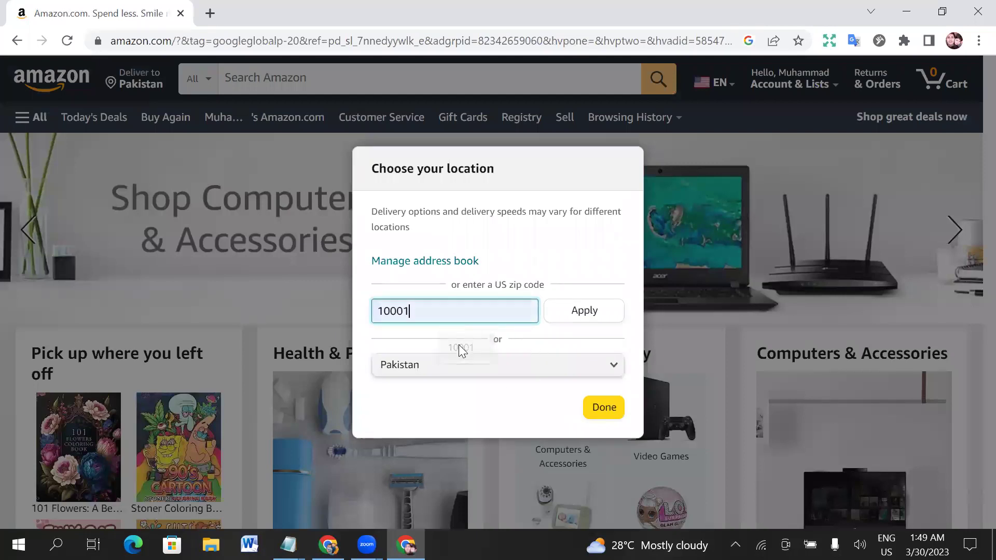
click(587, 314)
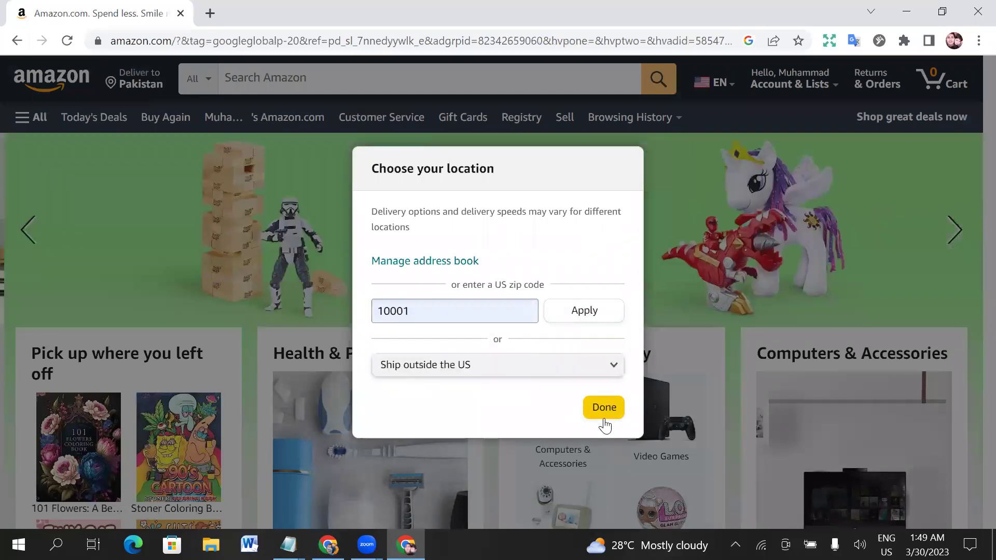
click(603, 410)
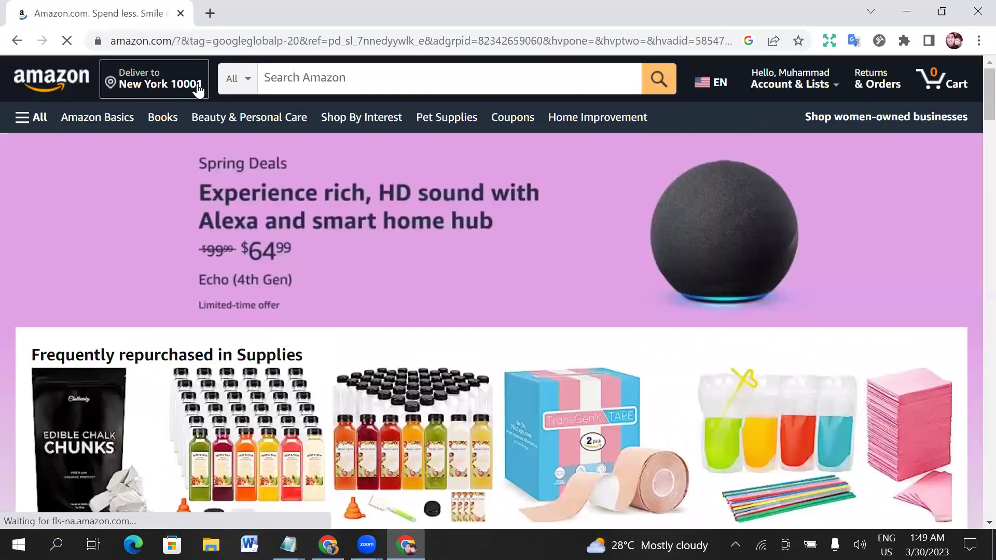
Search all Amazon departments for "car coloring book for kids"
click(280, 77)
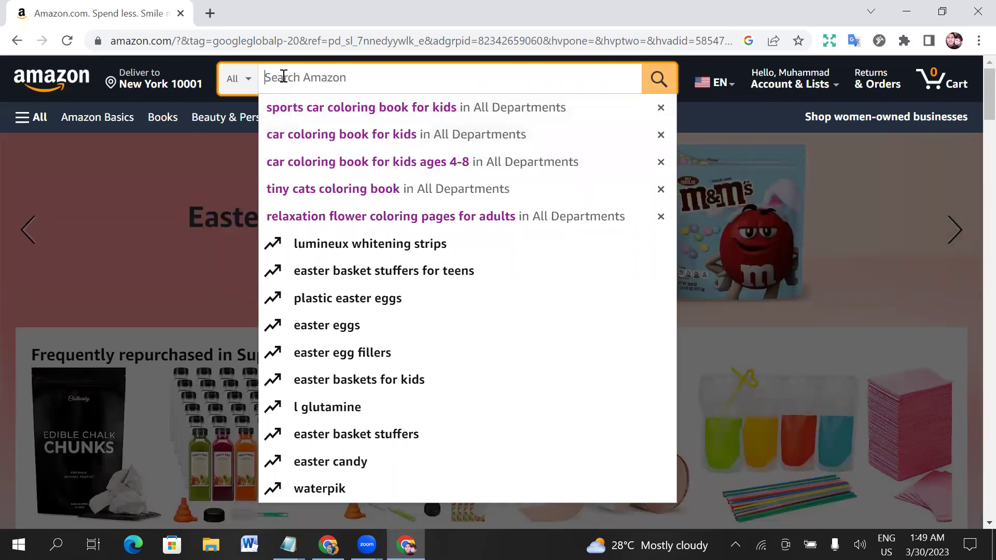
text(car)
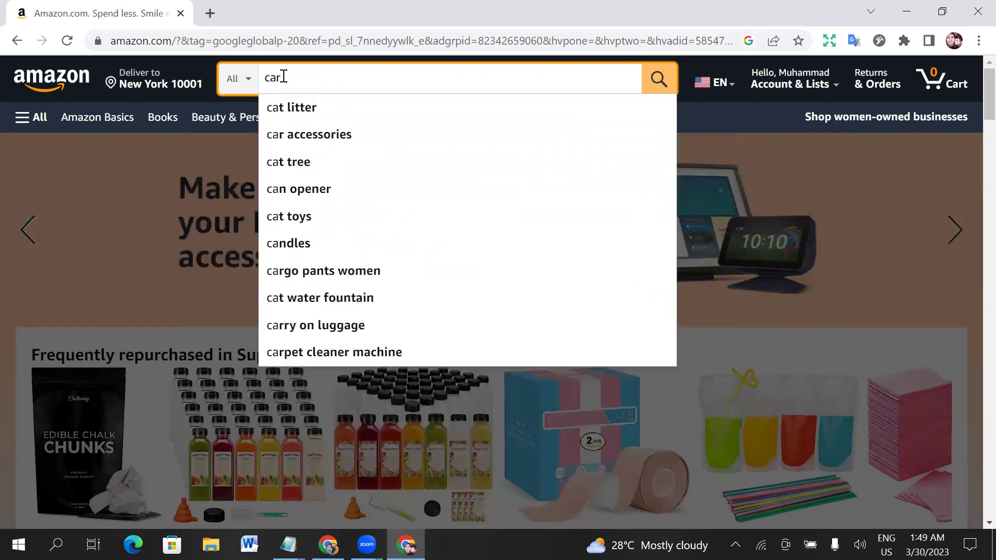
text( colori)
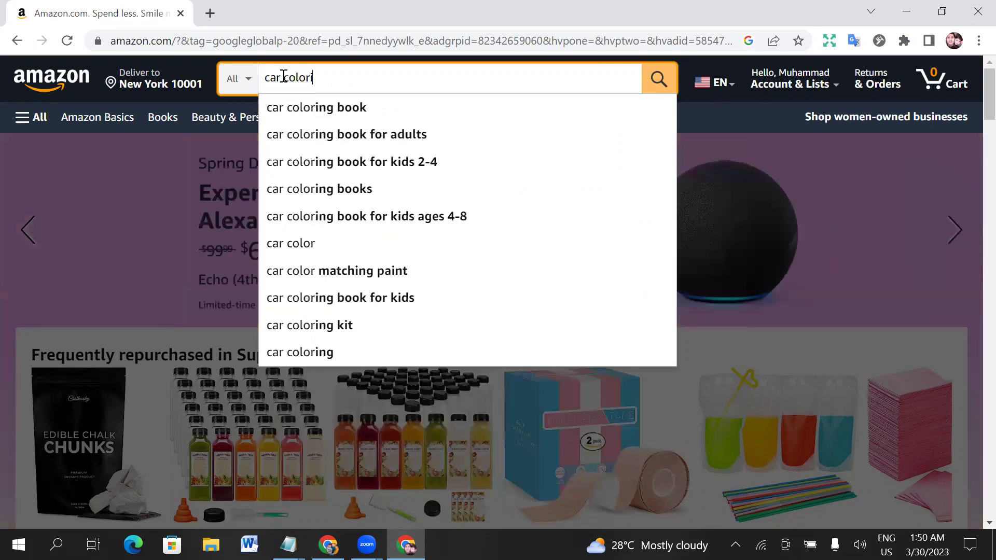
text(ng boo)
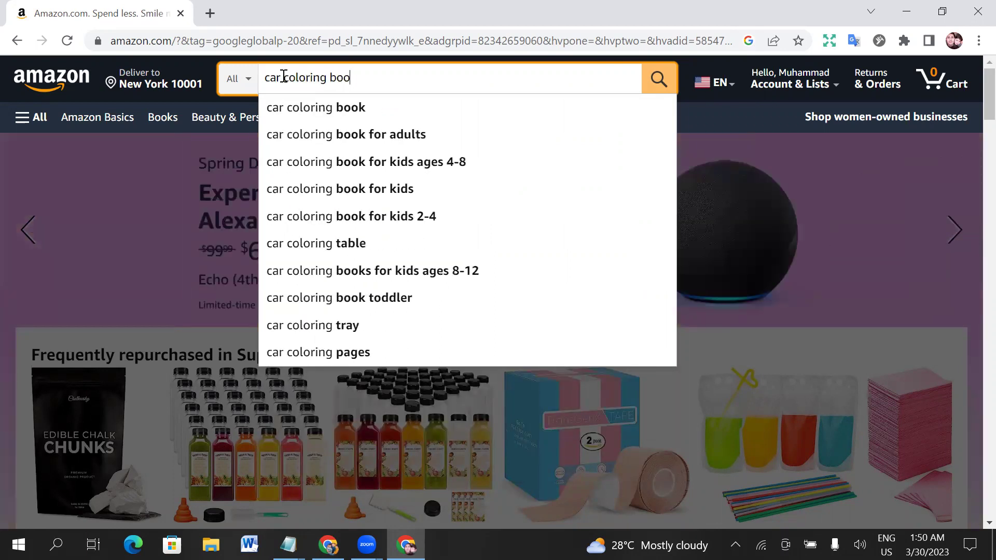
text(k f)
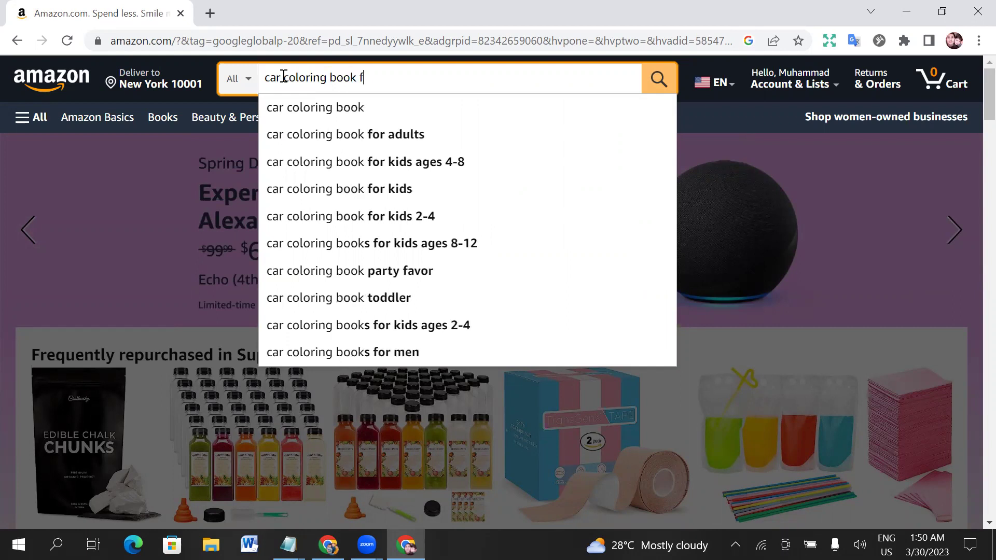
text(or kid)
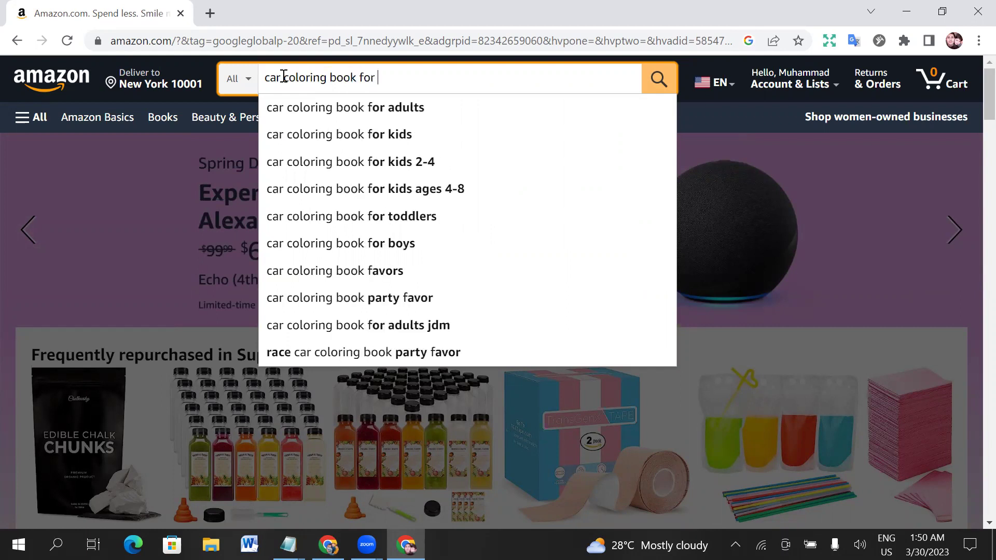
text(s)
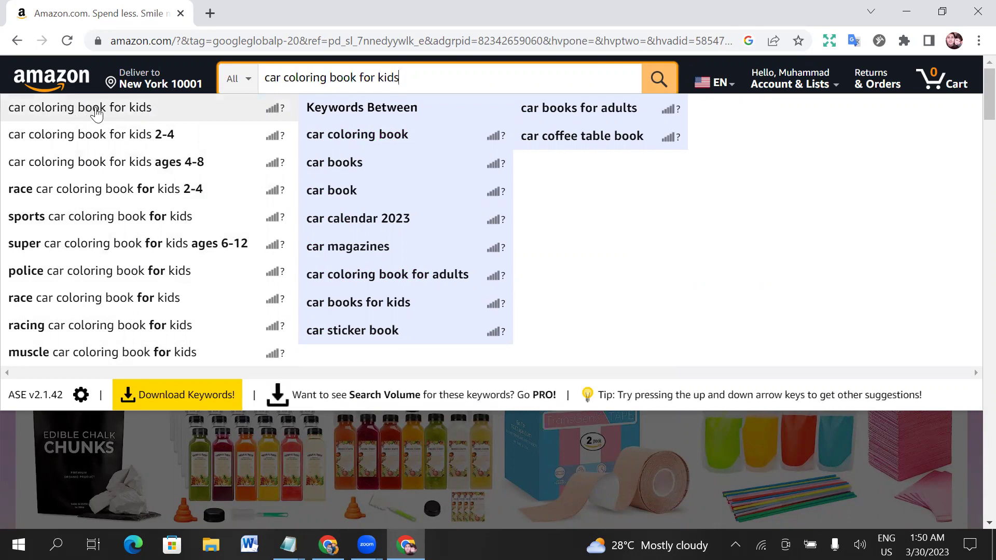
click(137, 112)
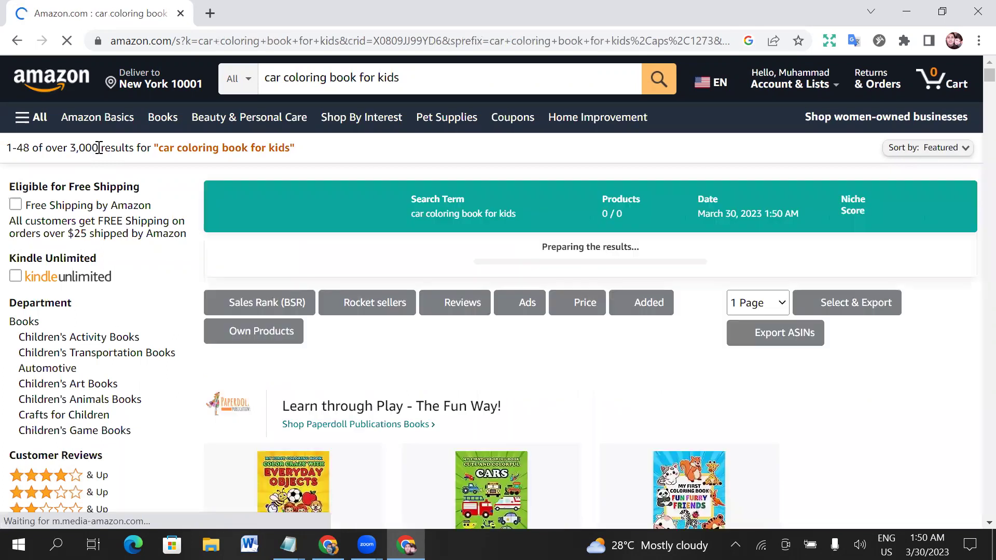
Examine the result count, book listings and niche statistics for the "car coloring book for kids" keyword
double_click(73, 149)
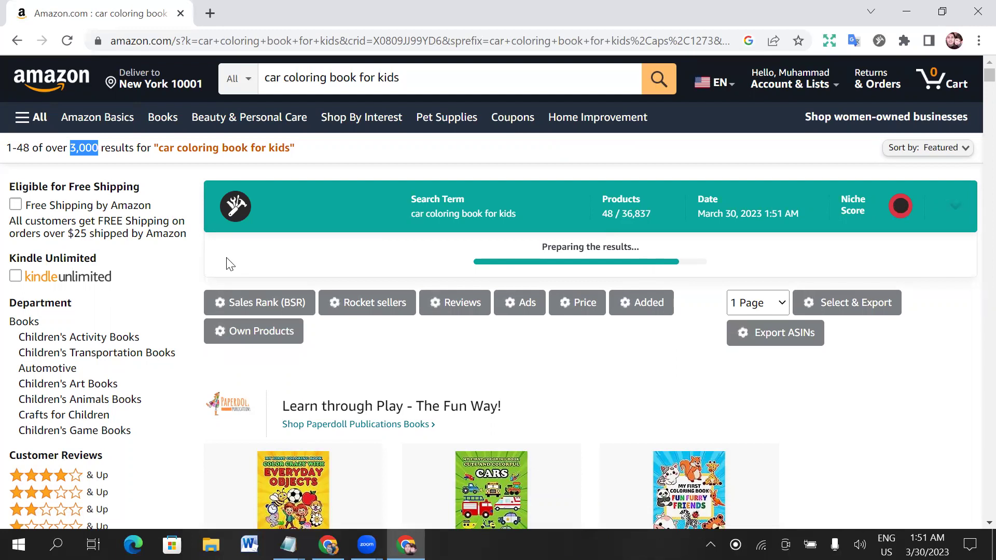
scroll(571, 280, down, 4)
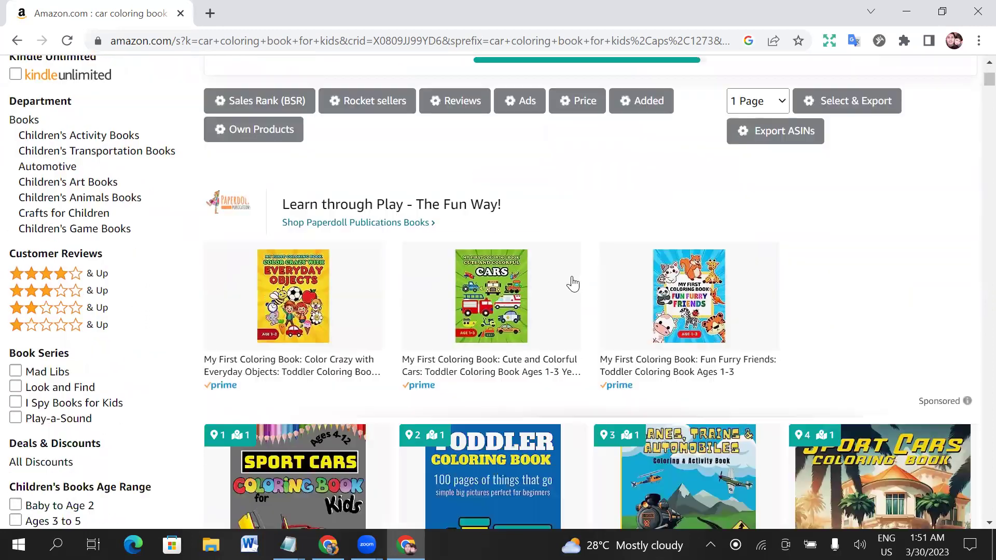
scroll(396, 302, down, 2)
scroll(714, 307, up, 6)
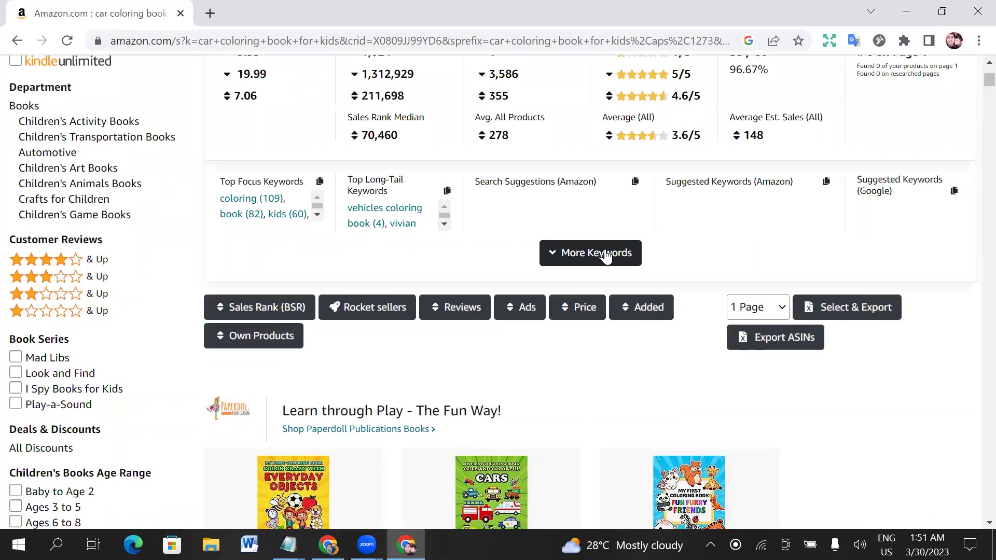
scroll(605, 253, up, 4)
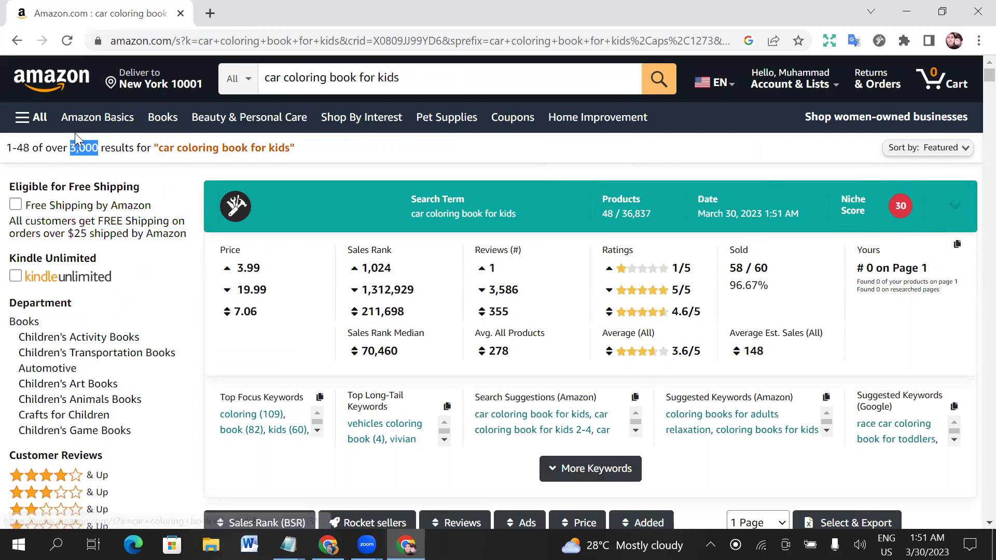
Search for the suggested keyword "car coloring book for kids 2-4" and check its number of results
click(400, 77)
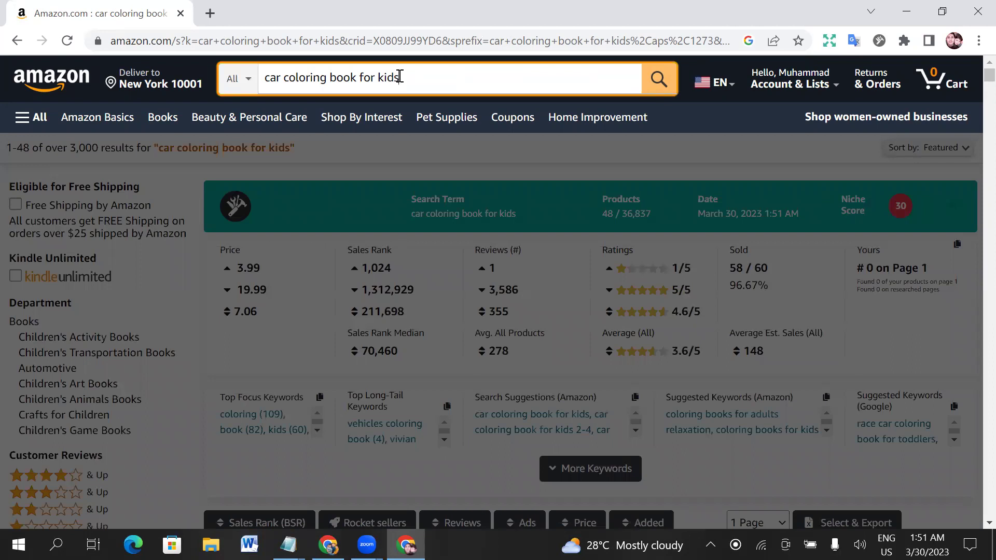
key(BackSpace)
key(BackSpace)
key(BackSpace)
key(BackSpace)
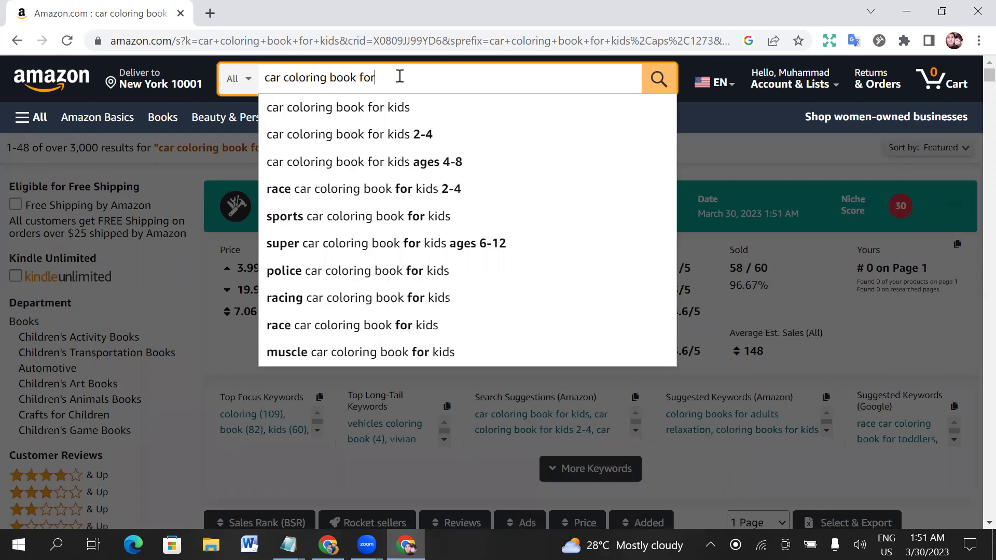
key(BackSpace)
key(BackSpace)
key(BackSpace)
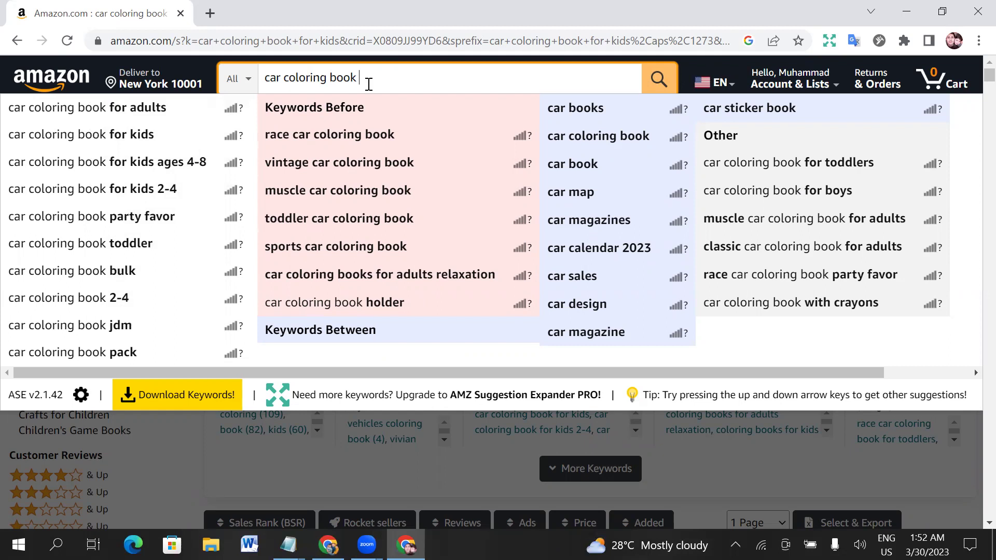
text(for)
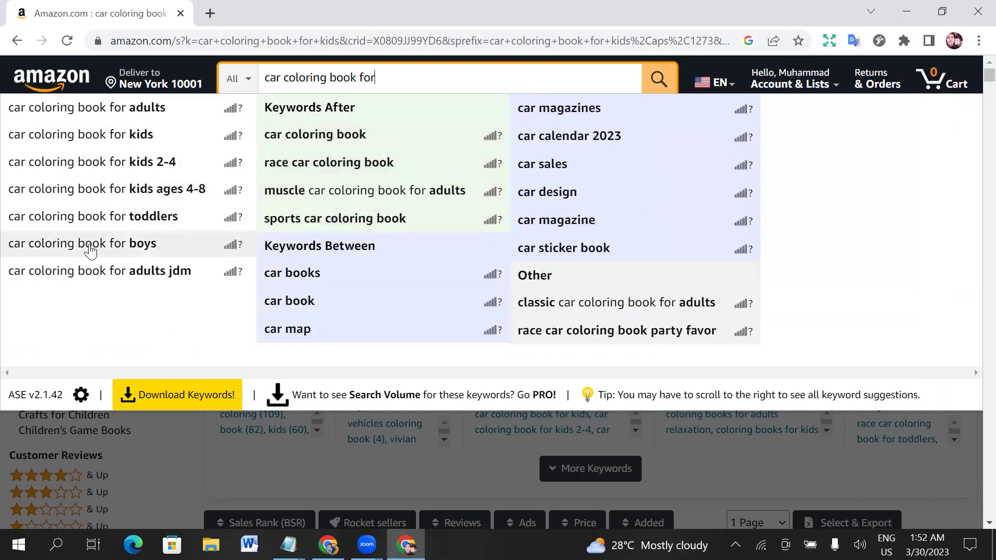
click(103, 161)
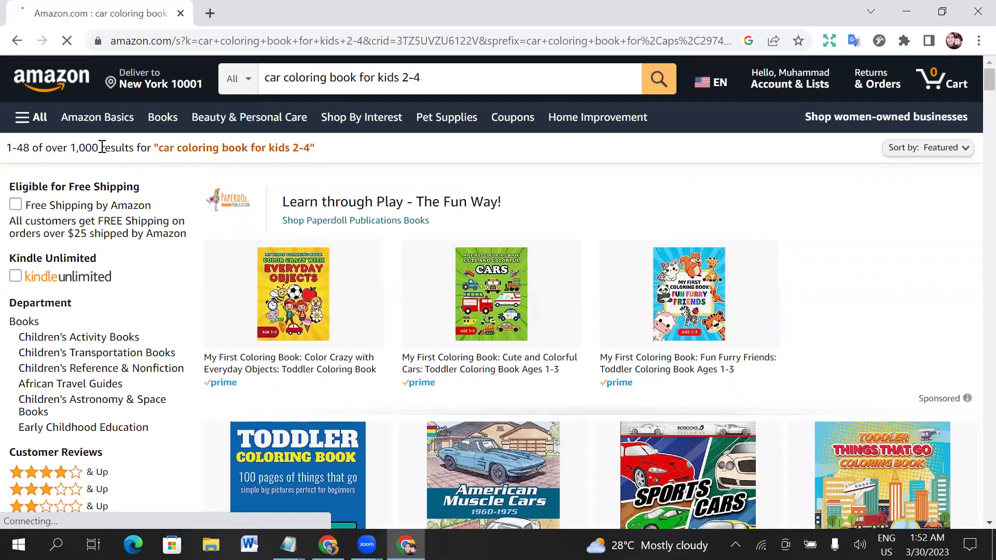
double_click(73, 149)
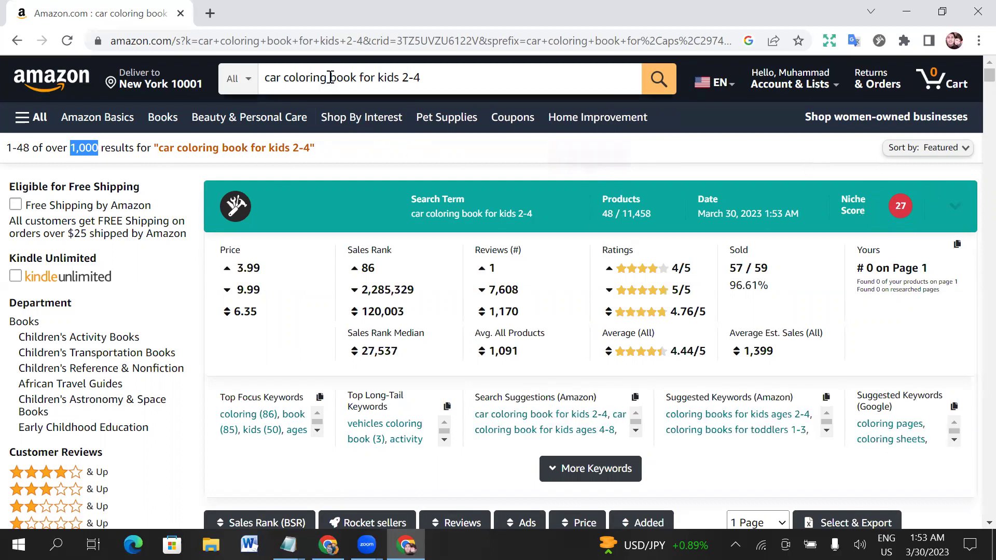
Search for the suggested keyword "sports car coloring book for kids" and check its number of results
click(427, 83)
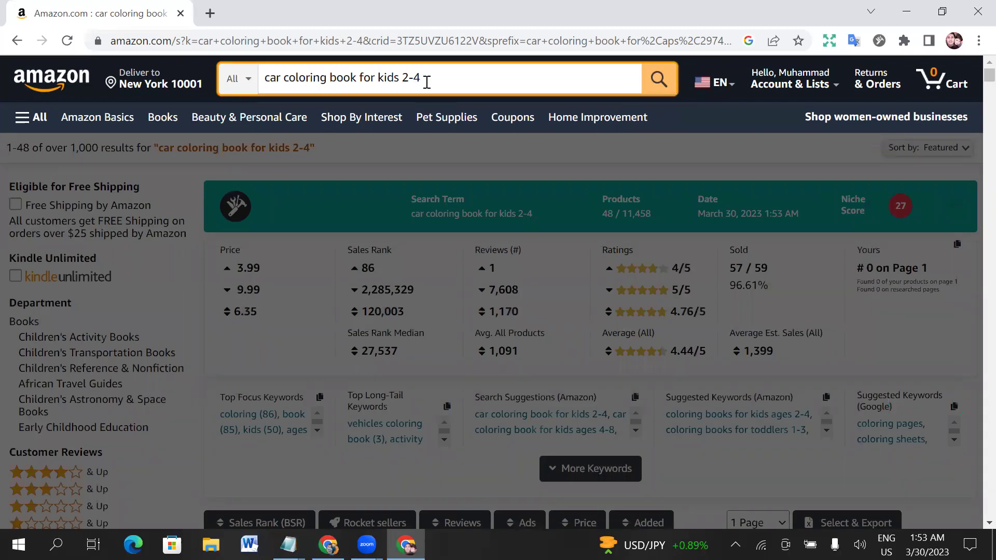
key(BackSpace)
key(BackSpace)
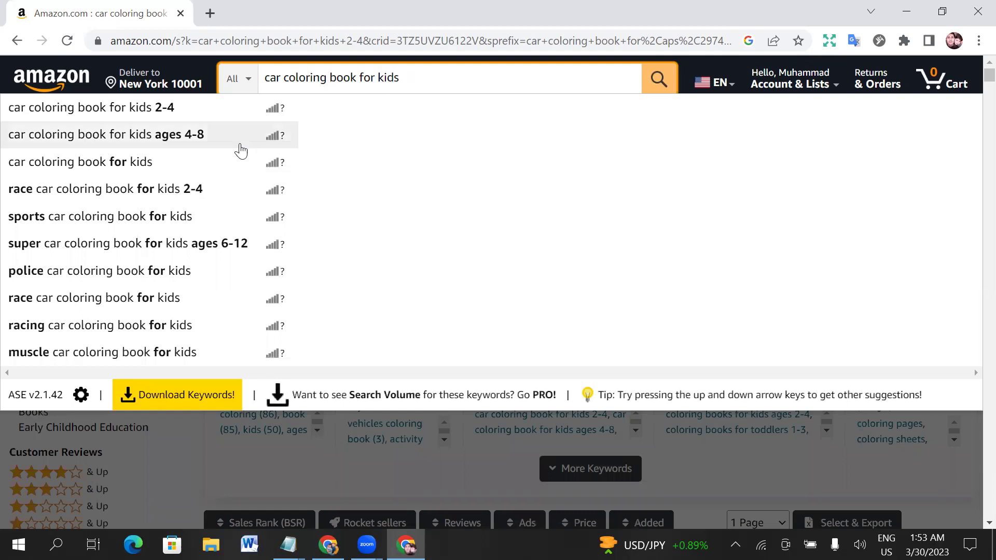
click(112, 229)
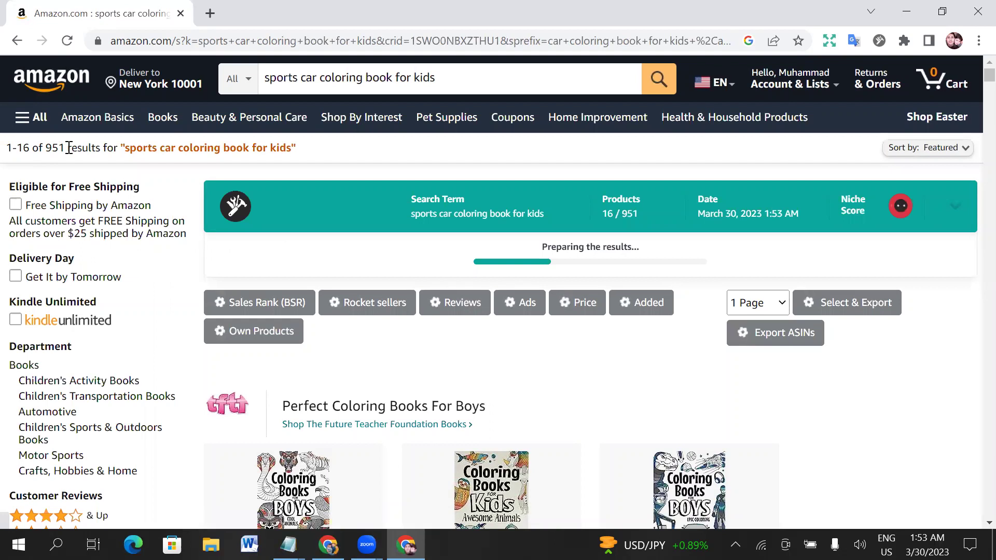
drag(62, 148, 44, 146)
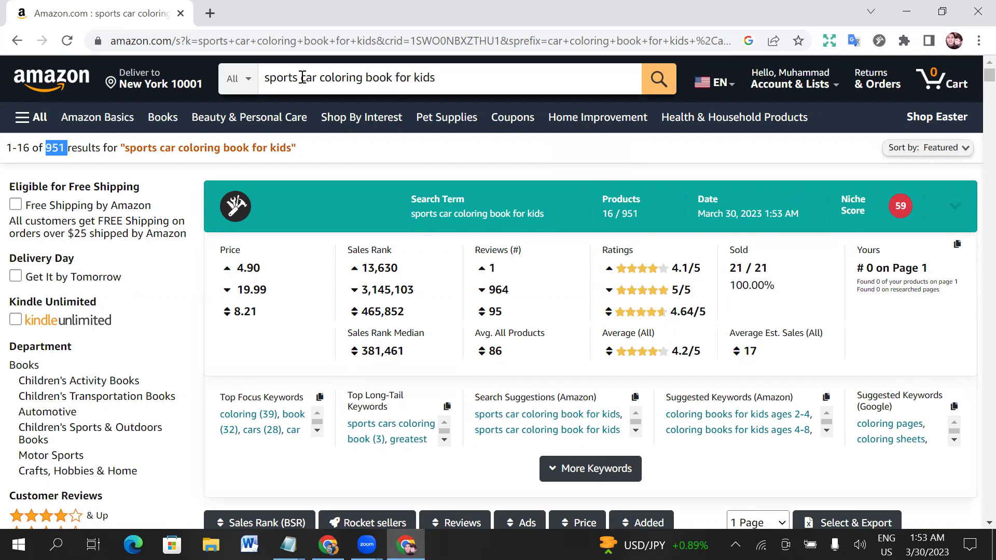
Copy the keyword "sports car coloring book for kids" from the search box and paste it below "Flowers for Beginners" in Notepad
click(434, 80)
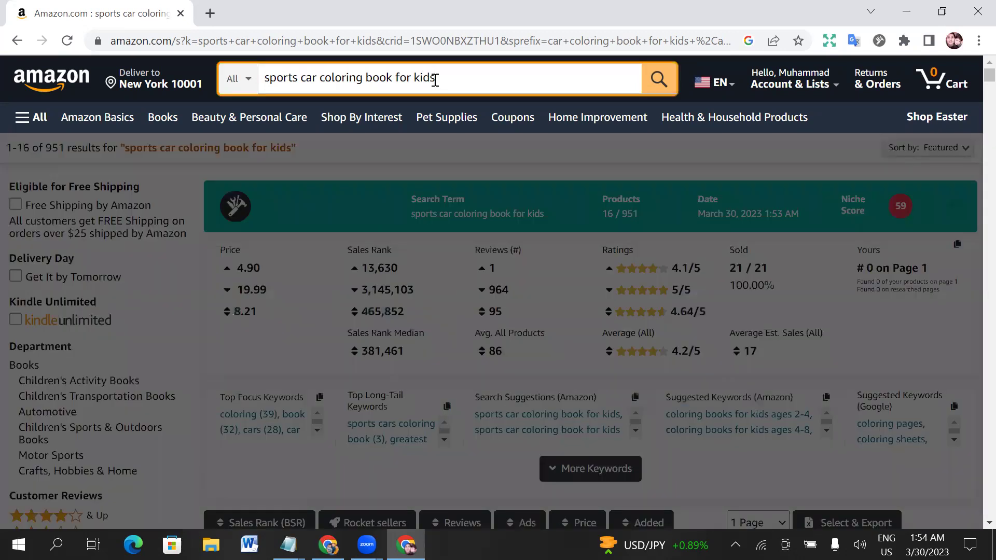
drag(435, 80, 267, 77)
right_click(281, 76)
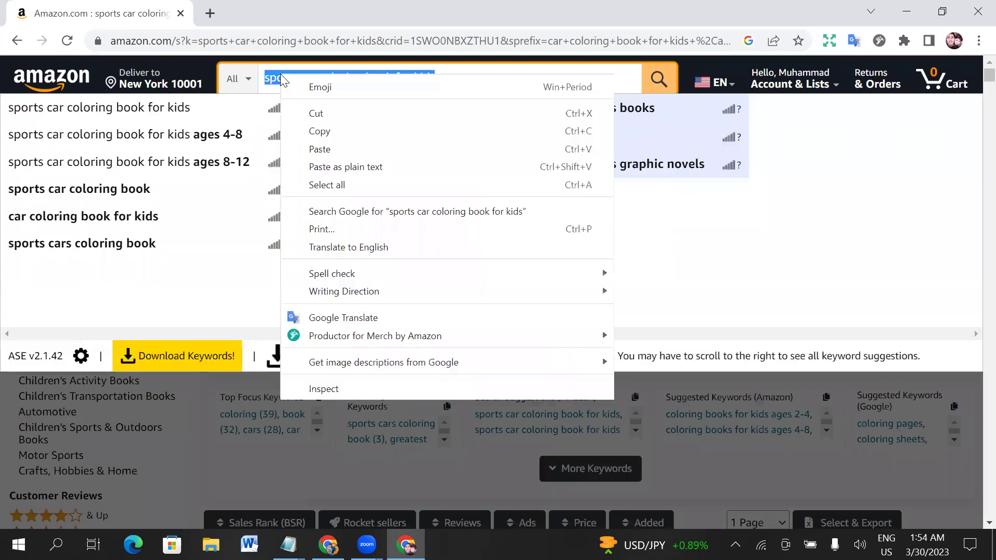
click(320, 132)
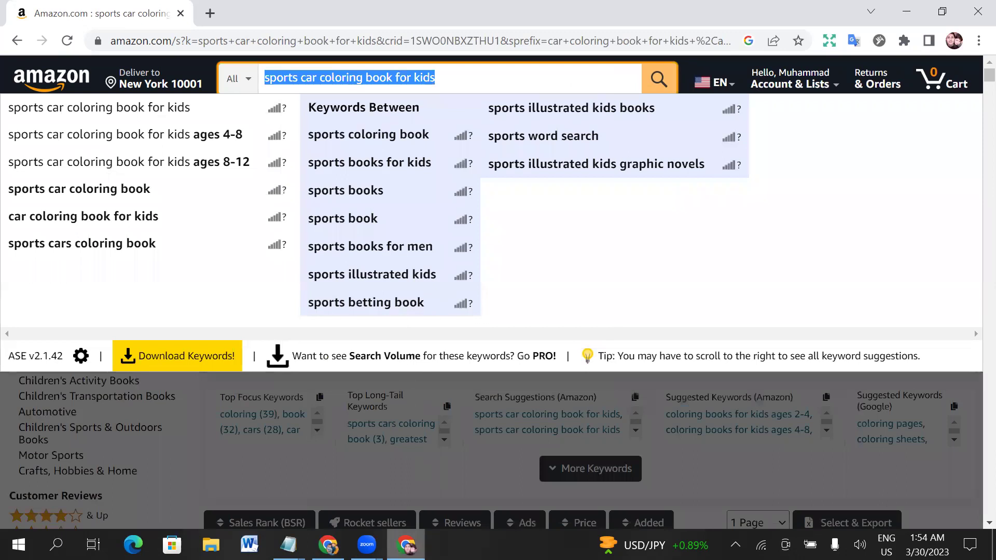
mouse_move(288, 544)
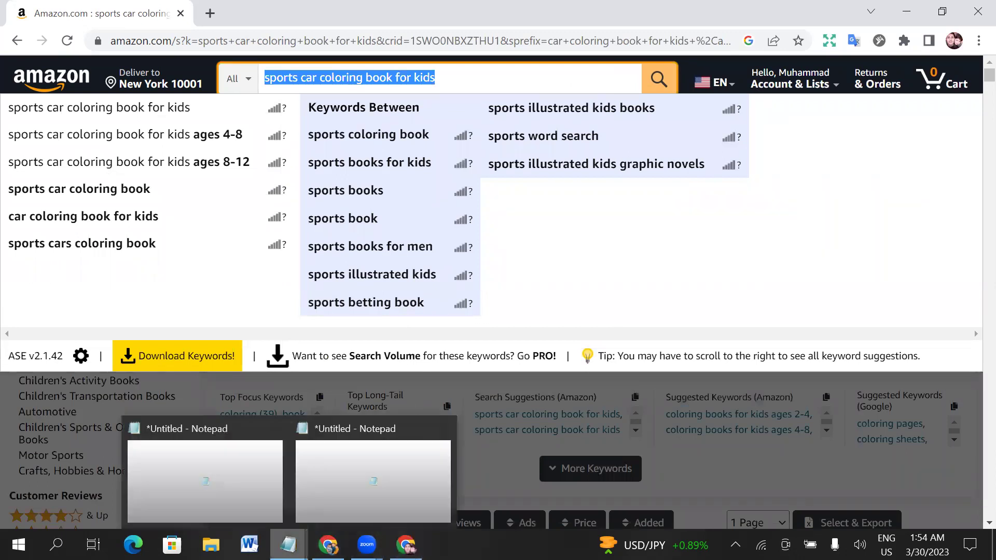
click(343, 481)
click(775, 77)
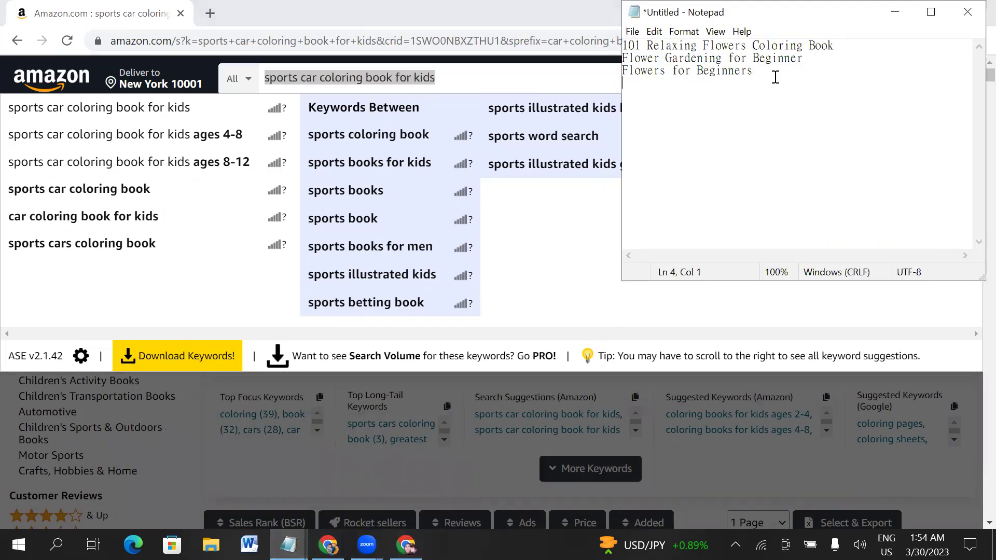
click(753, 73)
key(Return)
right_click(654, 94)
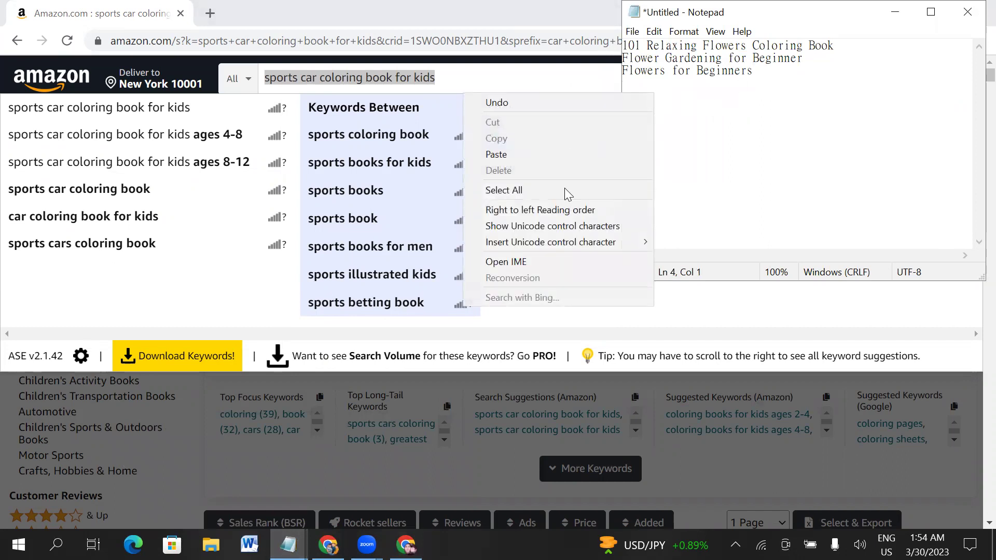
click(554, 161)
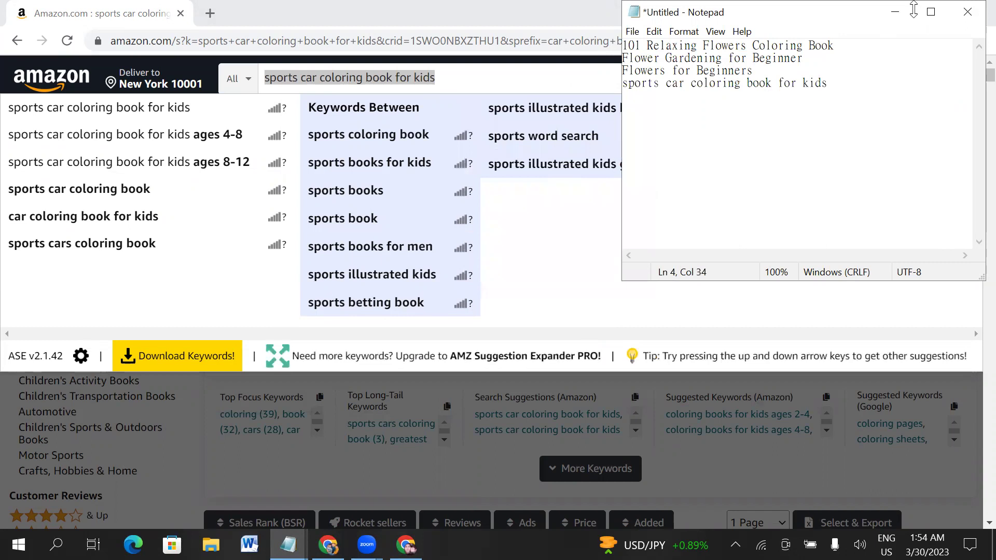
click(896, 13)
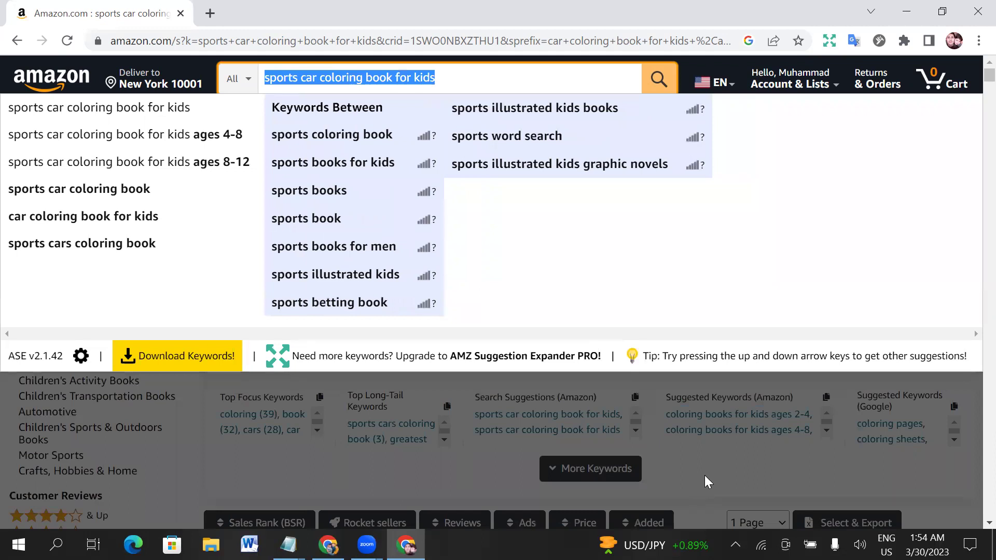
Review the result count and niche statistics for the "sports car coloring book for kids" search
click(356, 431)
scroll(357, 431, down, 3)
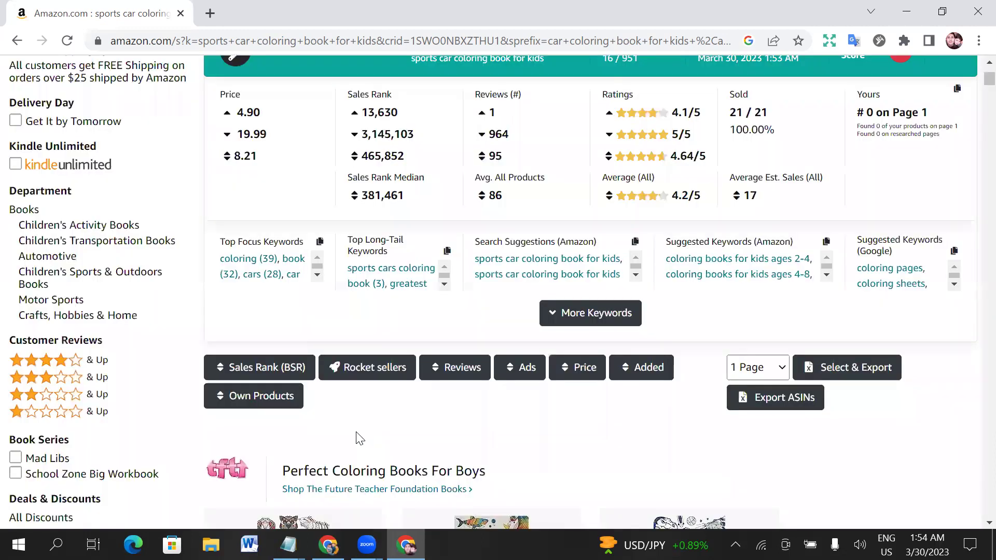
scroll(699, 353, up, 3)
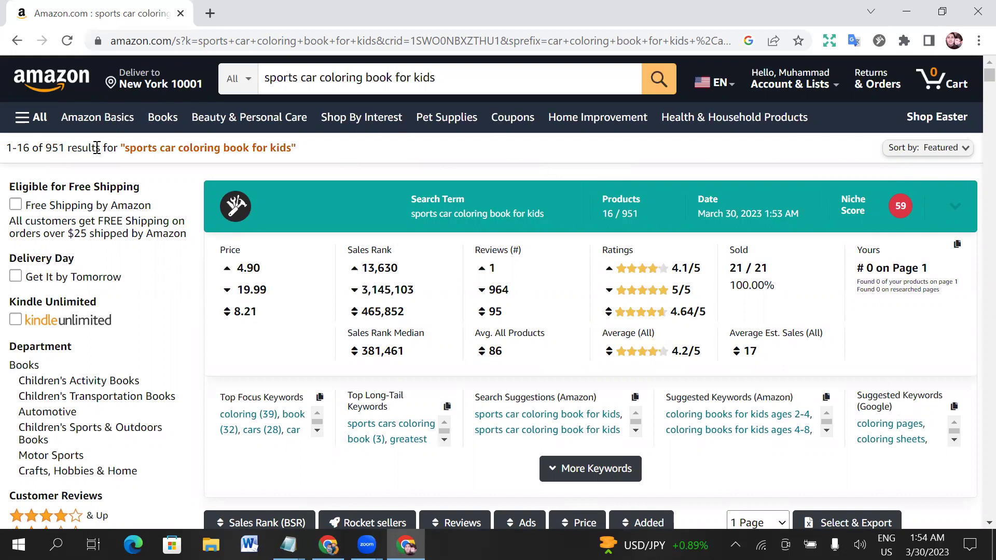
drag(102, 147, 67, 147)
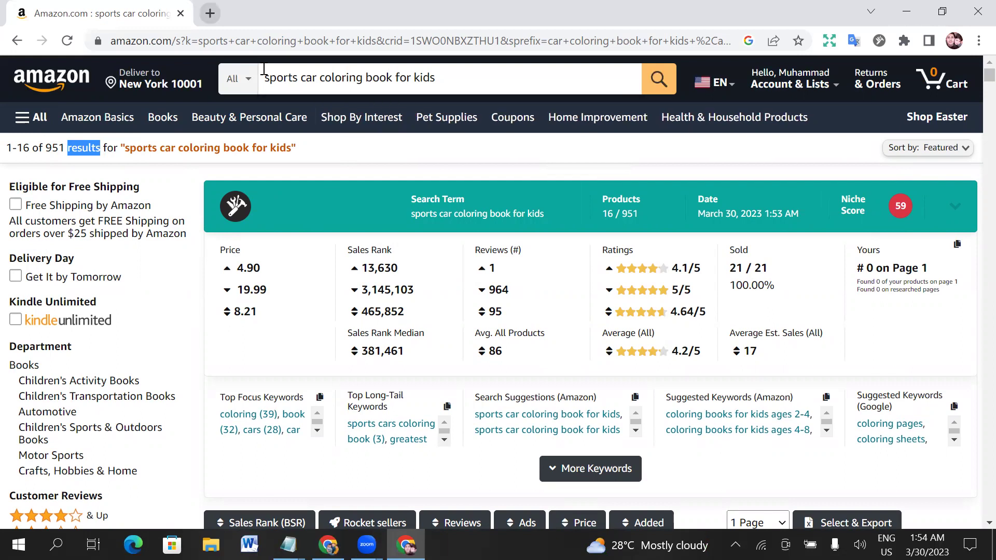
Search Google for "canva" in a new tab and open the Canva website
key(ctrl+t)
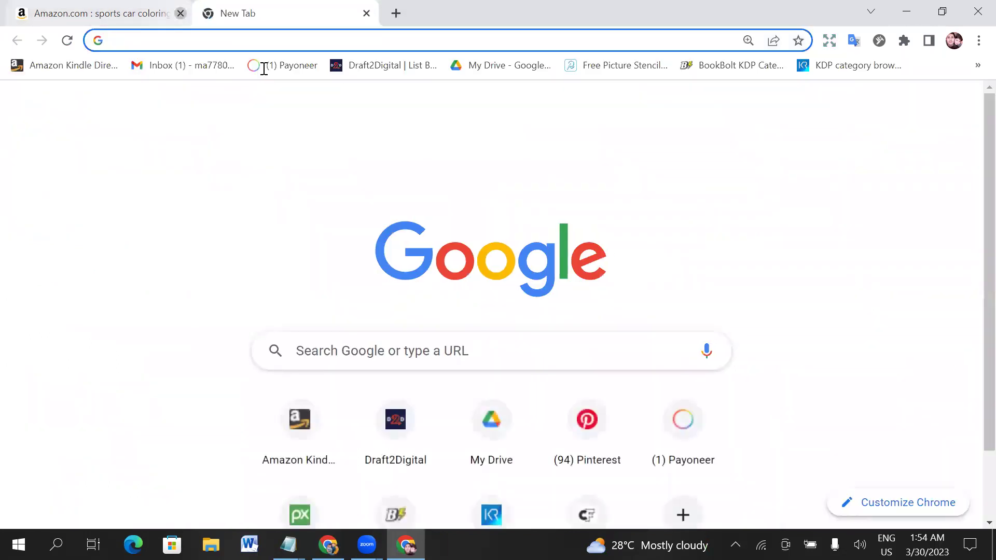
click(340, 351)
text(c)
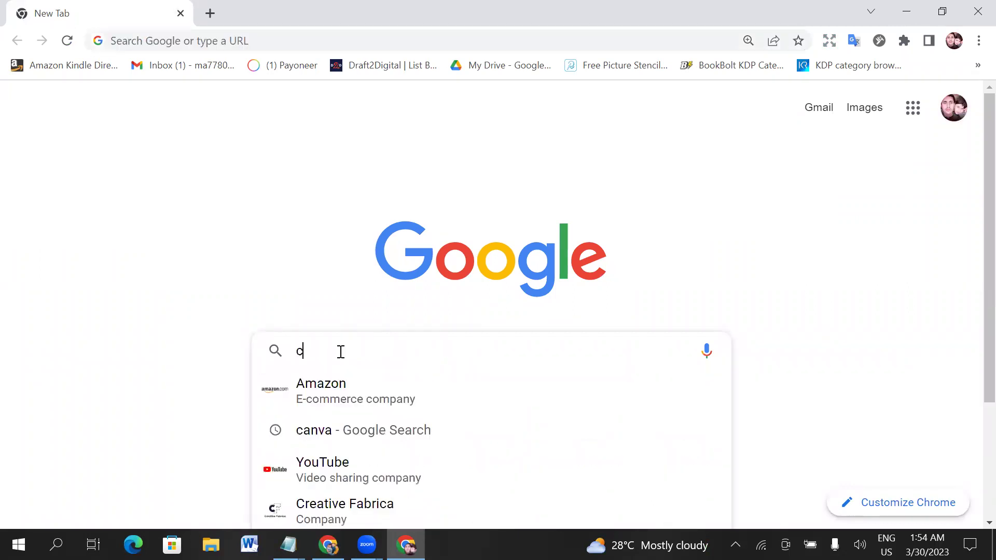
text(anva)
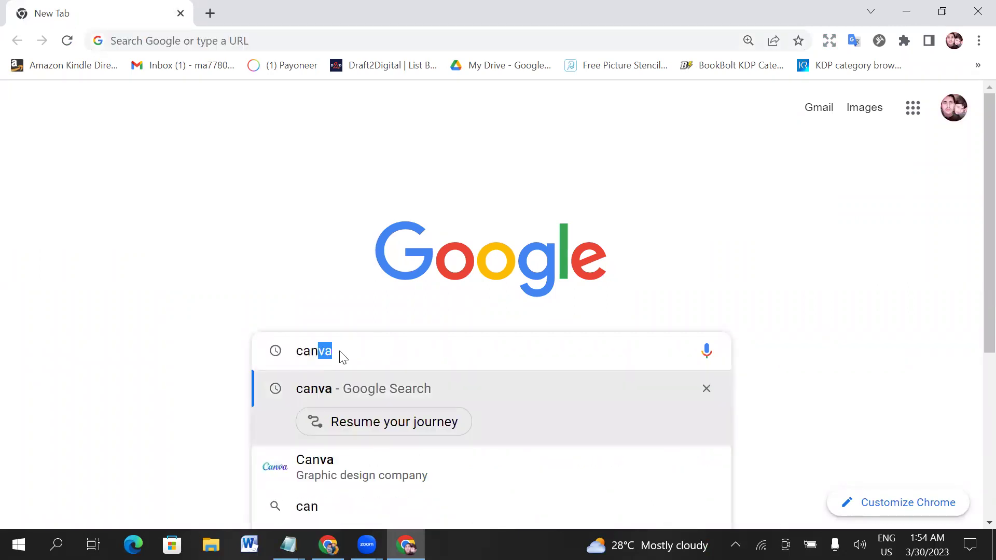
click(373, 388)
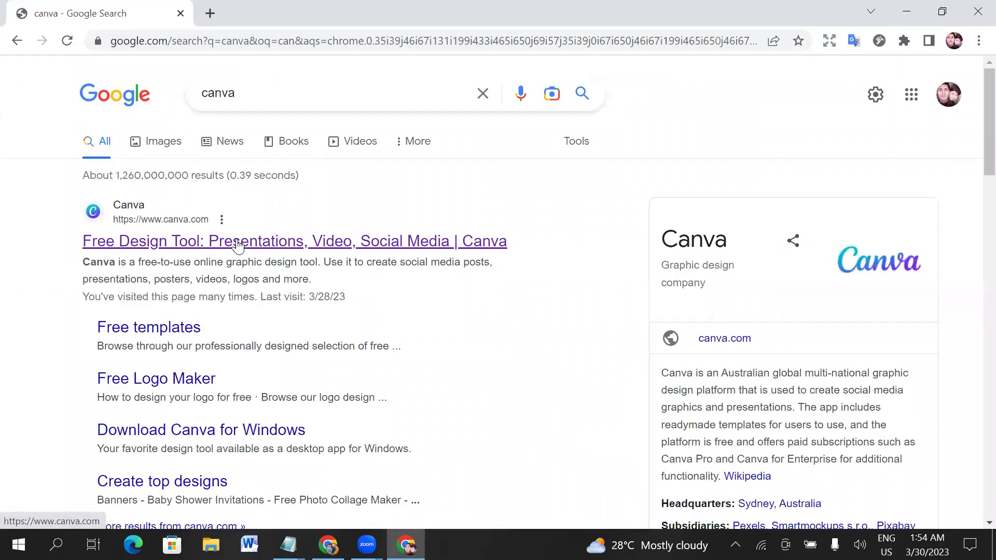
click(238, 246)
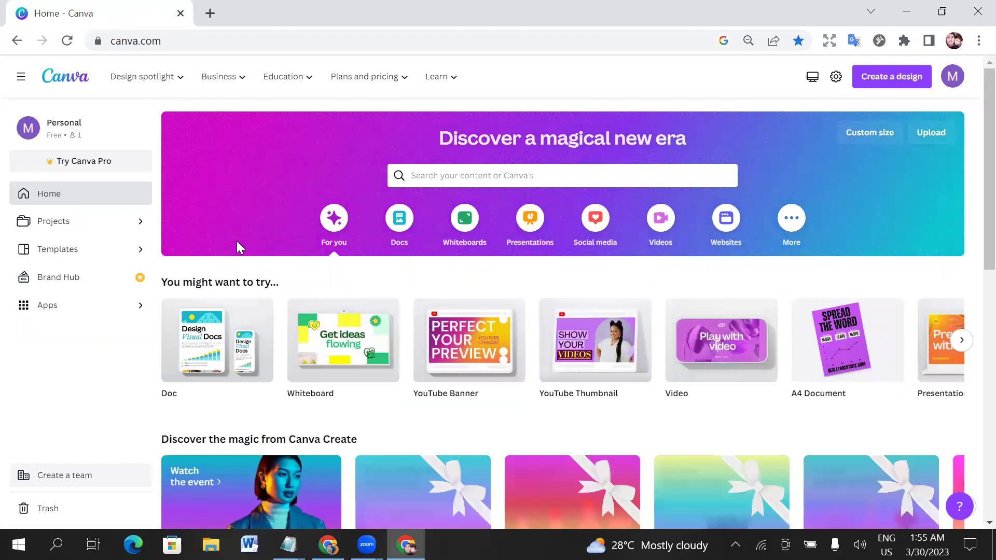
Create a new Canva design with a custom size of 8.5 × 11 in
scroll(284, 260, down, 10)
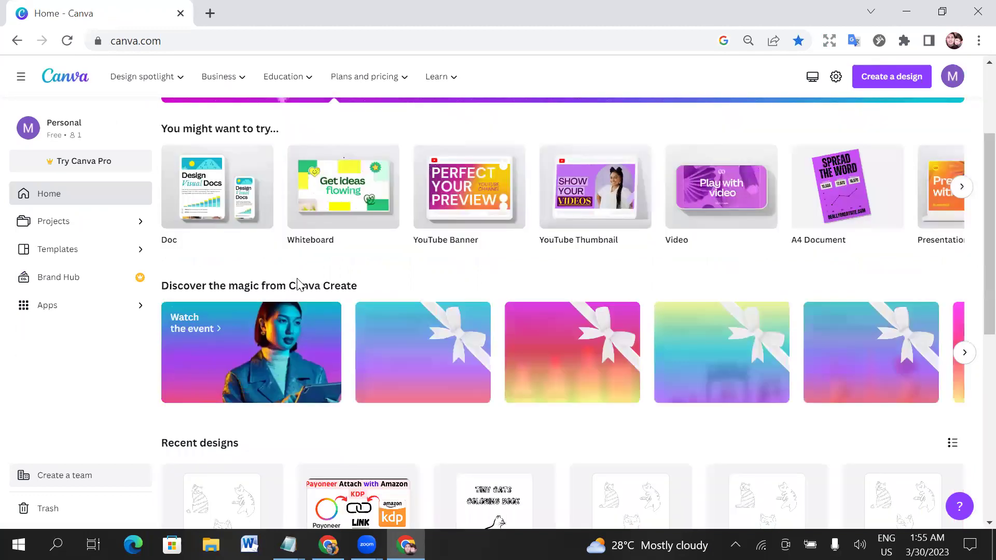
scroll(342, 356, up, 10)
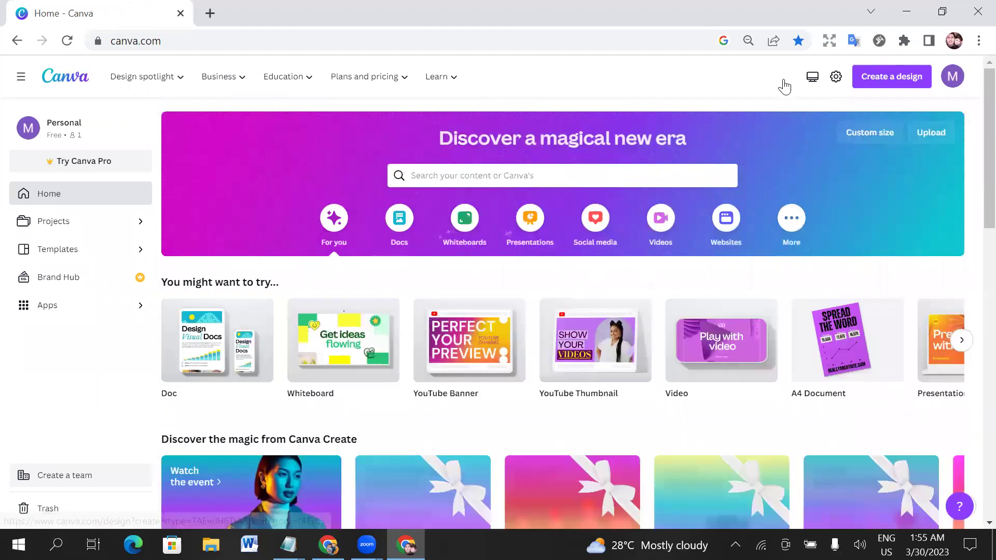
click(871, 134)
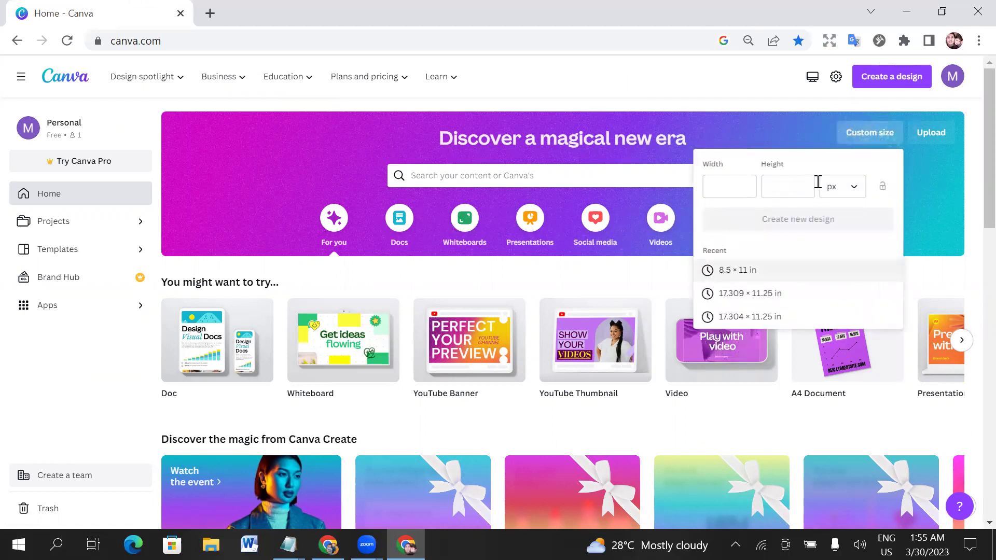
click(855, 190)
click(843, 253)
click(726, 189)
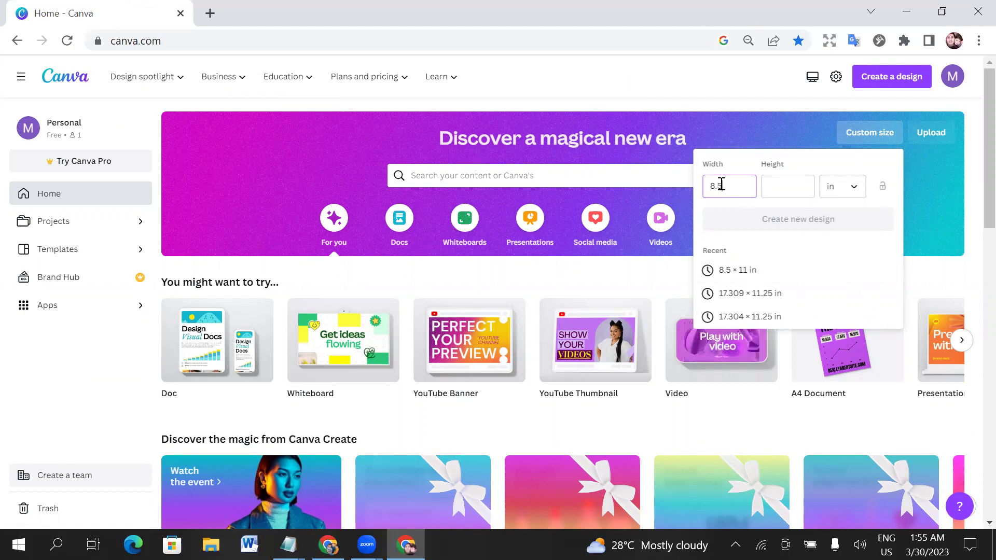
click(784, 186)
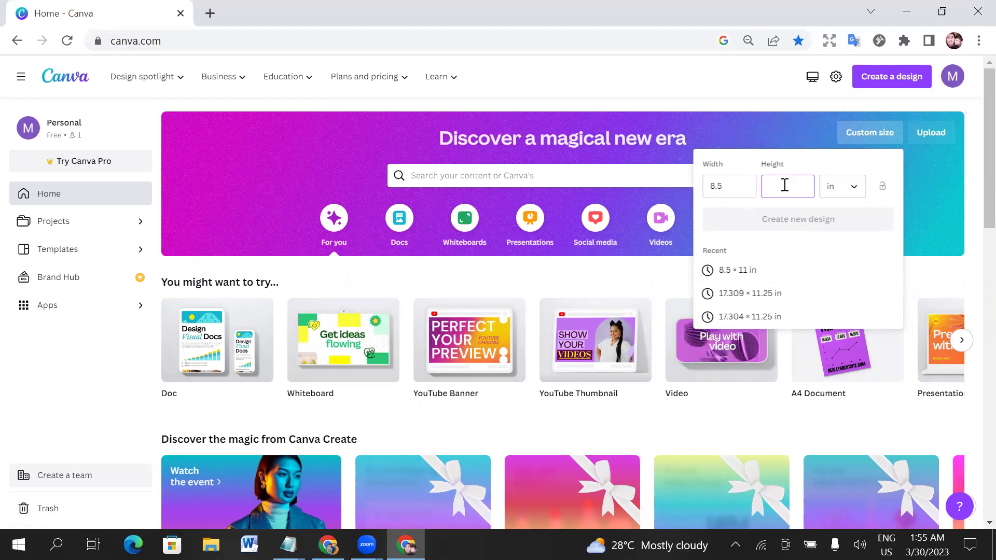
text(11)
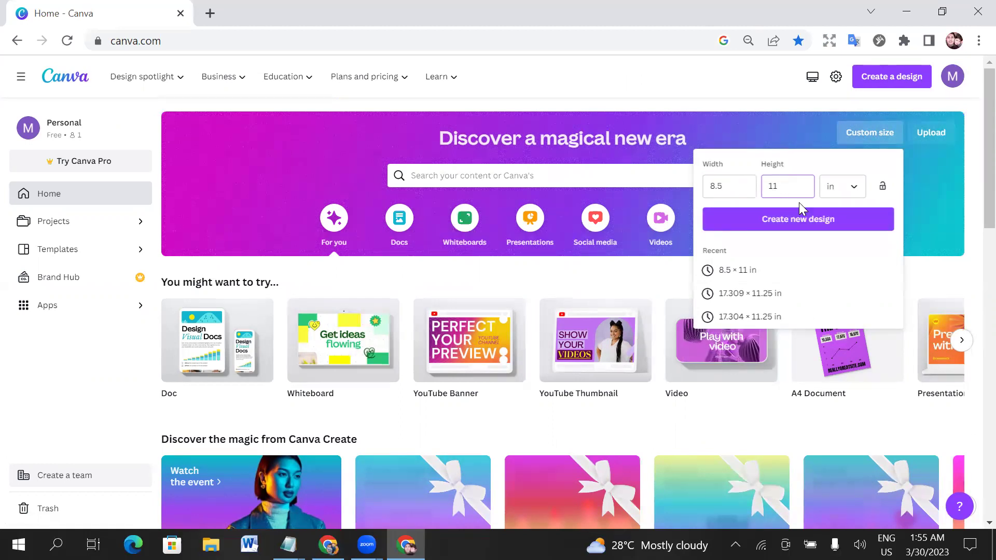
click(797, 219)
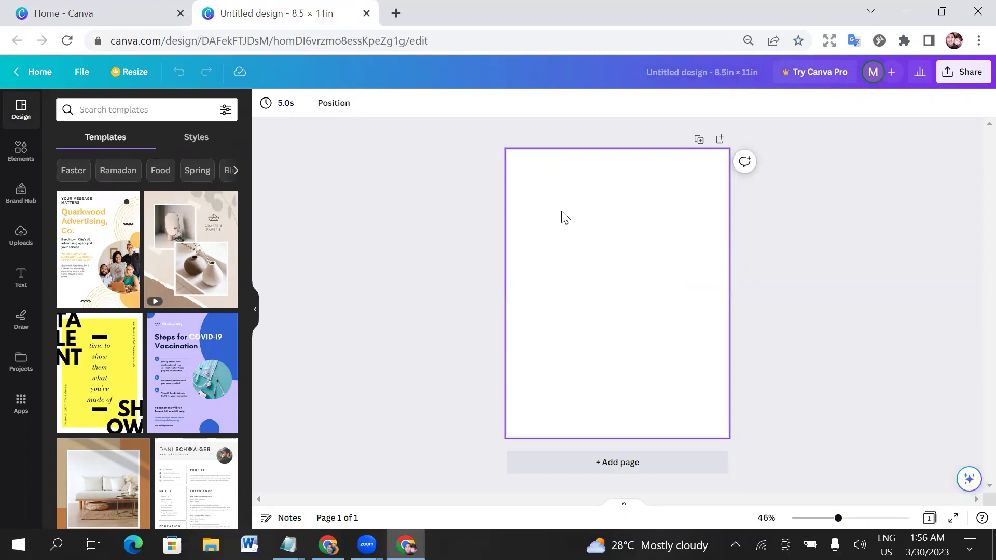
Upload the file "Printable PDF - 50 Cars" from the Downloads folder to Canva
click(22, 241)
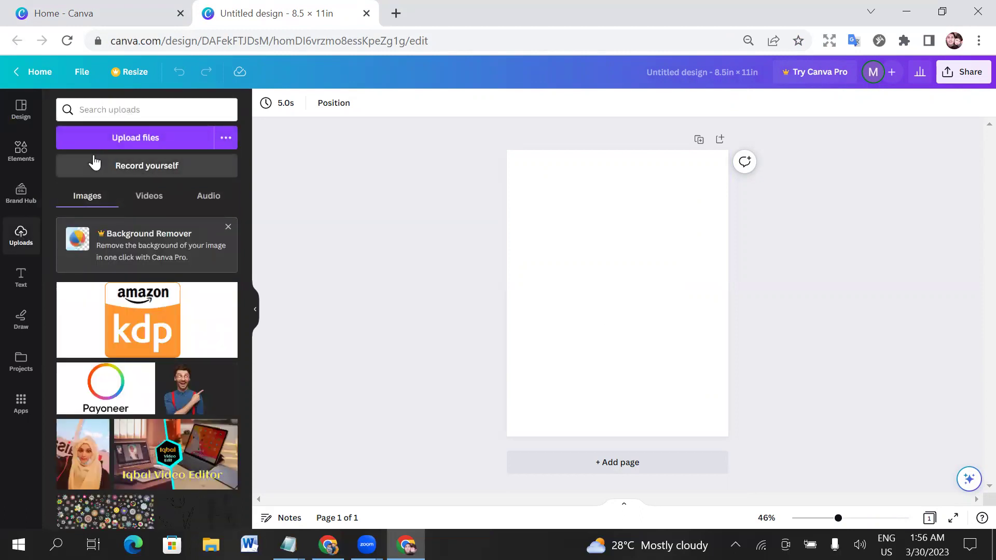
click(24, 360)
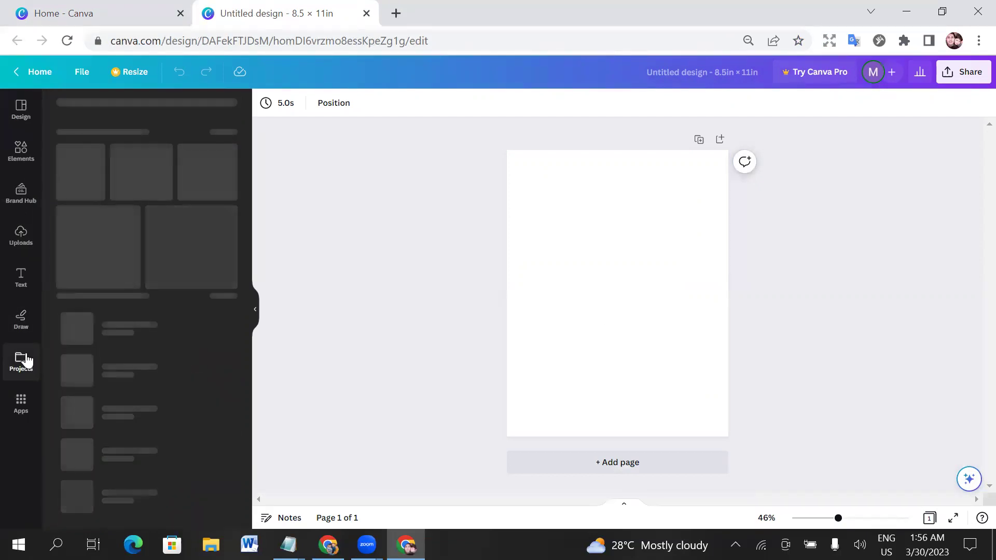
click(21, 208)
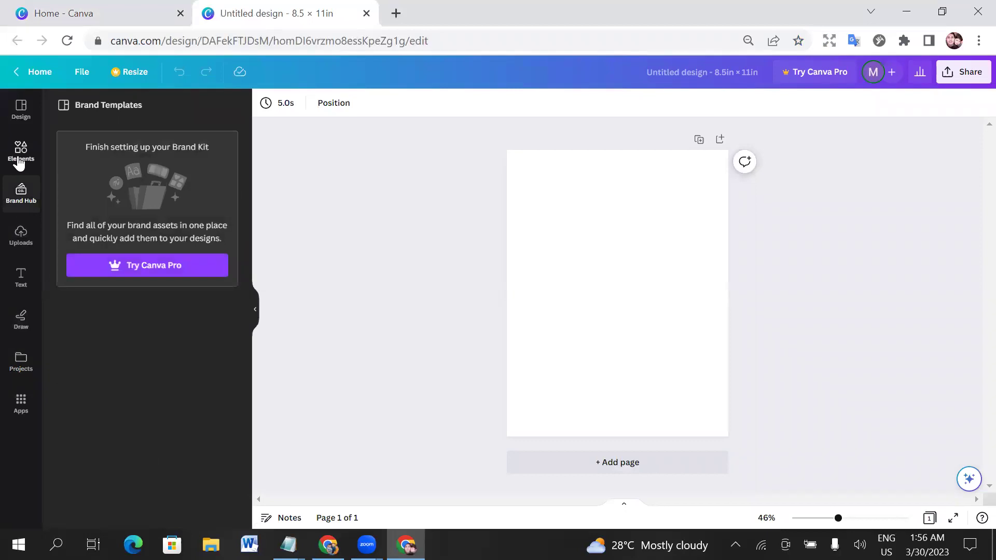
click(20, 161)
click(20, 236)
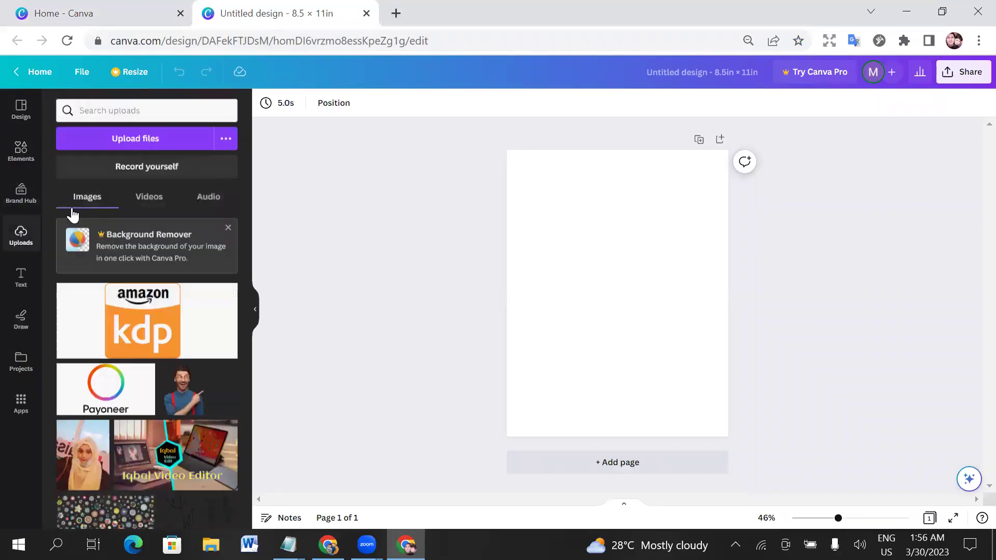
click(126, 143)
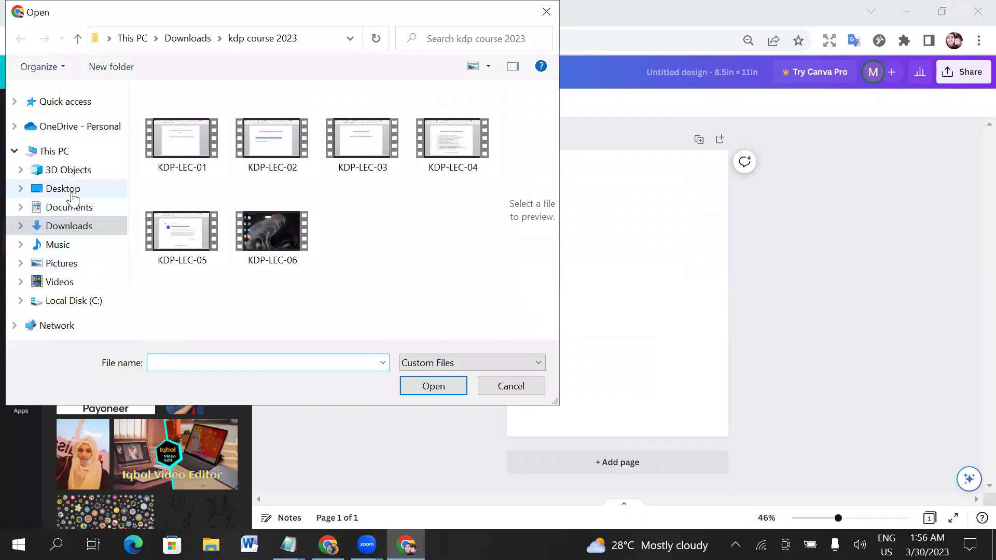
click(64, 236)
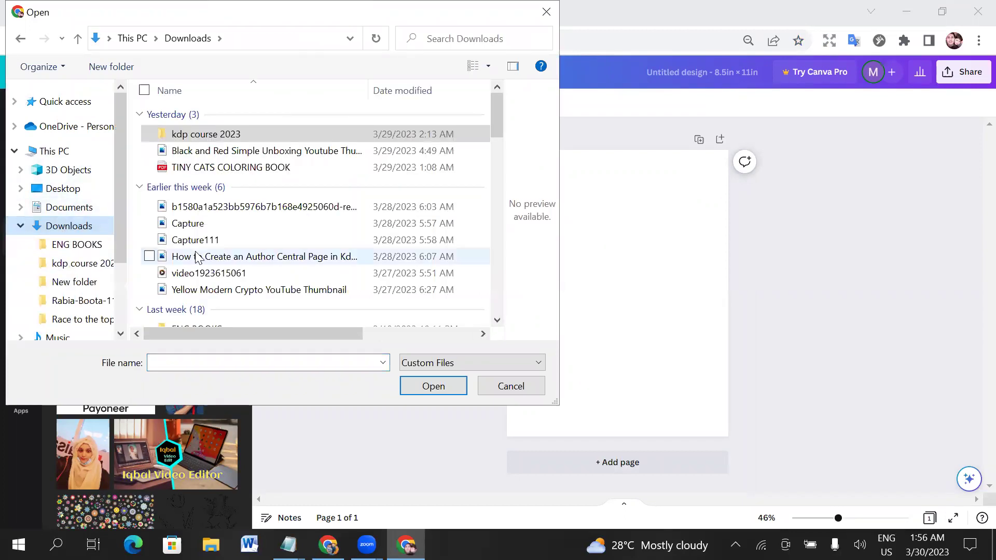
scroll(208, 254, down, 8)
scroll(213, 254, down, 10)
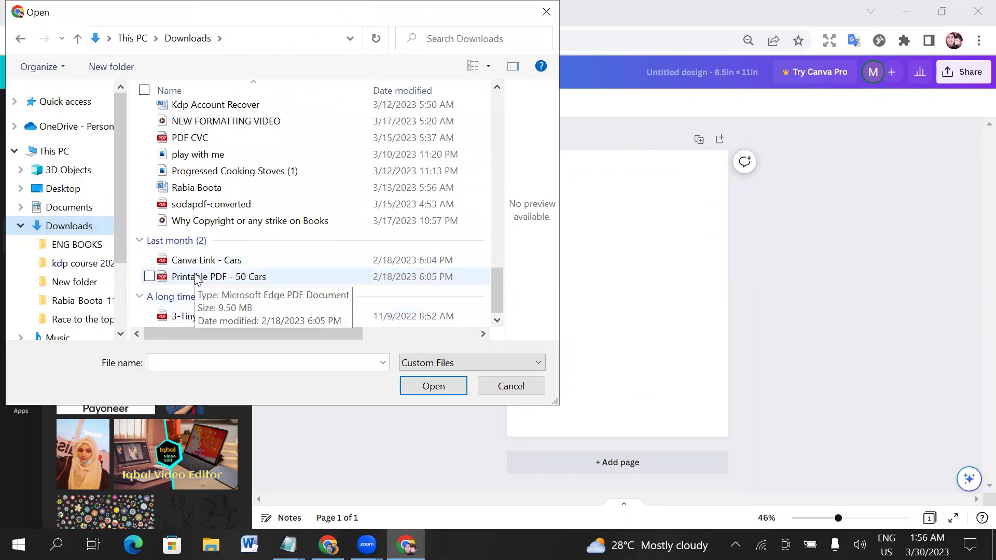
double_click(195, 278)
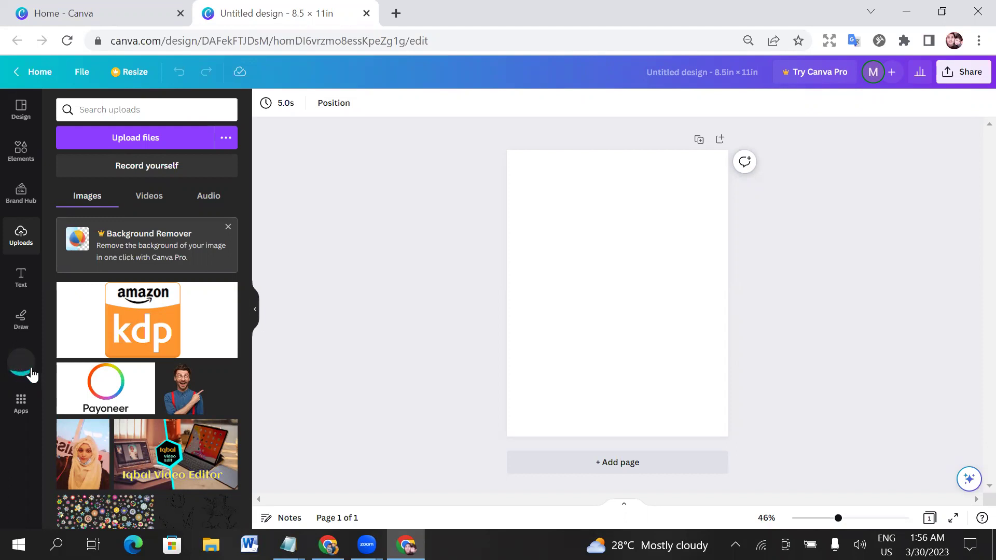
Add a heading text box to the blank page
click(608, 240)
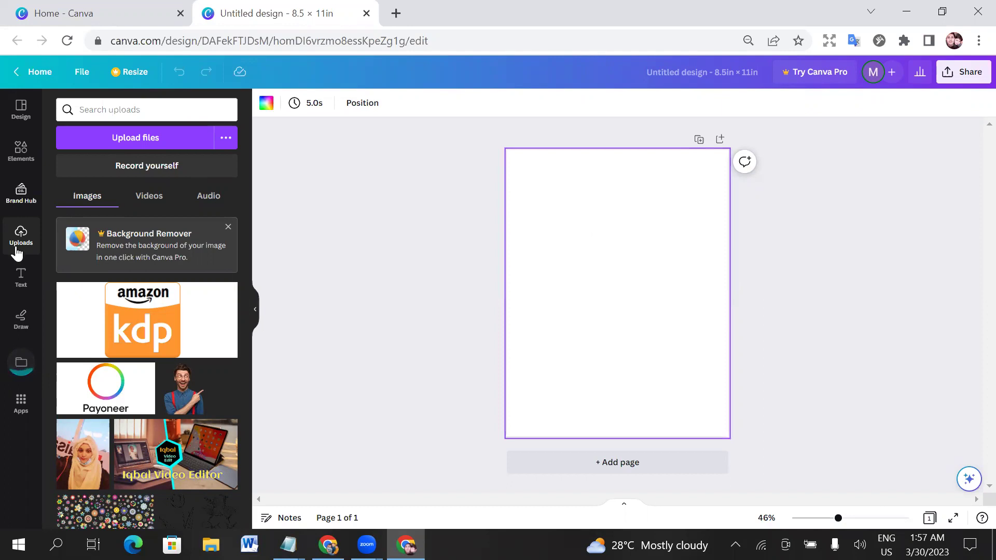
click(21, 278)
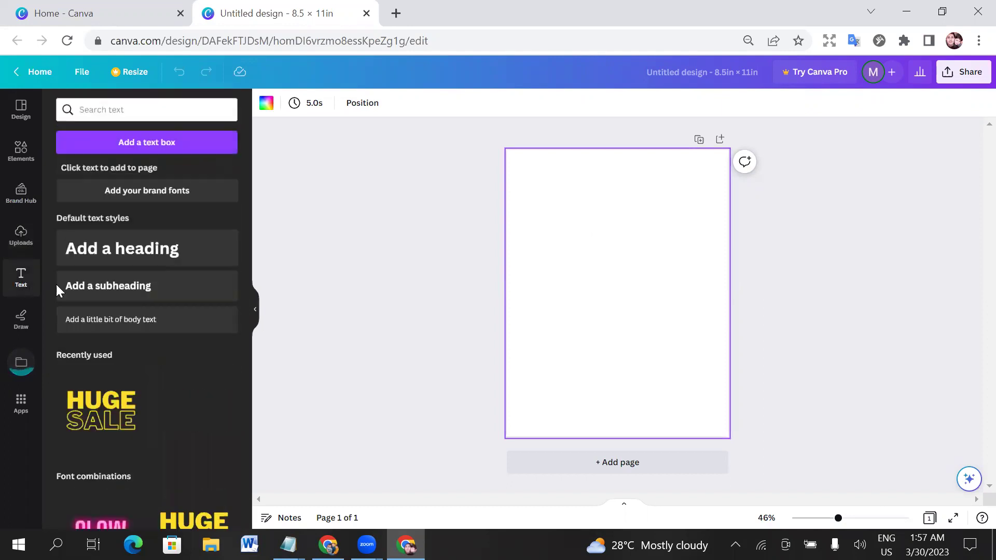
click(152, 254)
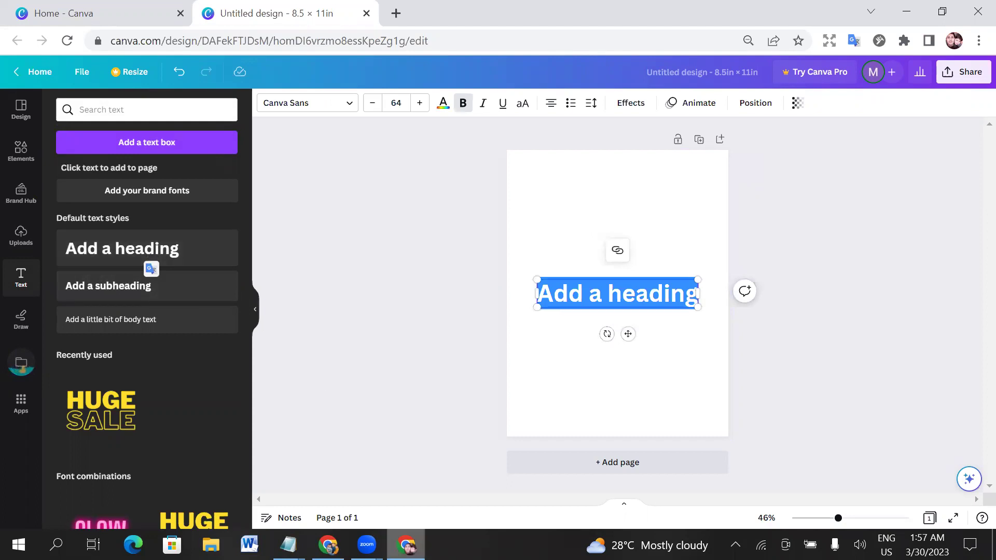
Switch to Notepad and copy the line "sports car coloring book for kids"
click(375, 481)
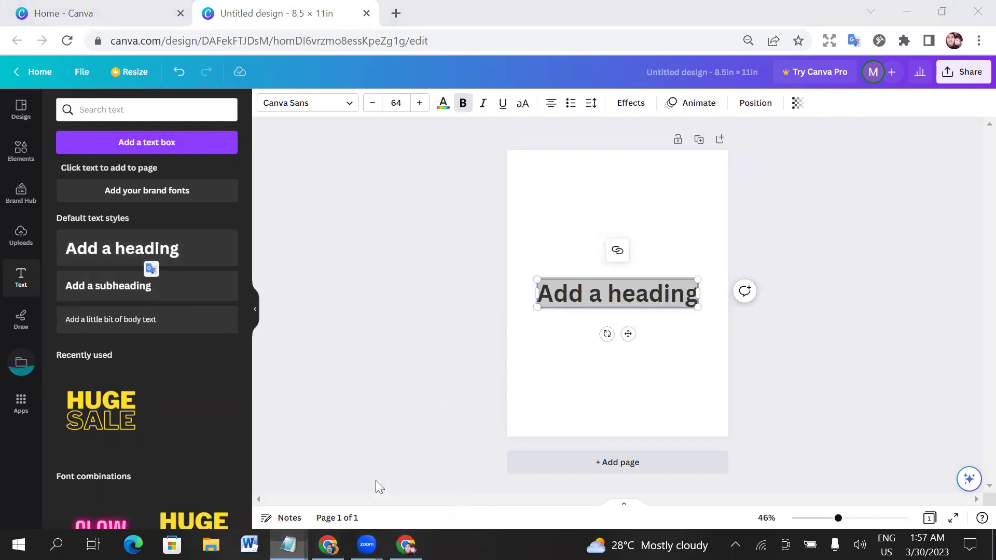
double_click(709, 83)
click(709, 83)
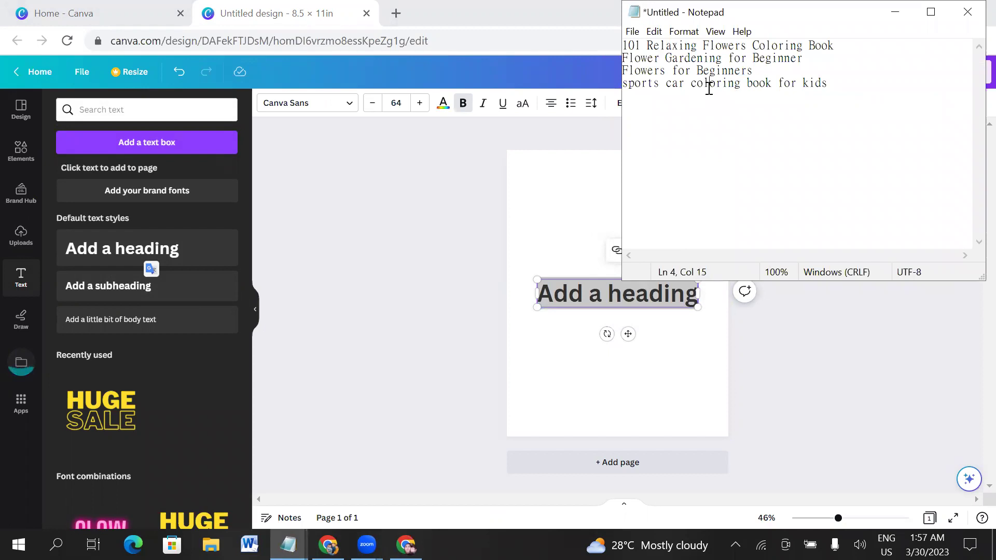
double_click(708, 83)
drag(835, 83, 628, 84)
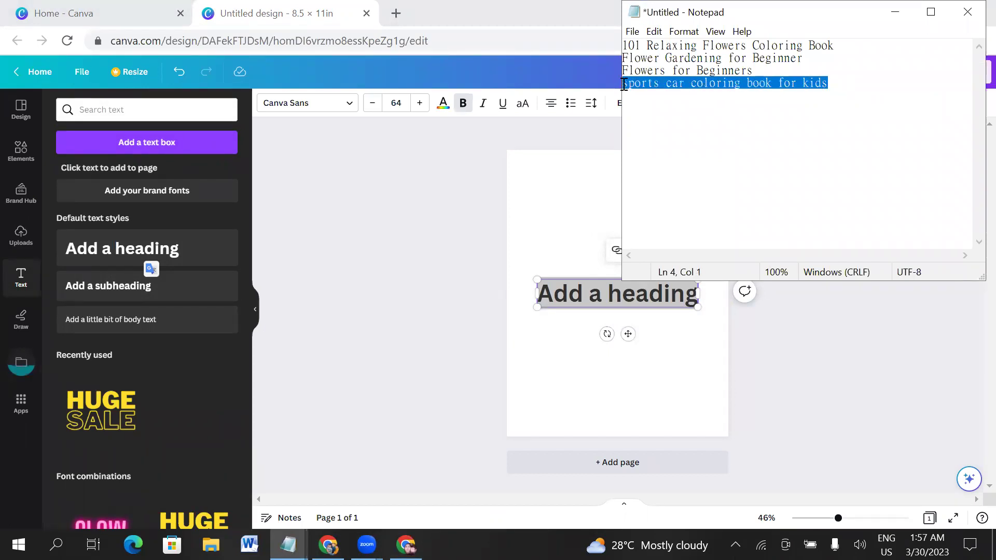
right_click(637, 82)
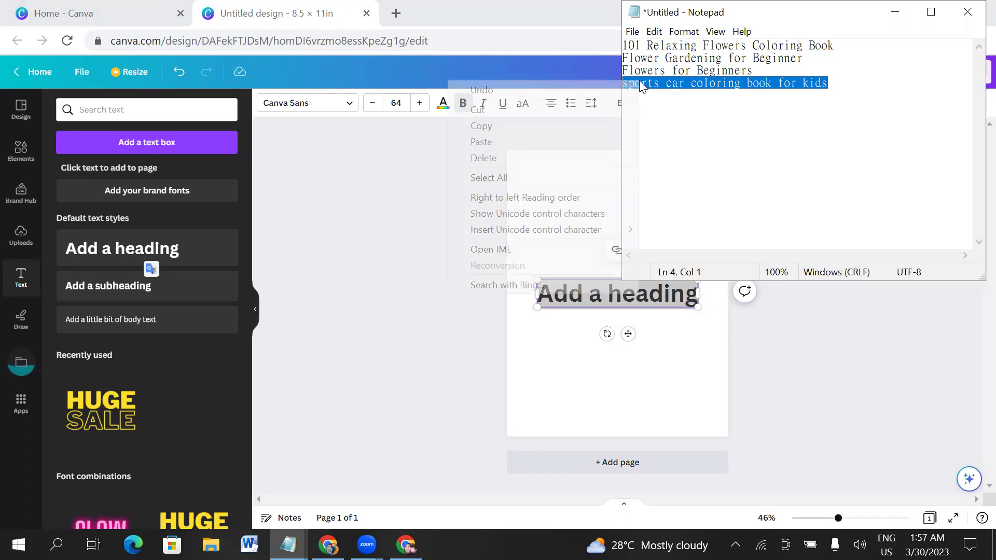
click(528, 127)
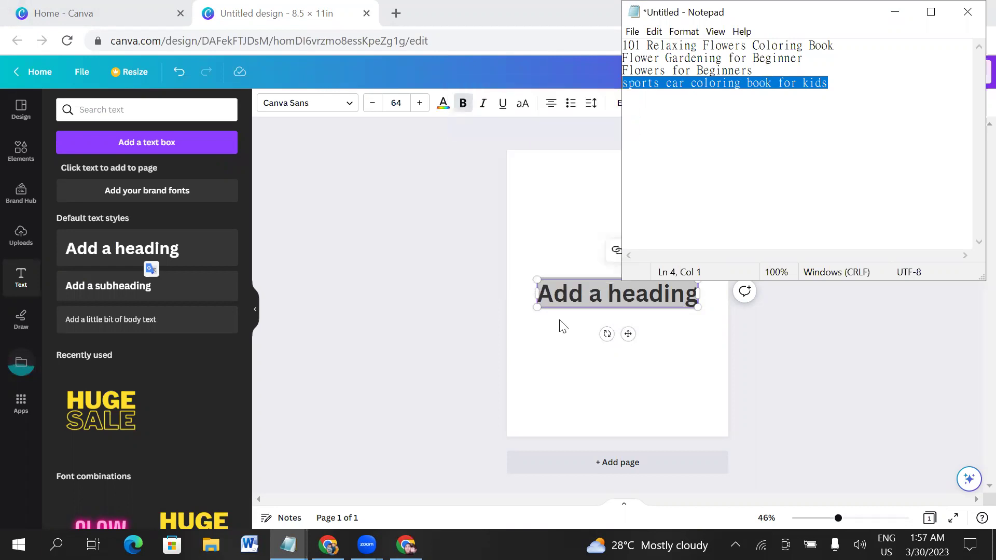
Return to Canva and replace the heading's placeholder text with the copied keyword
click(895, 12)
right_click(592, 299)
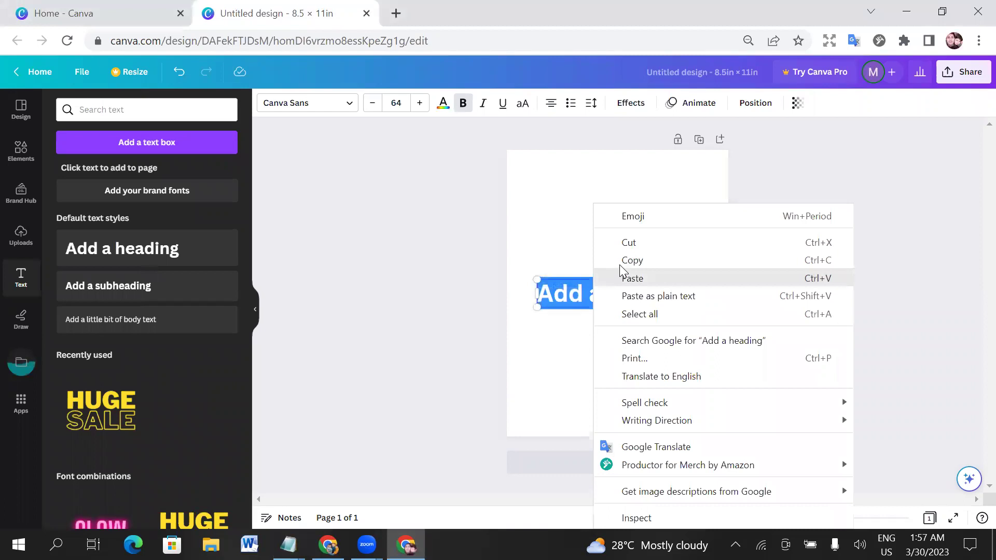
click(638, 279)
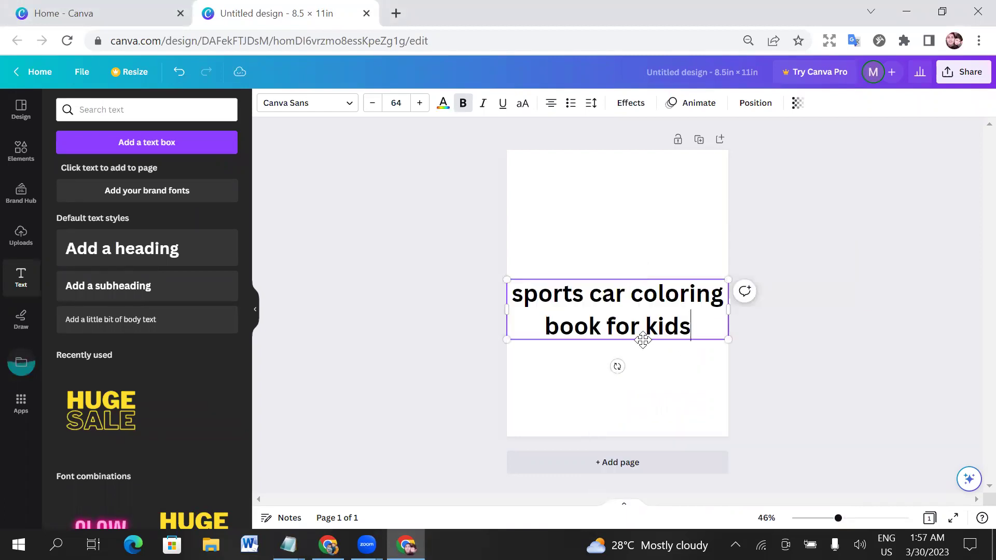
Capitalize the main words of the heading so it reads "Sports Car Coloring Book for Kids"
click(524, 297)
key(BackSpace)
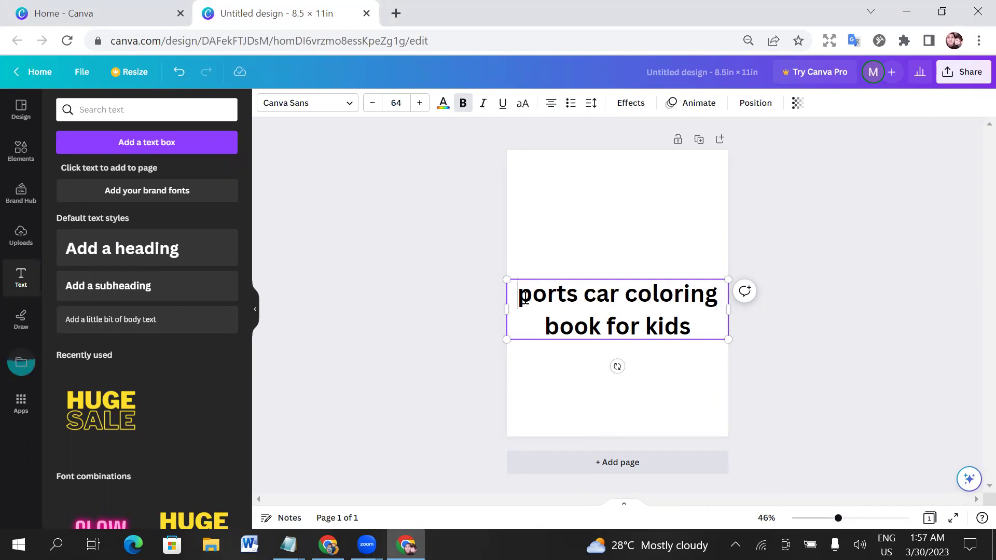
text(S)
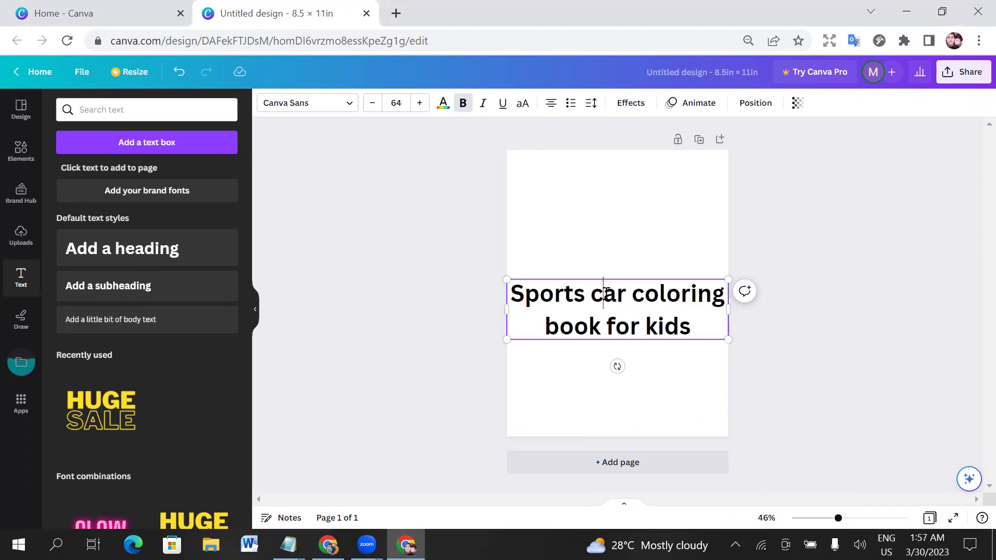
key(BackSpace)
text(C)
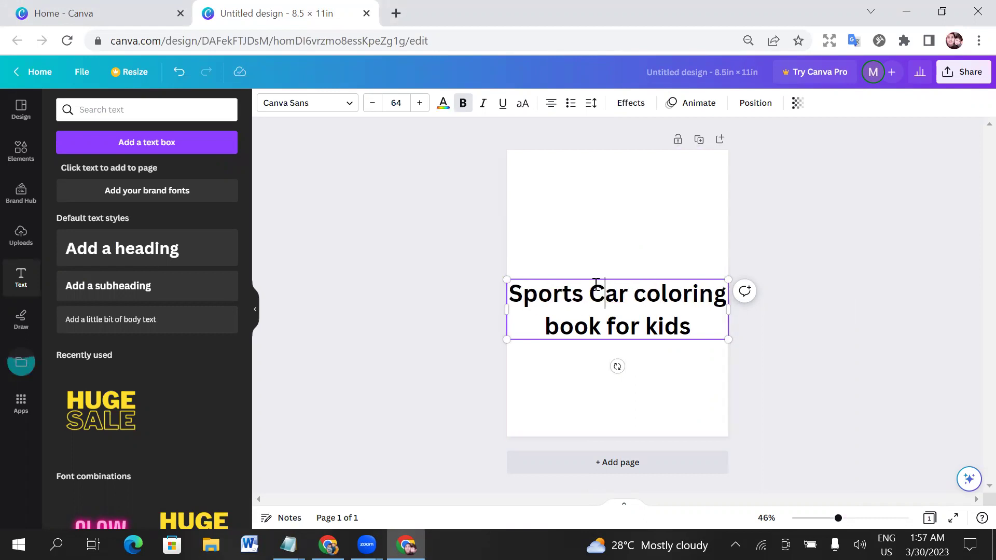
key(BackSpace)
text(C)
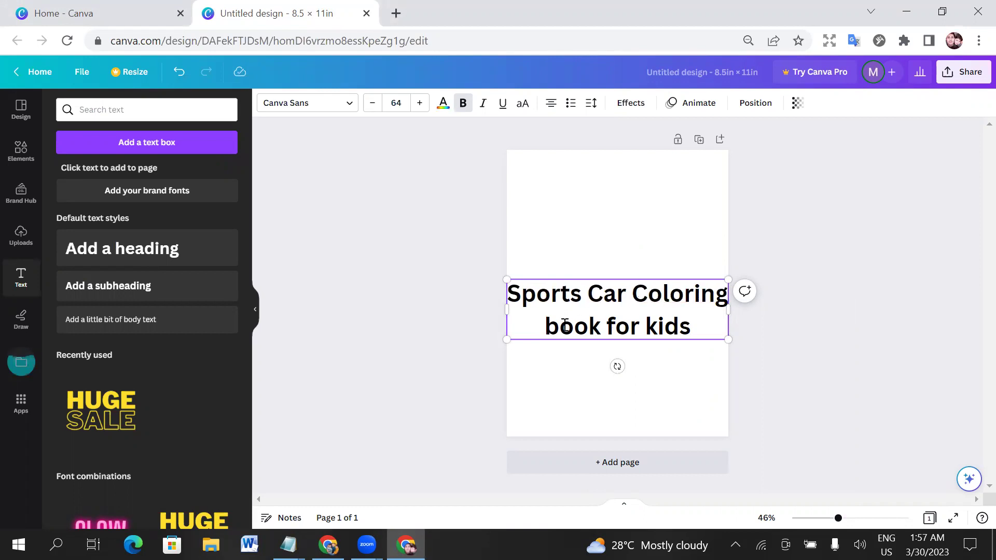
key(BackSpace)
text(B)
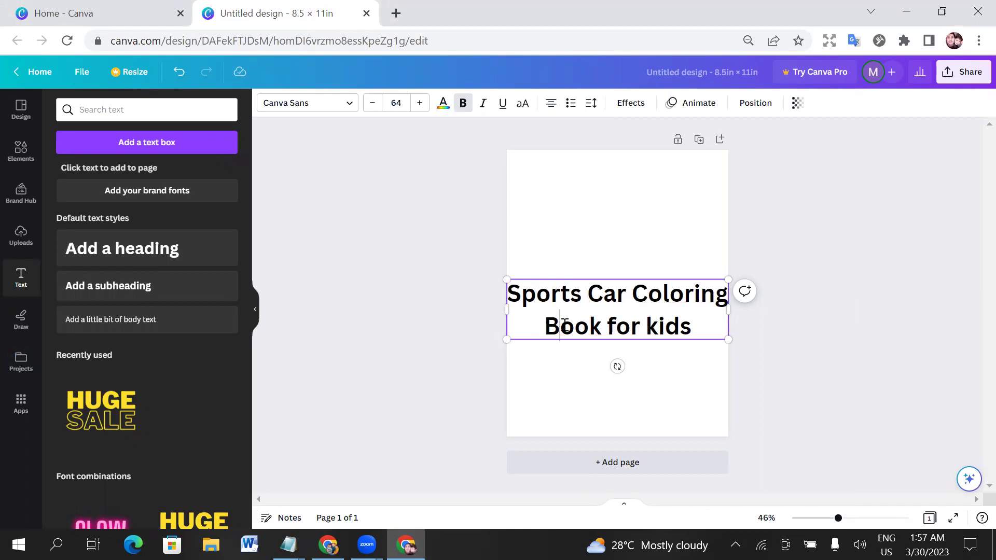
key(BackSpace)
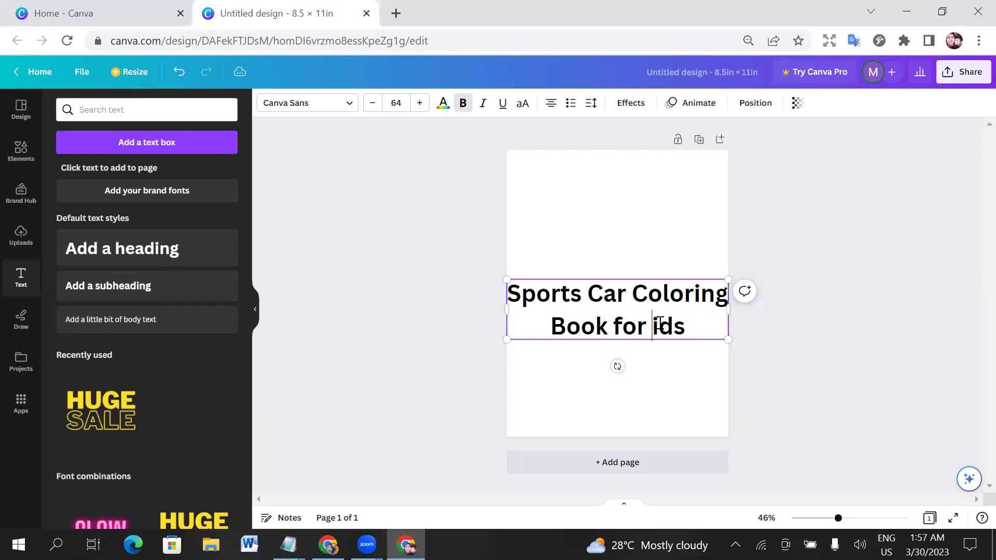
text(K)
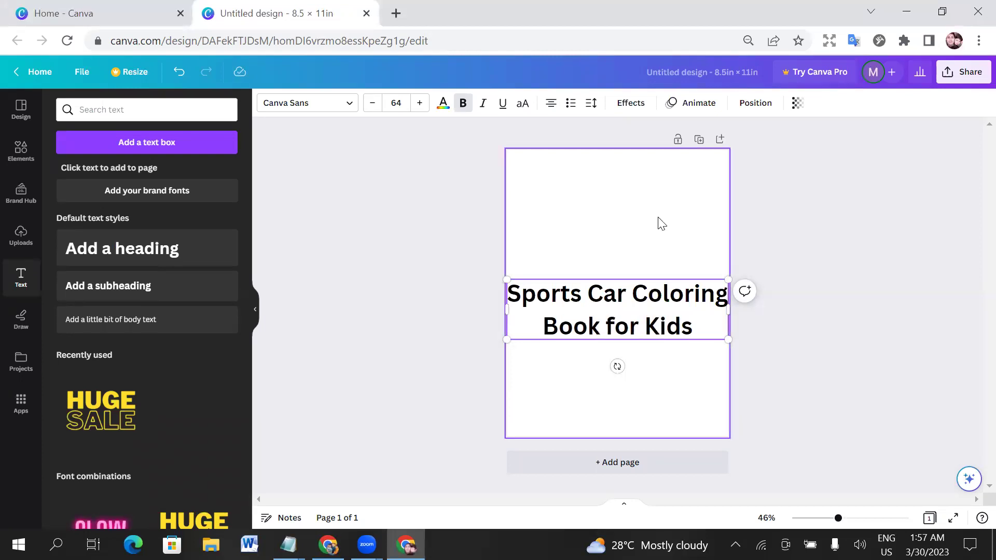
Scale the title down to font size 51.2 and move it, centered, near the page's upper edge
drag(727, 339, 685, 328)
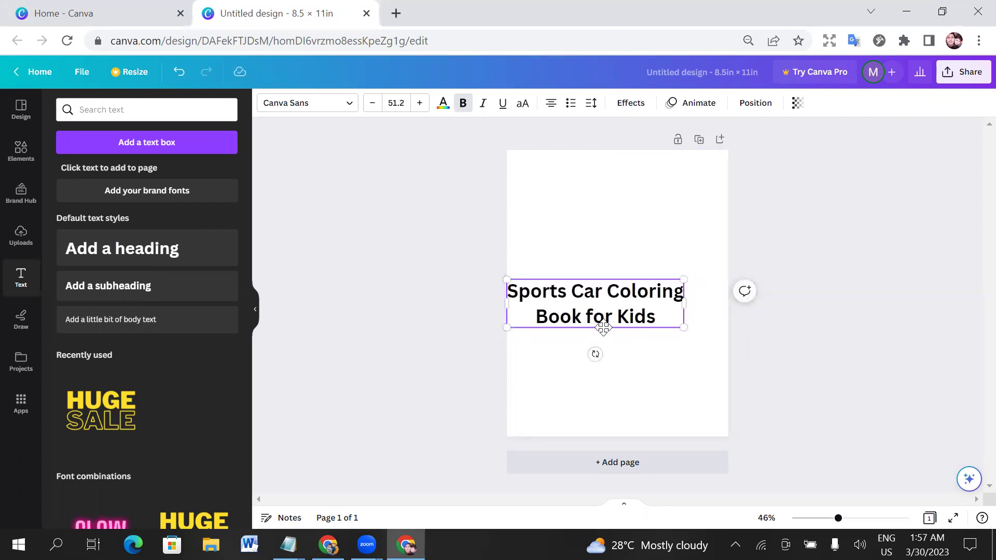
drag(602, 328, 626, 222)
click(856, 247)
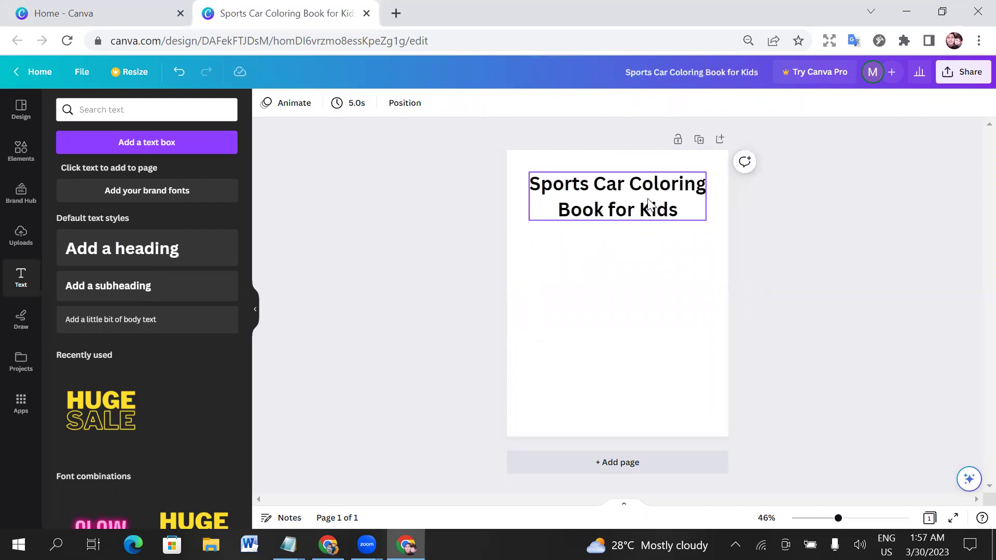
Change the font of the whole title to Gagalin
click(631, 215)
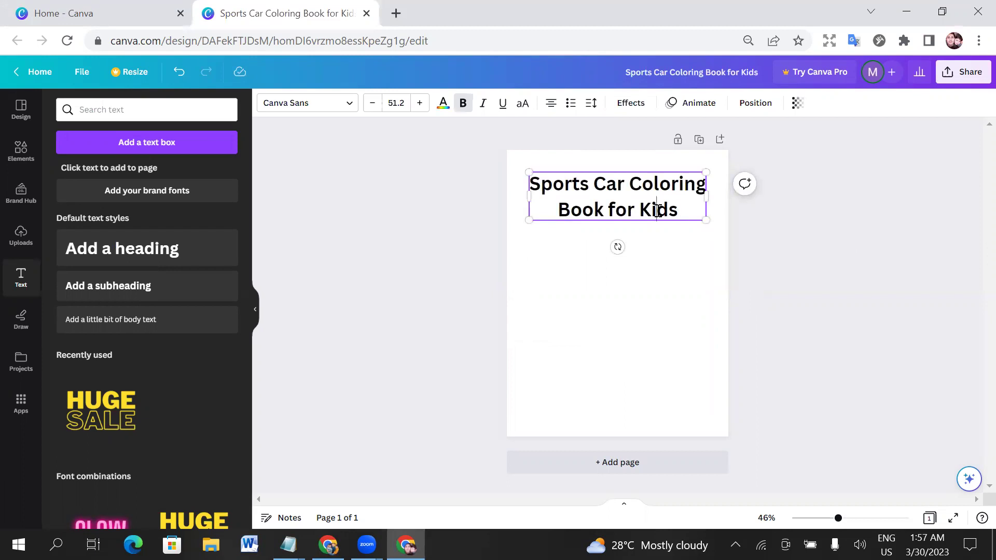
double_click(657, 210)
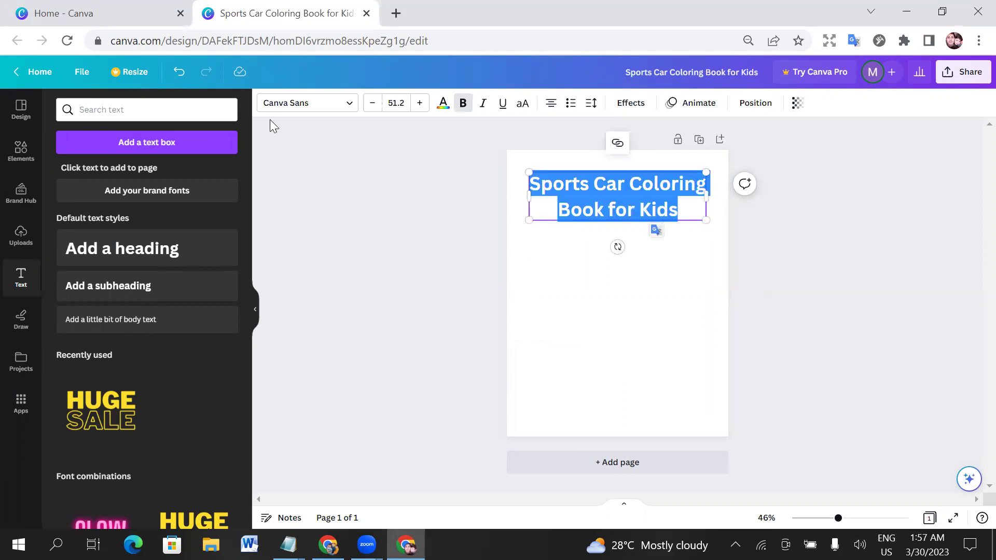
click(347, 106)
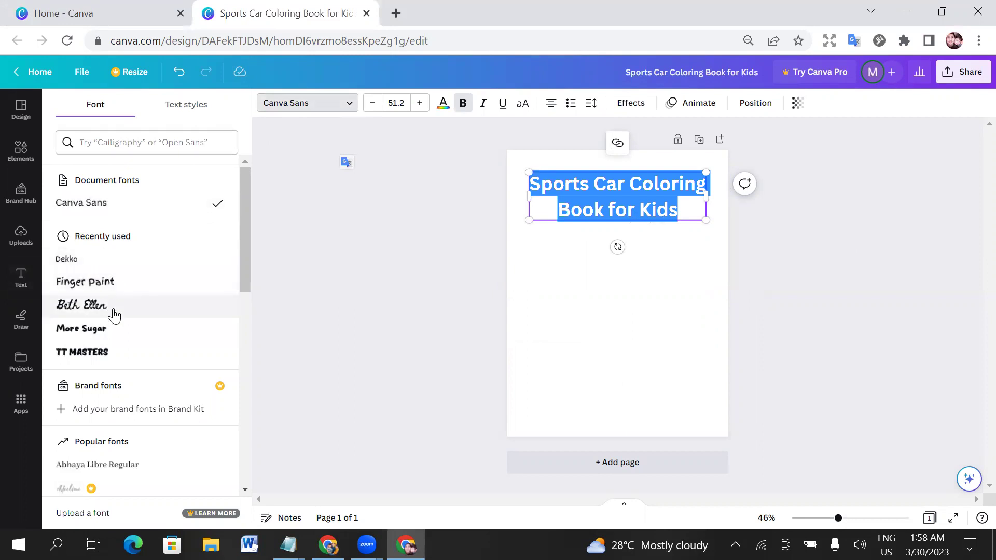
scroll(126, 318, down, 4)
scroll(126, 319, down, 3)
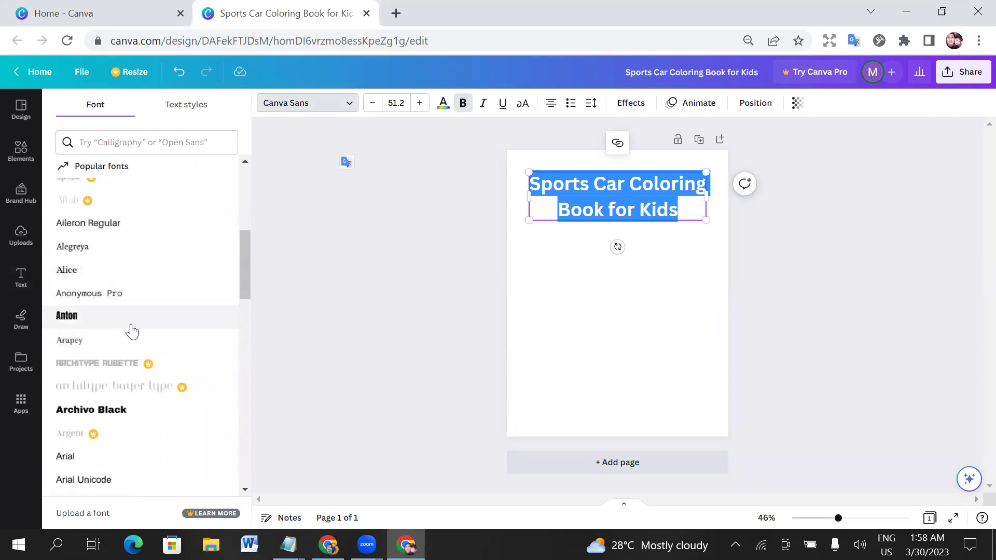
scroll(131, 331, down, 10)
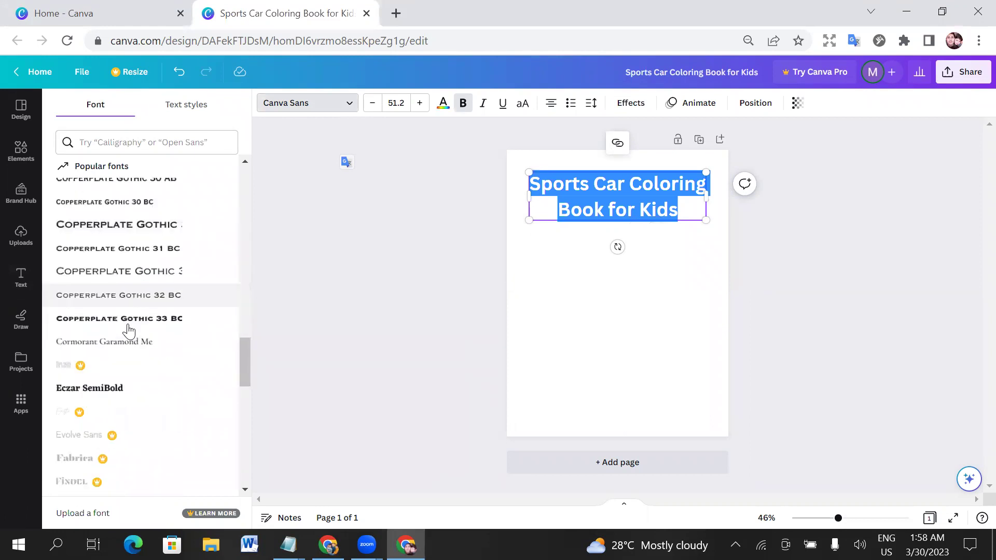
scroll(129, 331, down, 4)
scroll(133, 333, down, 3)
click(81, 377)
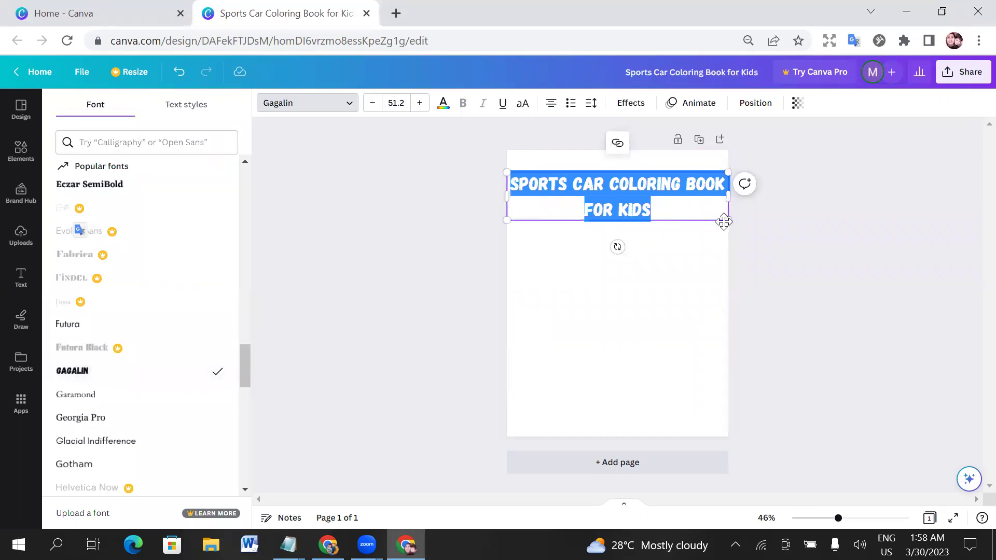
Scale the title down to font size 42.4 so it sits within the page's side margins
drag(727, 220, 700, 200)
drag(606, 217, 626, 225)
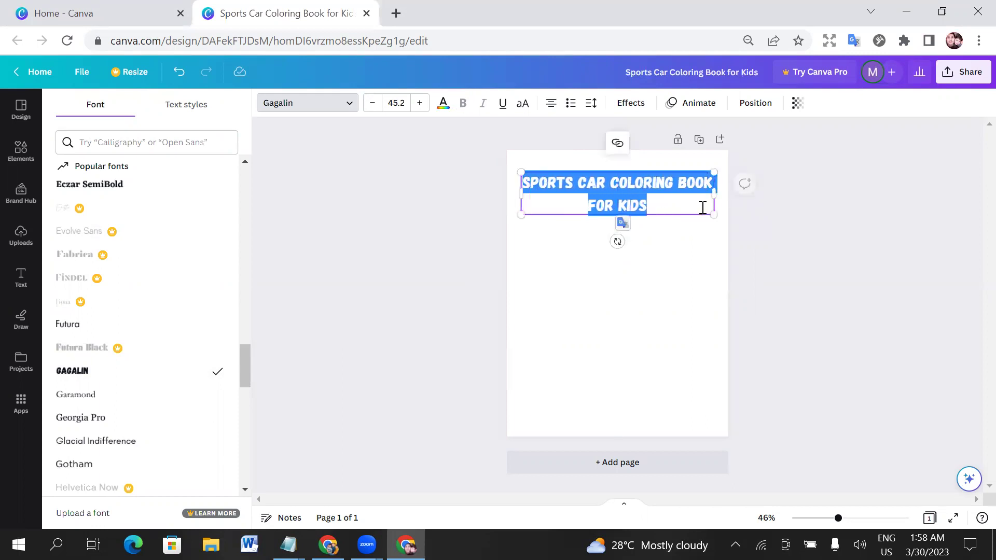
drag(714, 216, 706, 212)
drag(522, 173, 525, 173)
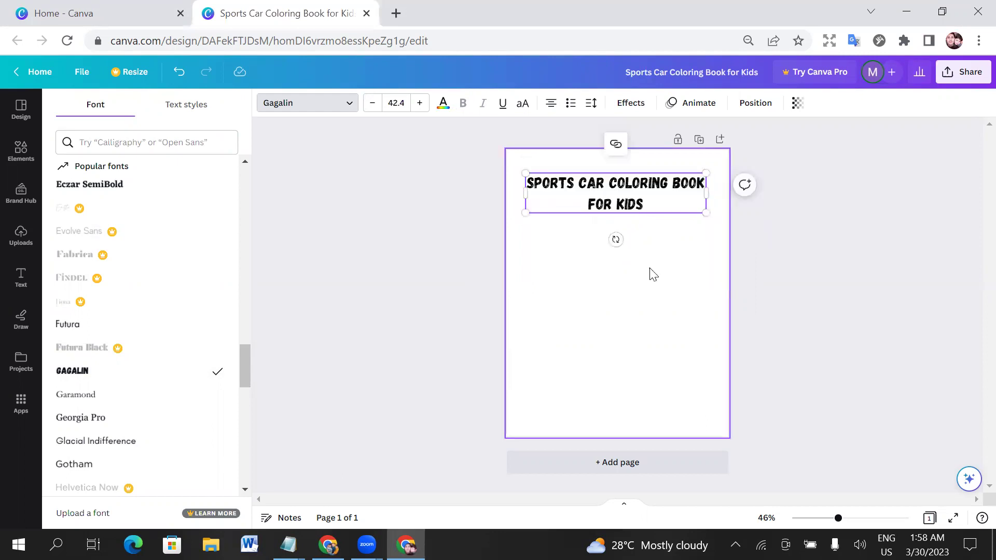
click(650, 273)
Insert a line break before "BOOK" so the title's second line reads "BOOK FOR KIDS"
click(625, 192)
click(626, 193)
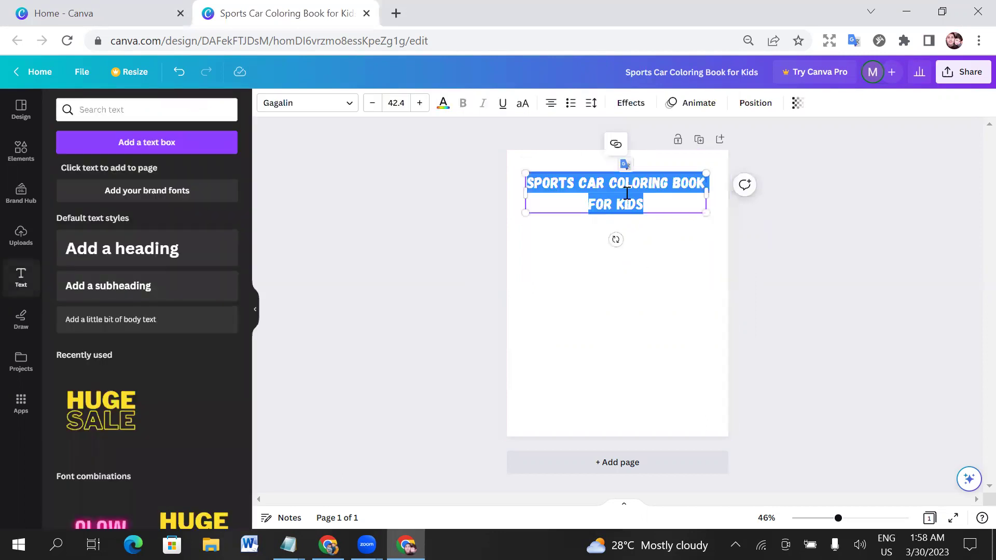
click(643, 236)
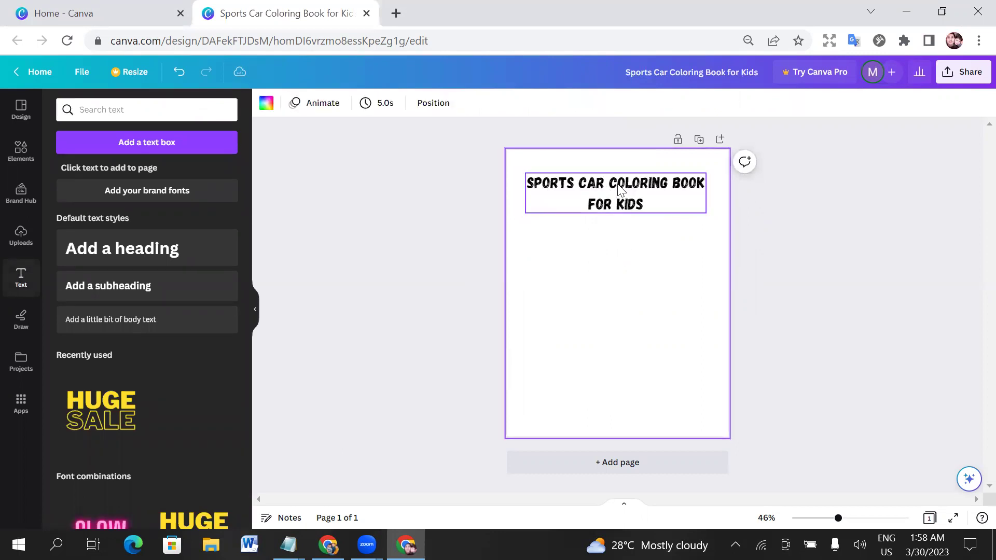
click(677, 184)
double_click(673, 183)
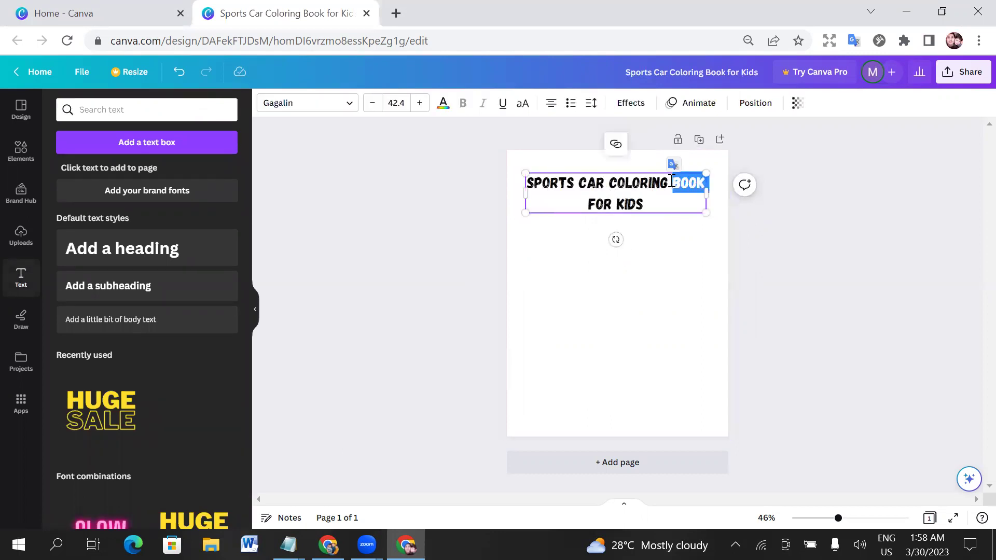
click(672, 182)
key(Return)
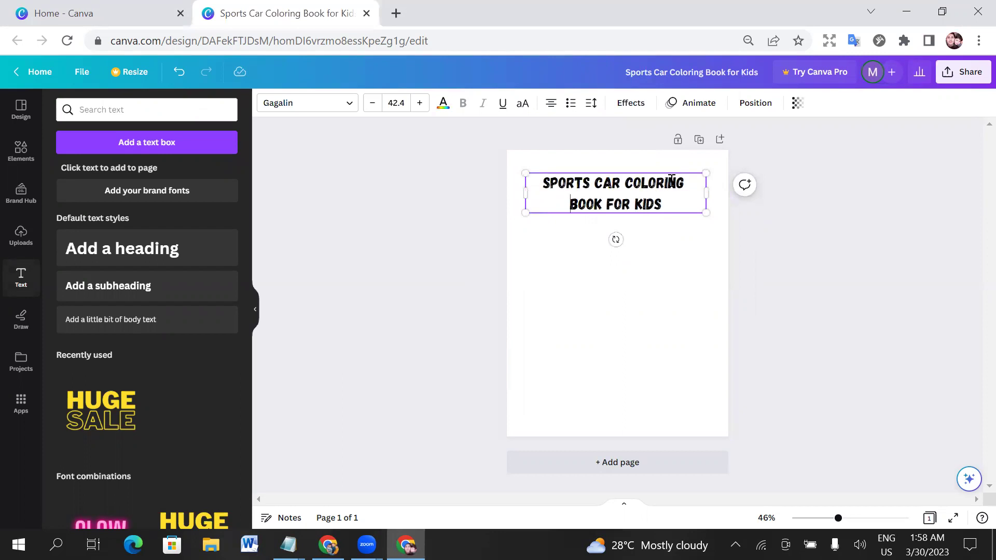
Enlarge the two-line title to font size 51.1, stretching its box across nearly the full page width
drag(706, 213, 722, 231)
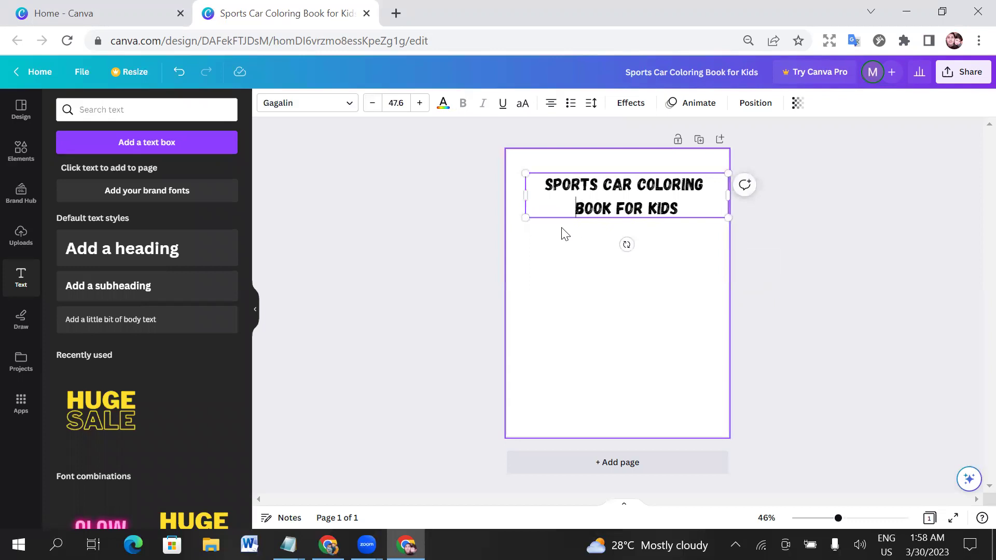
drag(525, 217, 510, 223)
click(863, 258)
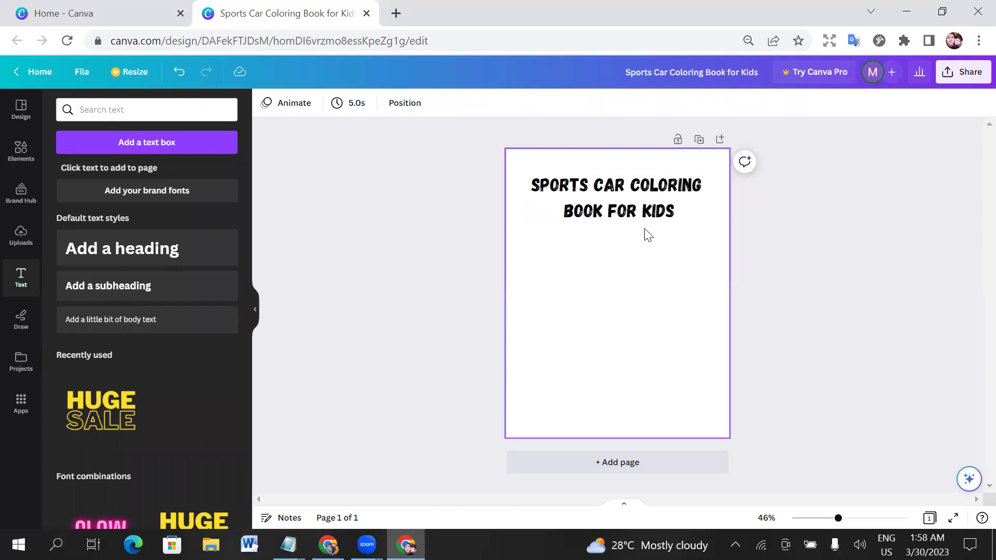
Insert blank lines after "SPORTS CAR COLORING" to push "BOOK FOR KIDS" further down the page
click(690, 192)
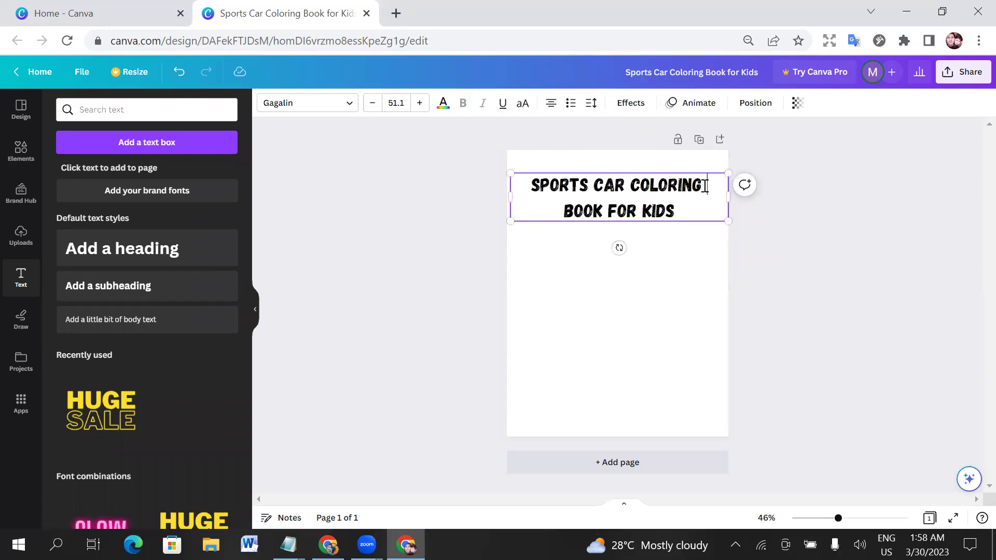
click(705, 186)
key(Return)
key(Return)
key(Return)
key(Return)
key(Return)
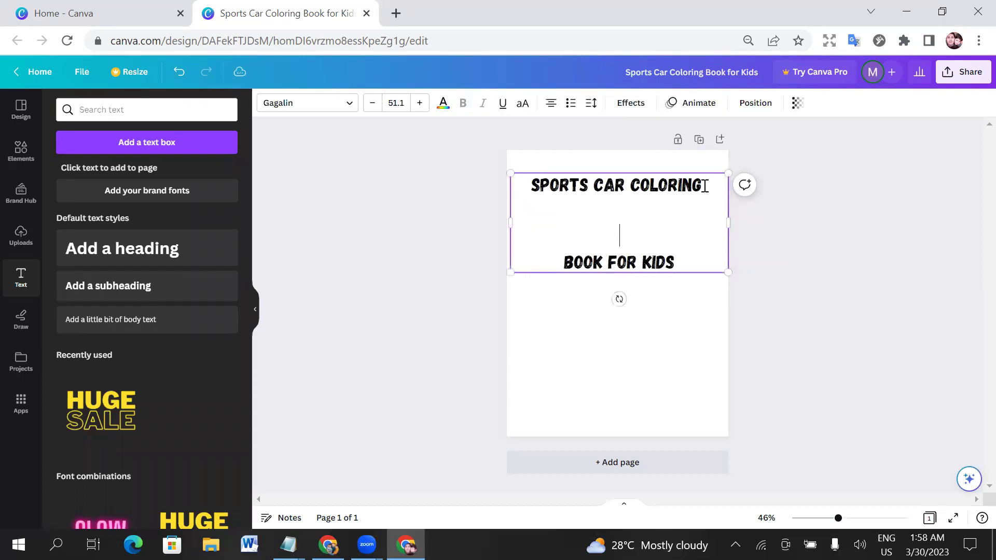
Add more blank lines between the two title lines to move "BOOK FOR KIDS" into the lower part of the page
key(Return)
key(Return)
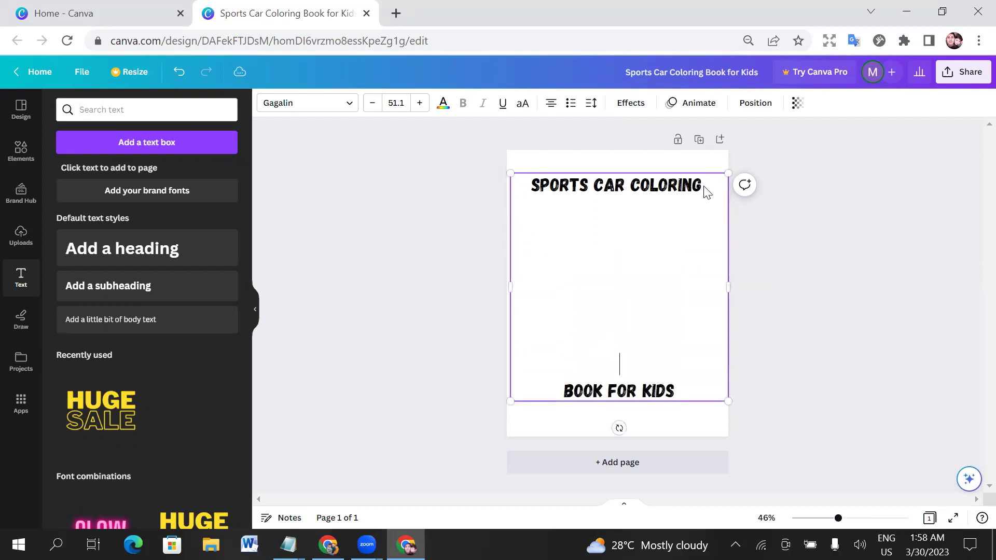
key(BackSpace)
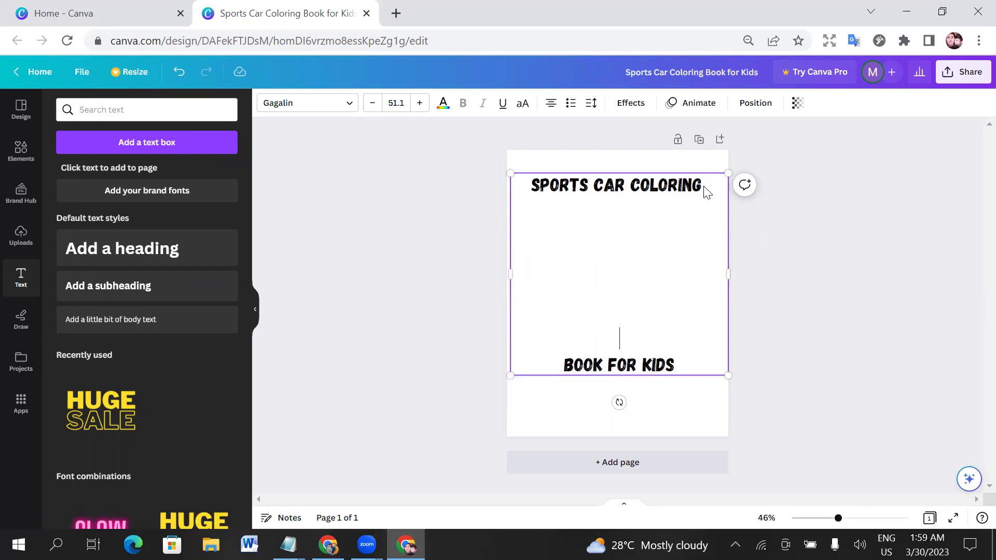
click(940, 267)
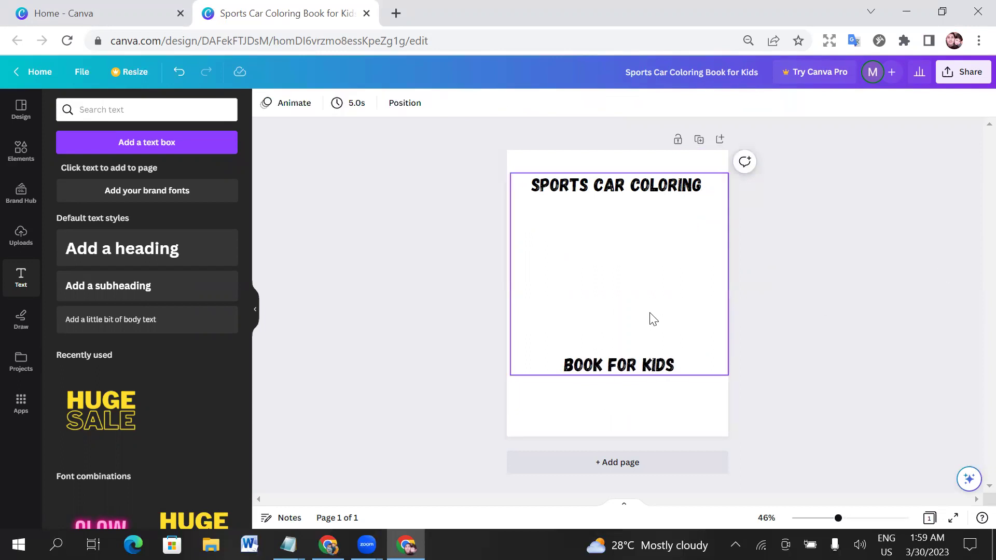
click(638, 285)
click(636, 281)
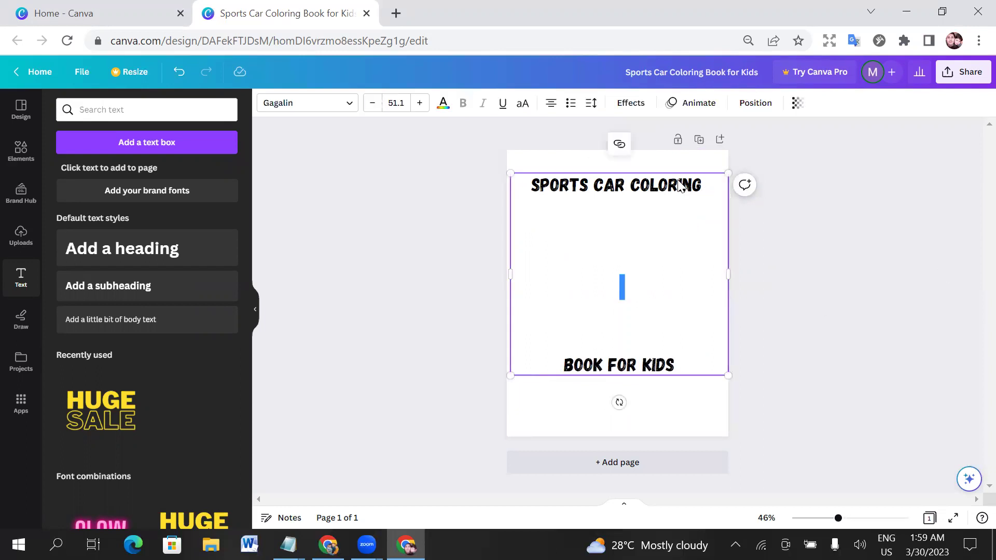
click(642, 366)
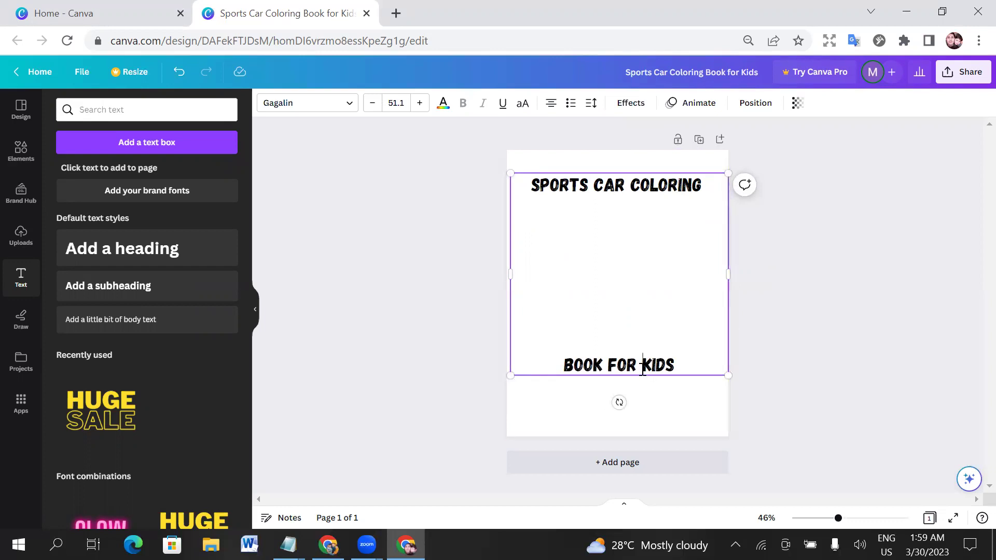
triple_click(606, 368)
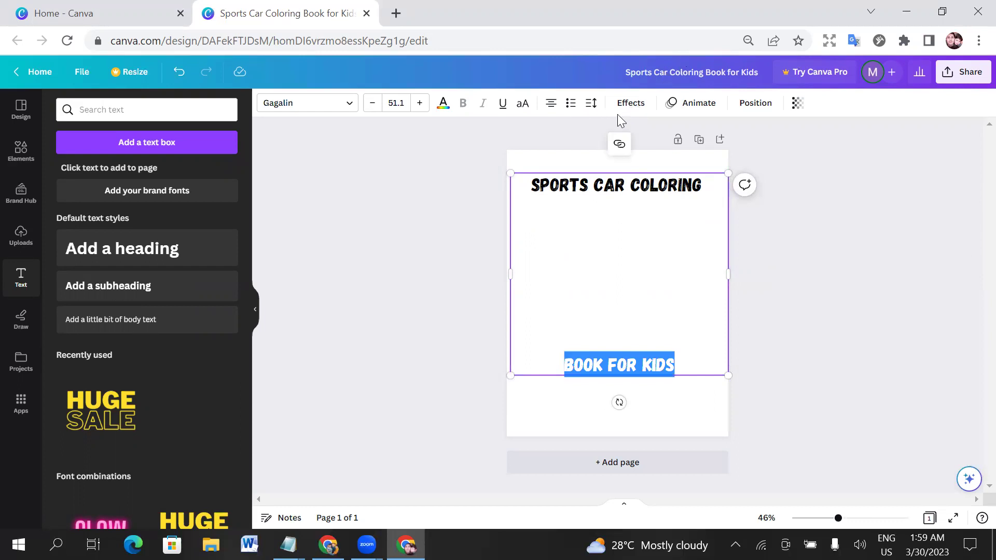
click(796, 299)
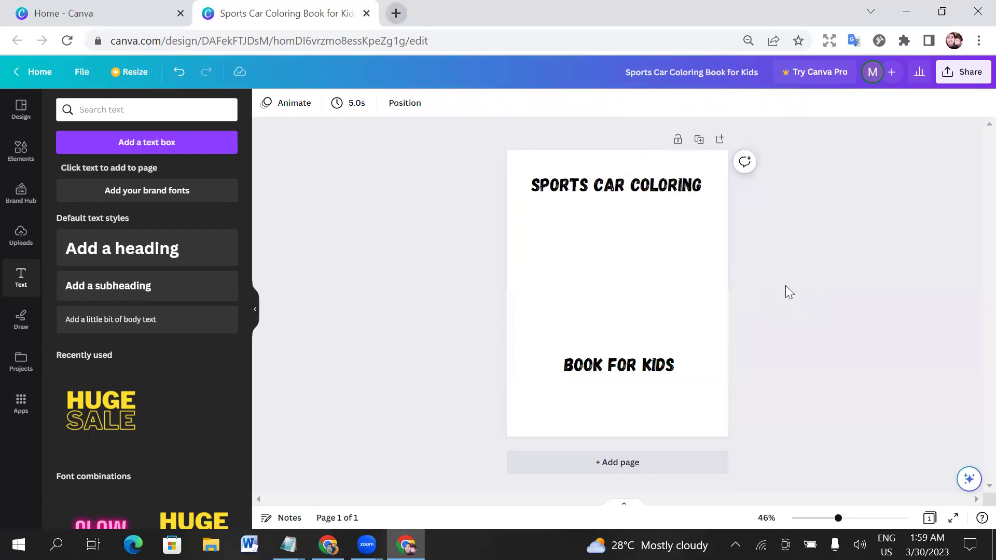
key(ctrl+t)
key(ctrl+shift+Tab)
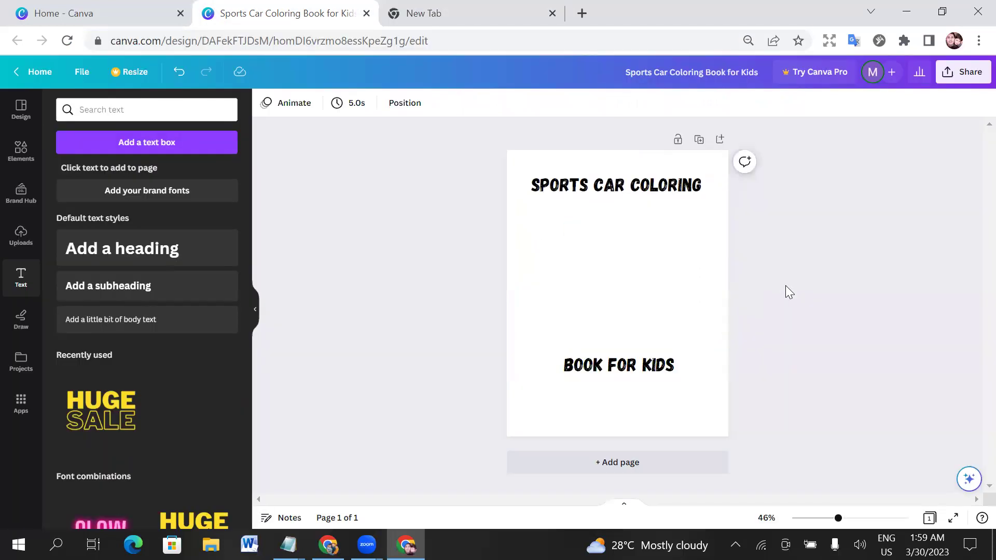
double_click(650, 185)
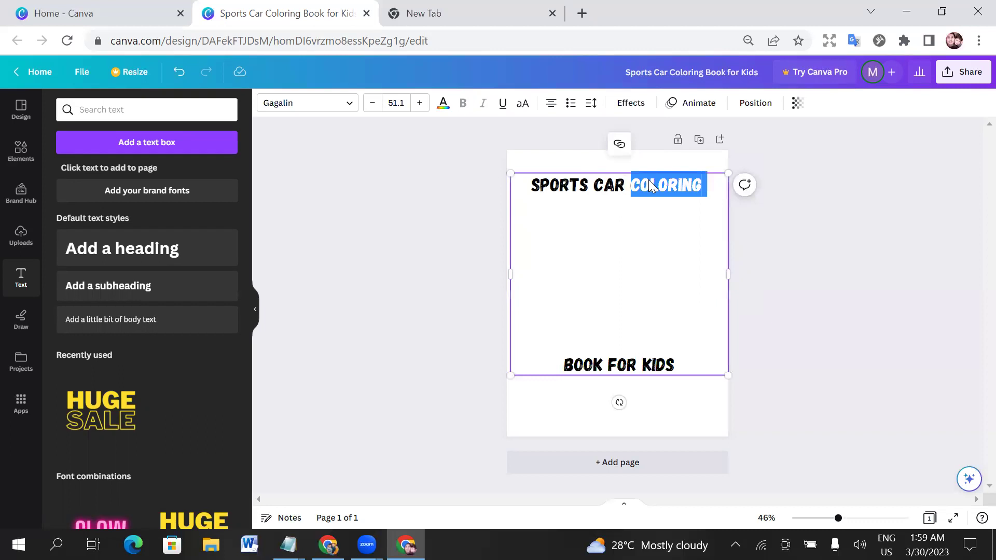
click(836, 230)
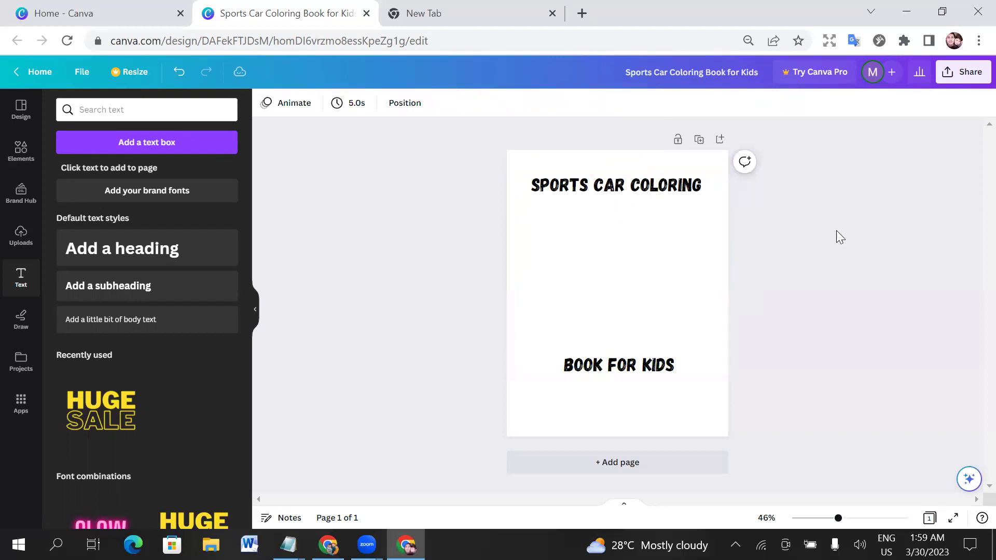
triple_click(589, 185)
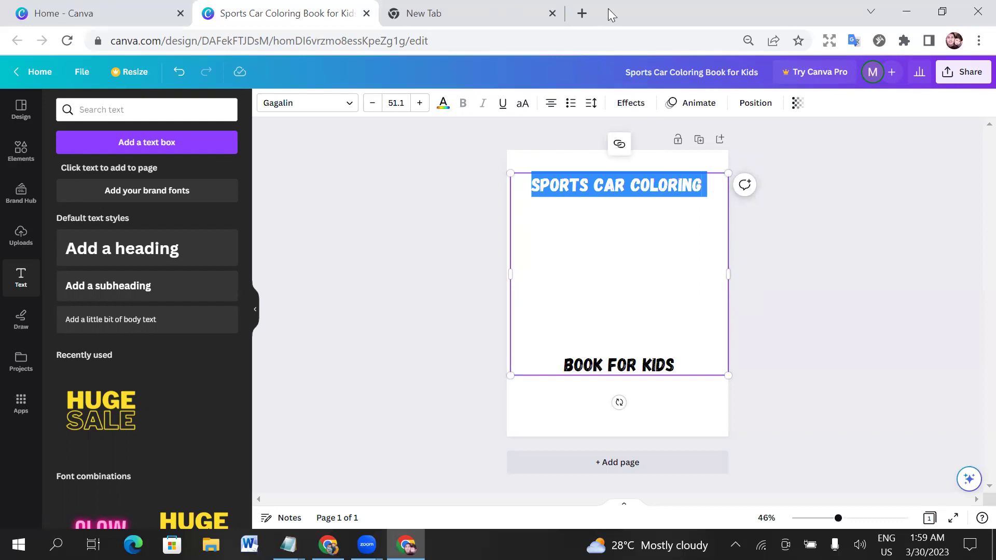
click(760, 481)
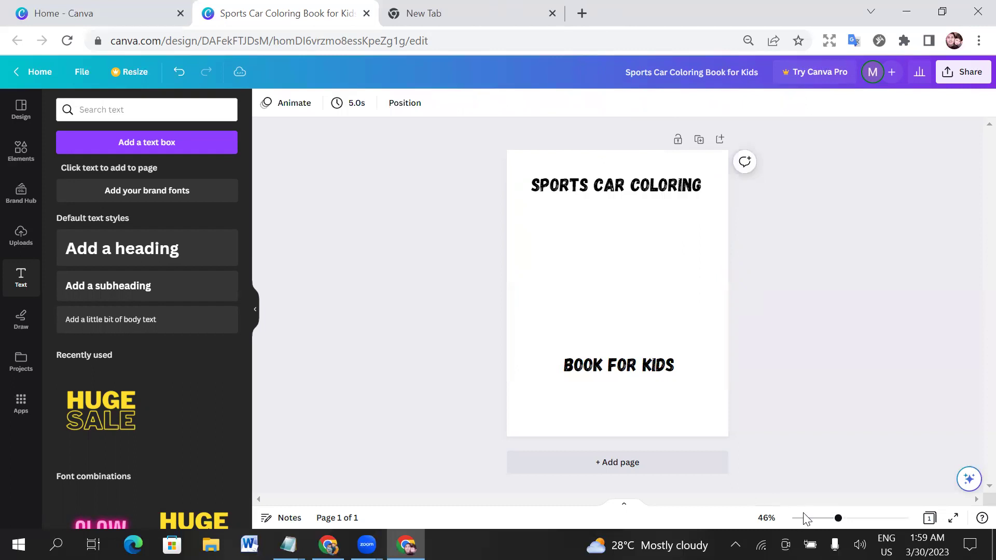
click(905, 12)
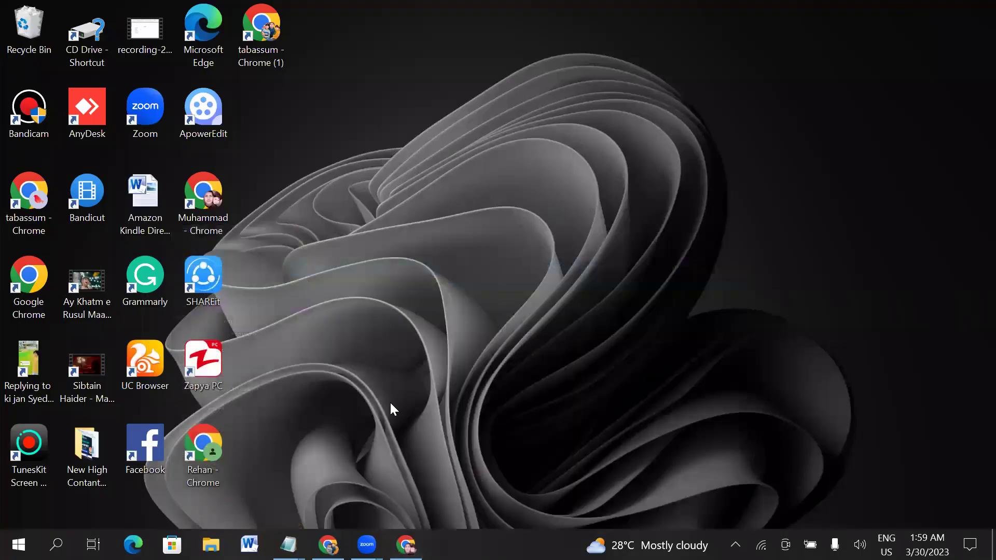
click(405, 545)
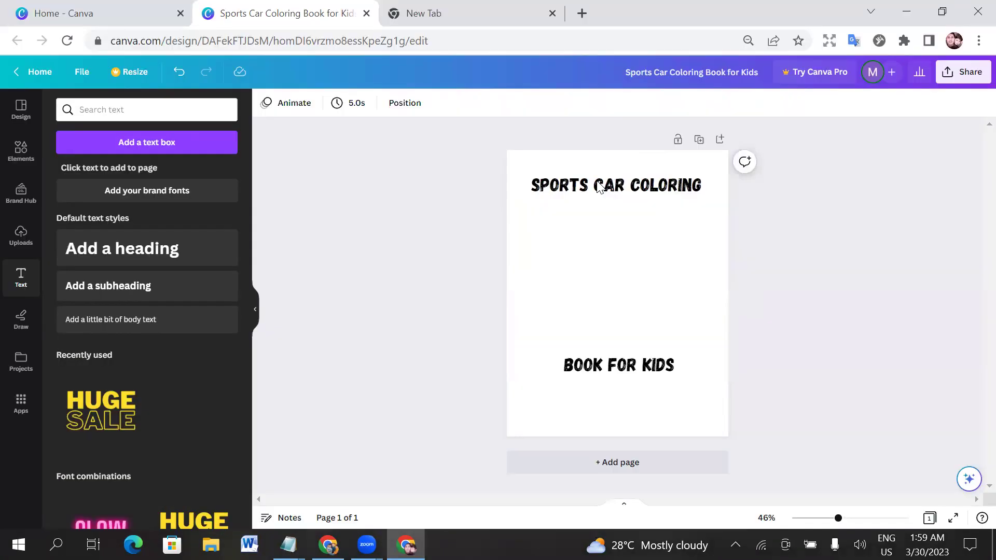
double_click(600, 192)
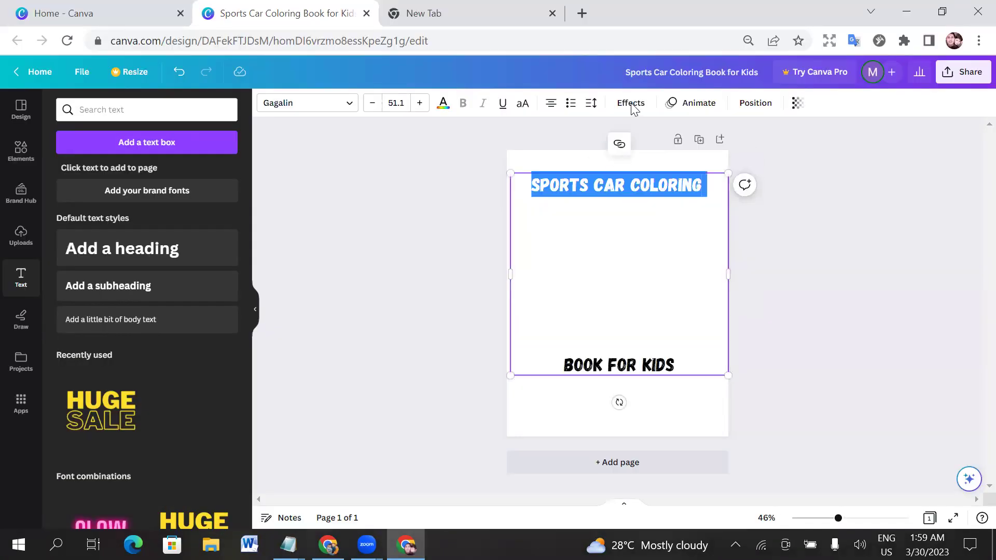
click(642, 247)
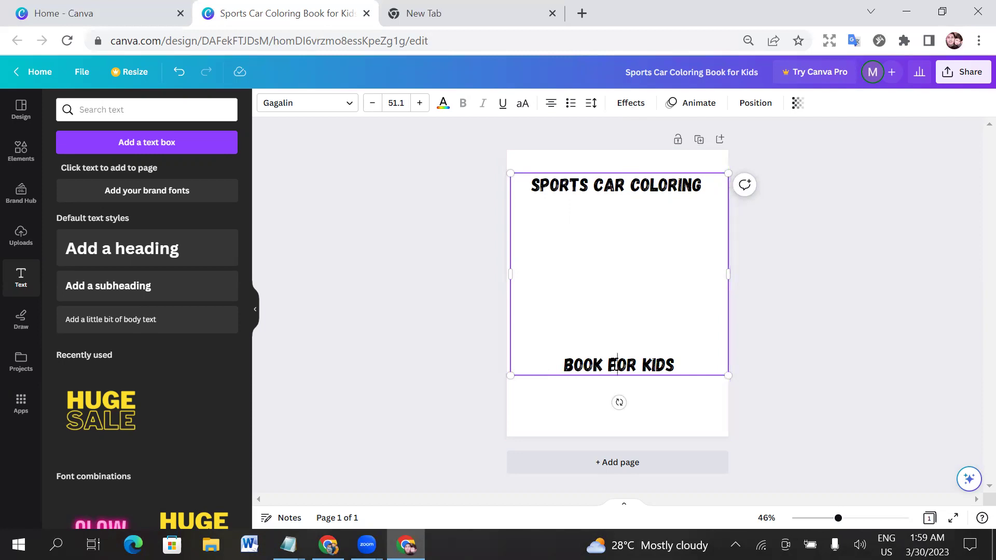
triple_click(616, 364)
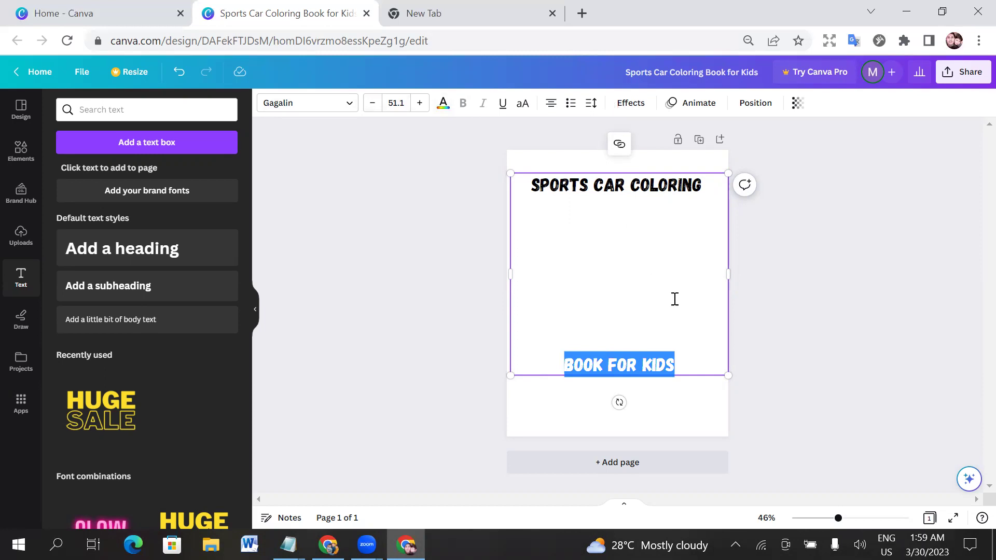
click(791, 323)
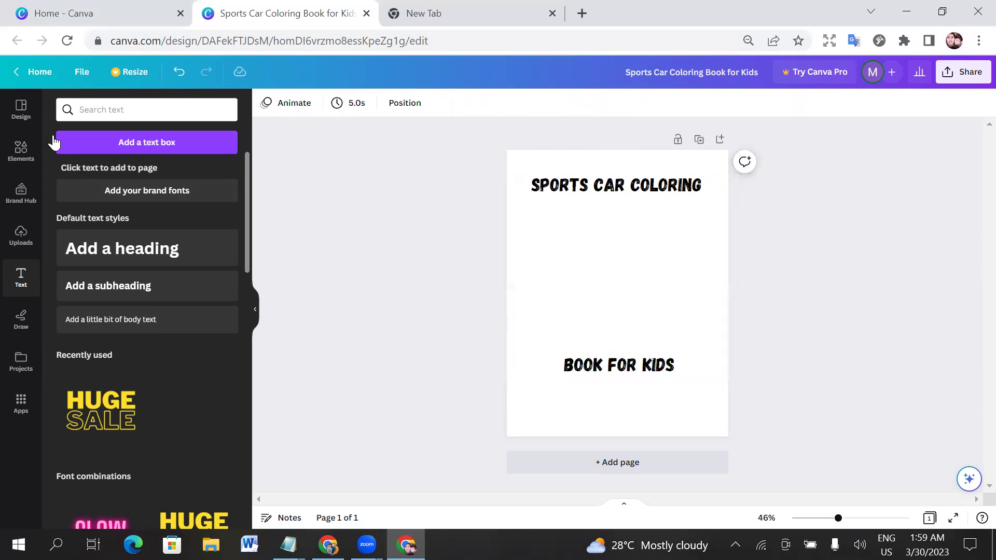
Search the elements library for "CAR" and restrict the results to graphics
click(20, 151)
click(145, 112)
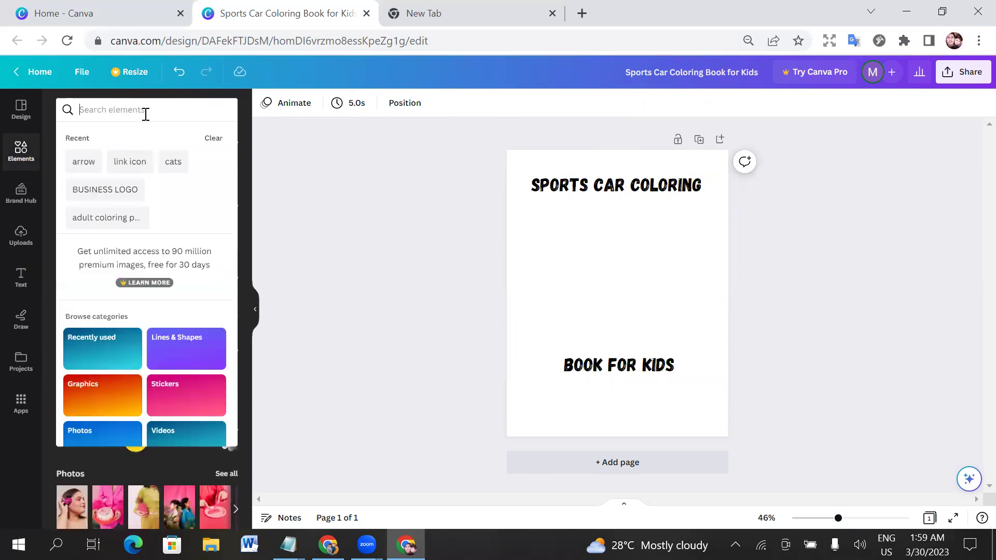
text(CAR)
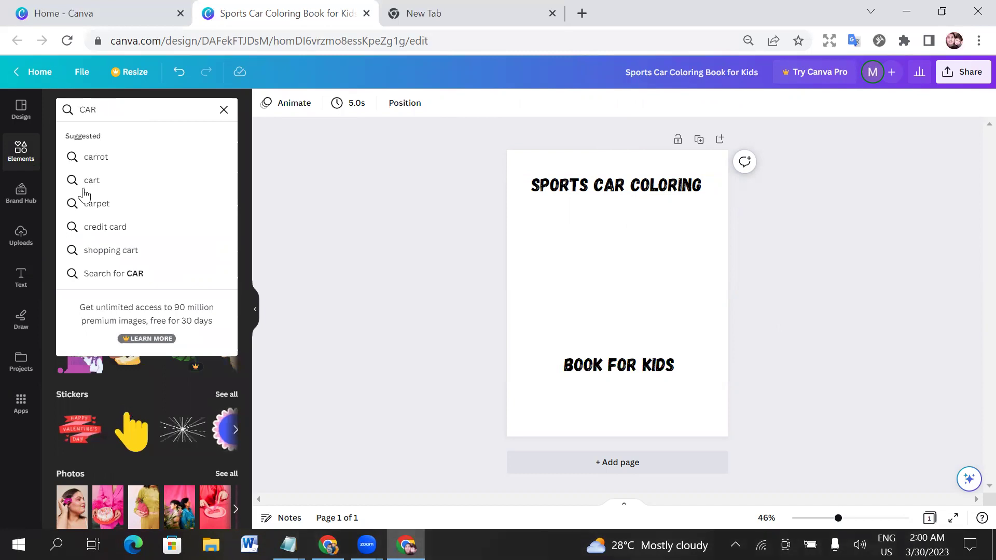
click(127, 272)
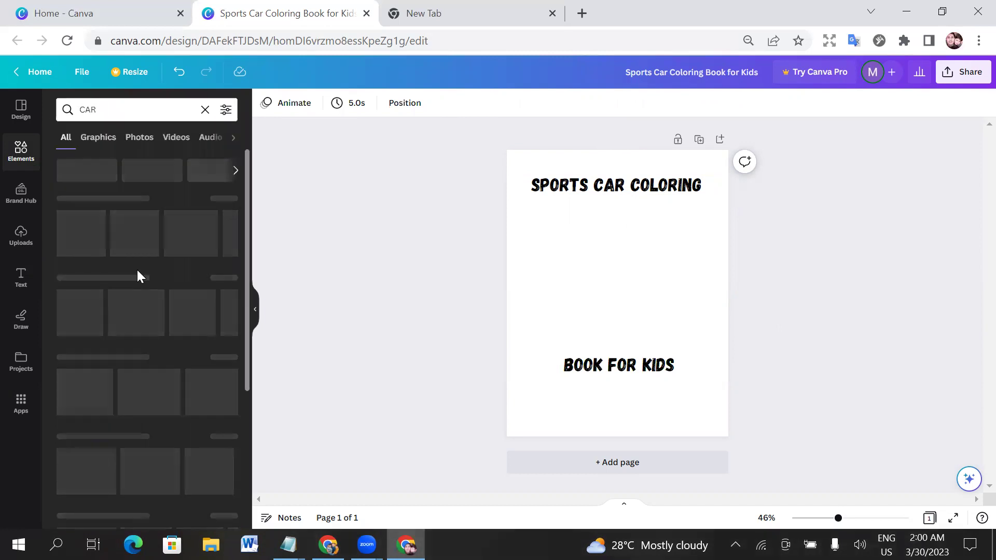
click(97, 145)
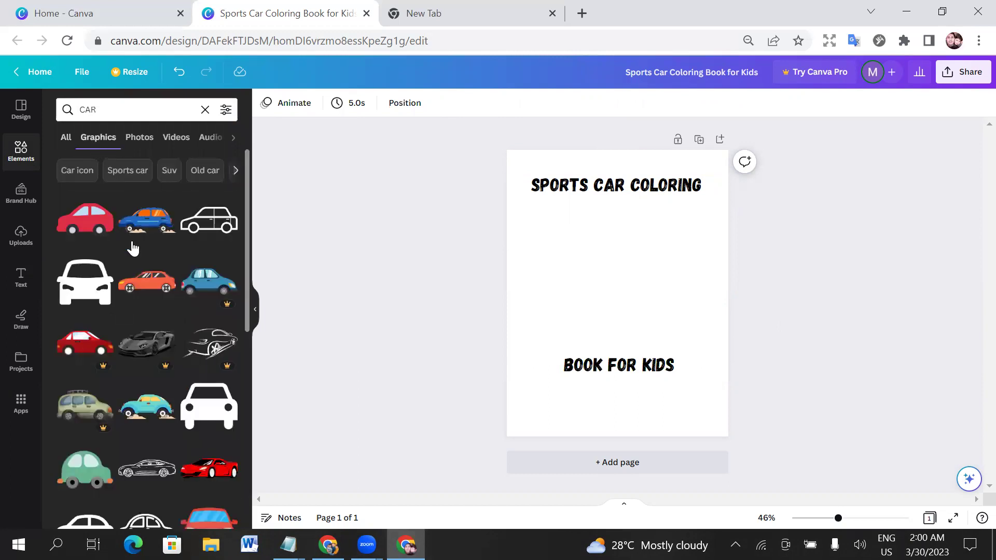
Place the black outline SUV graphic on the page, centred between "SPORTS CAR COLORING" and "BOOK FOR KIDS"
scroll(190, 378, down, 3)
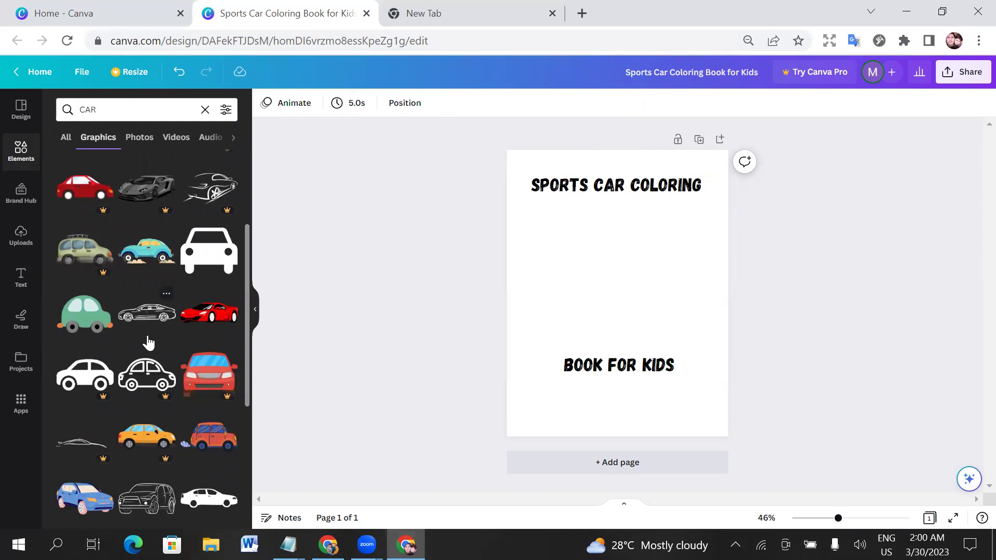
scroll(146, 340, down, 3)
drag(148, 349, 600, 316)
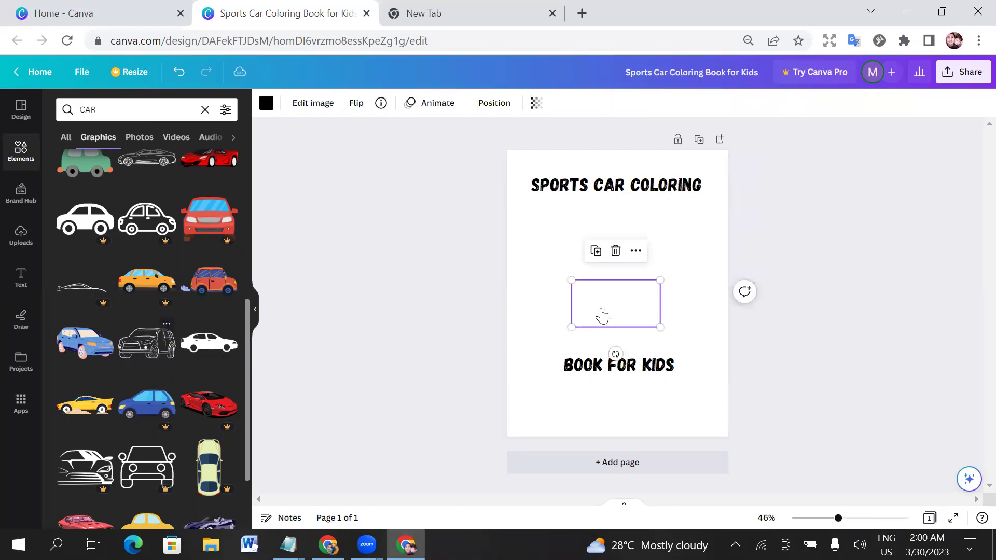
click(859, 222)
drag(606, 327, 622, 309)
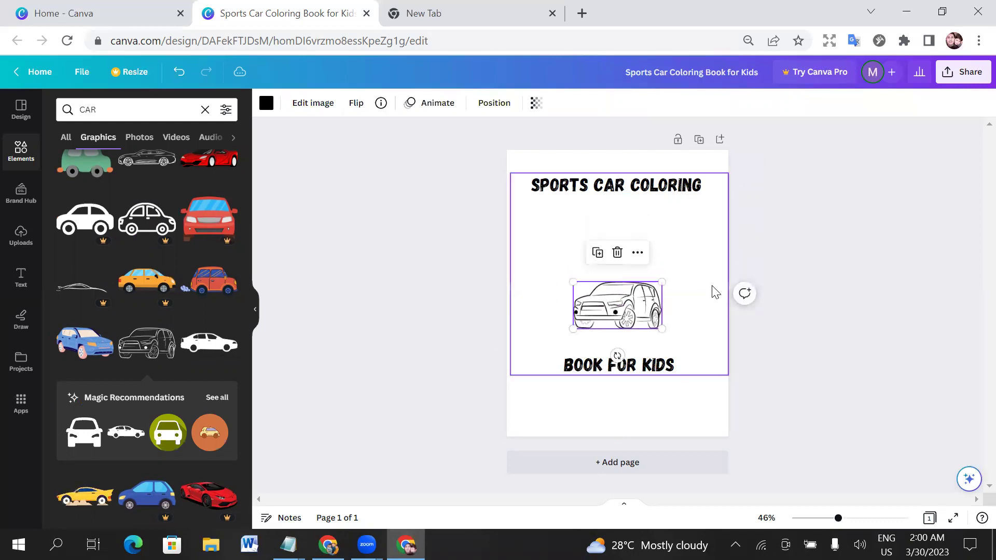
click(716, 291)
click(821, 251)
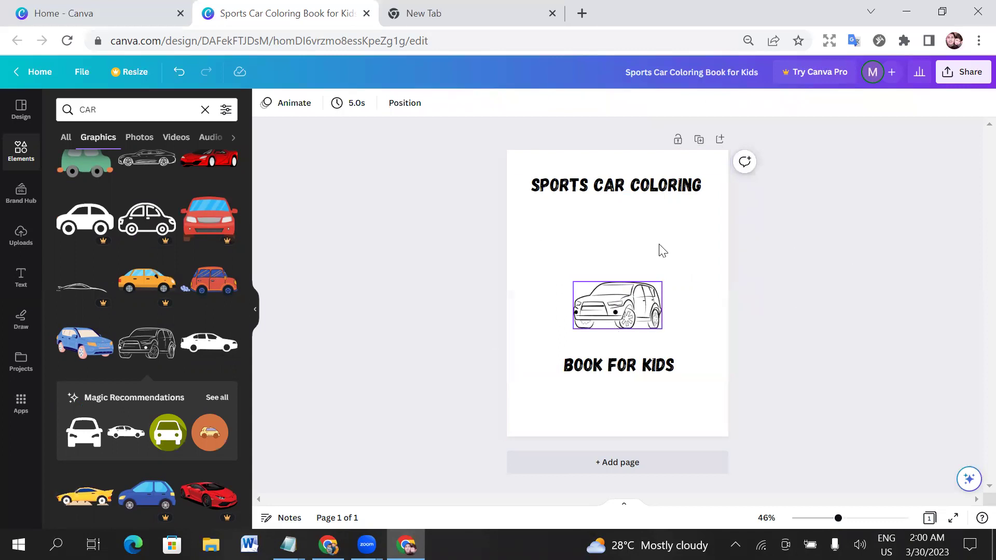
Remove the outline SUV graphic from the page by moving it off the canvas
drag(611, 311, 378, 287)
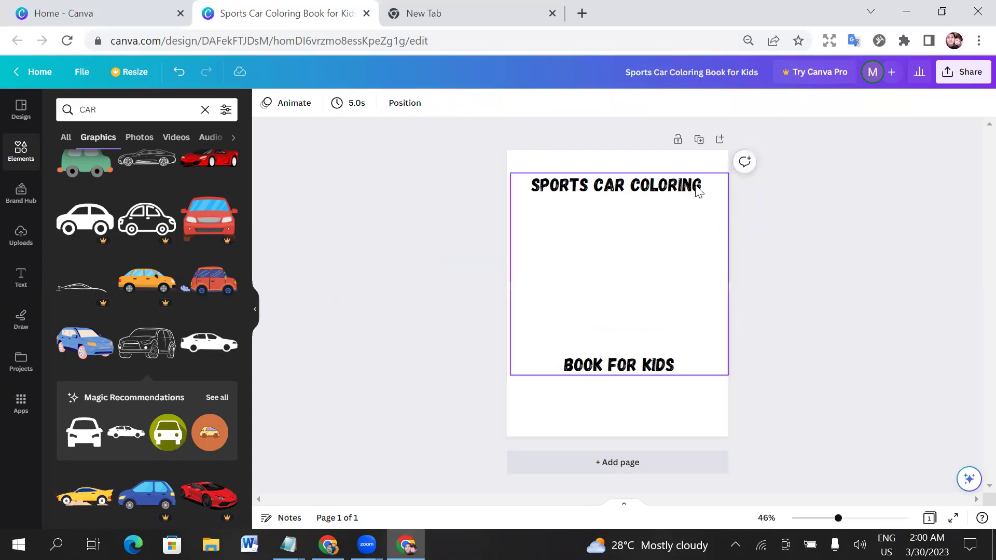
click(716, 187)
click(714, 182)
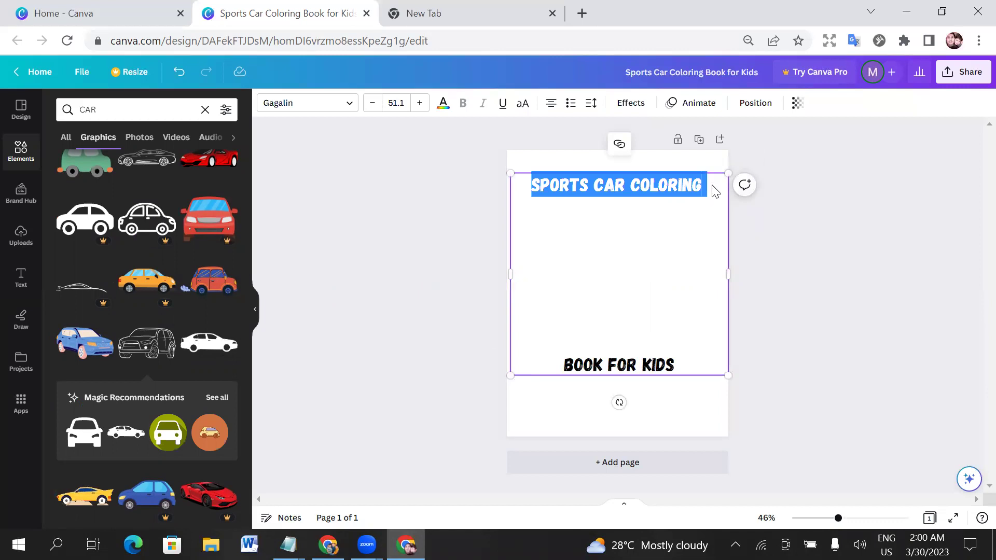
click(647, 273)
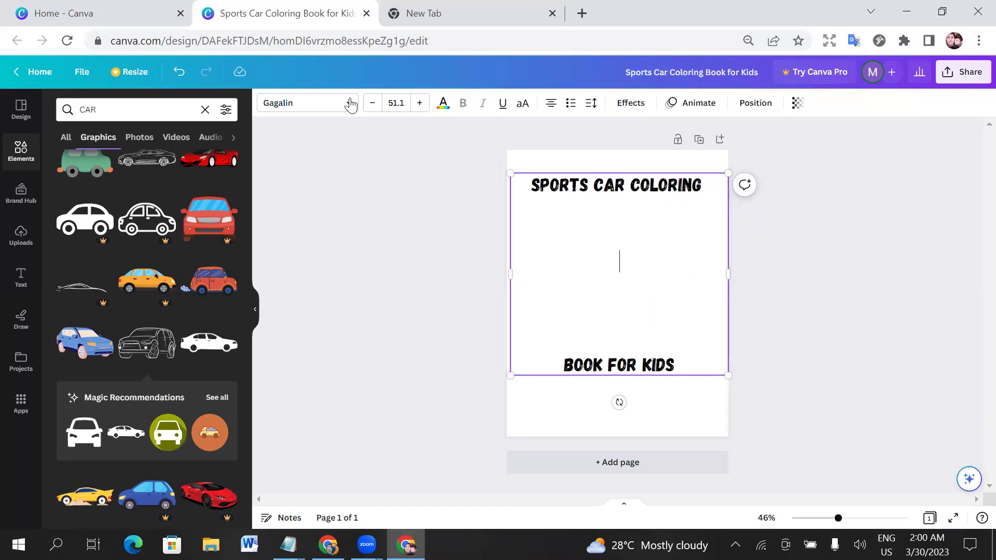
click(903, 11)
right_click(738, 255)
right_click(431, 256)
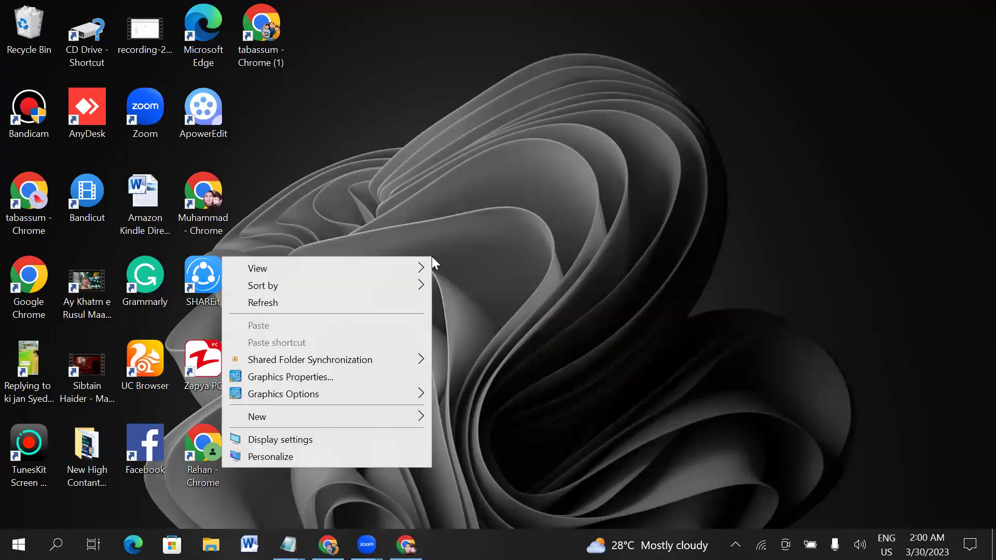
click(347, 303)
right_click(431, 257)
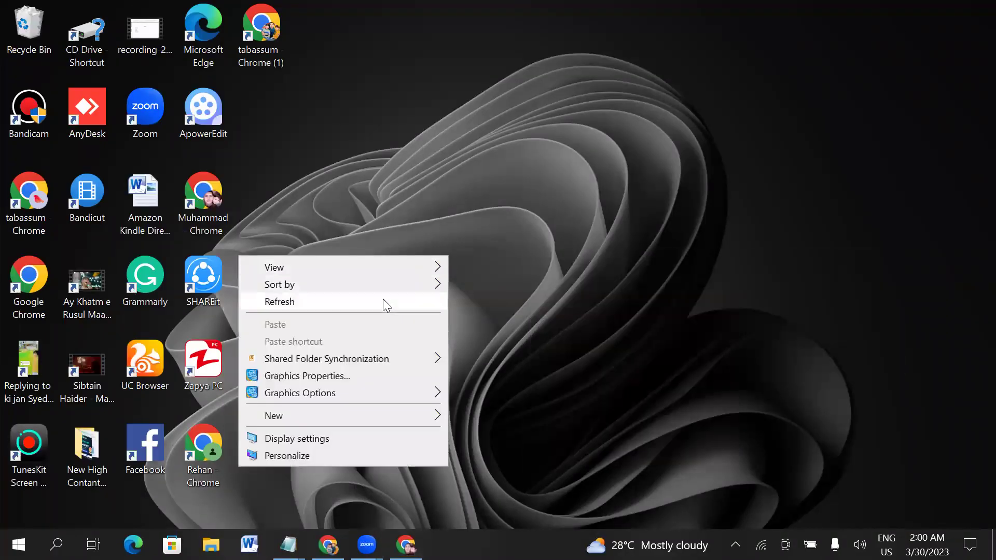
click(382, 304)
right_click(487, 262)
click(418, 306)
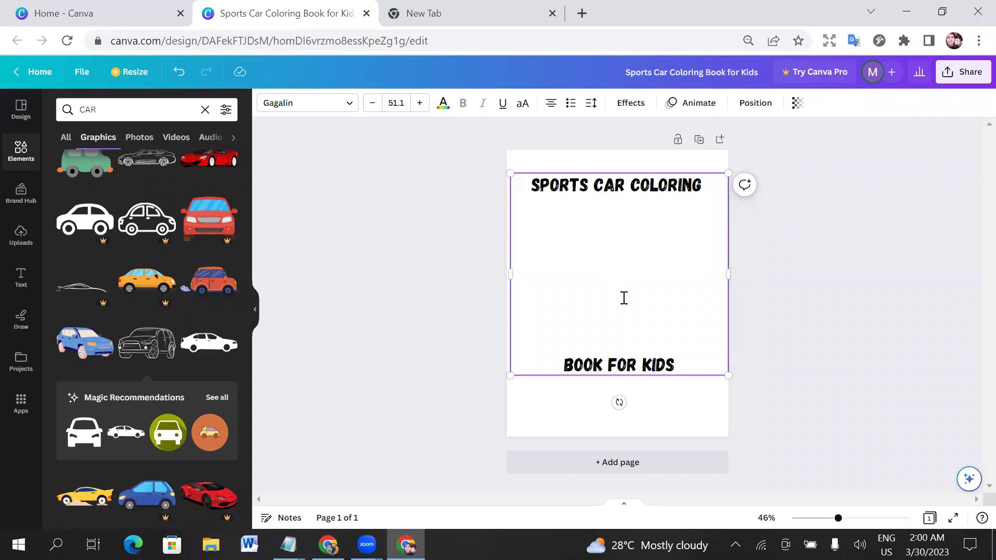
Remove the blank lines between "SPORTS CAR COLORING" and "BOOK FOR KIDS" so the two title lines sit directly together
key(BackSpace)
key(BackSpace)
key(BackSpace)
key(BackSpace)
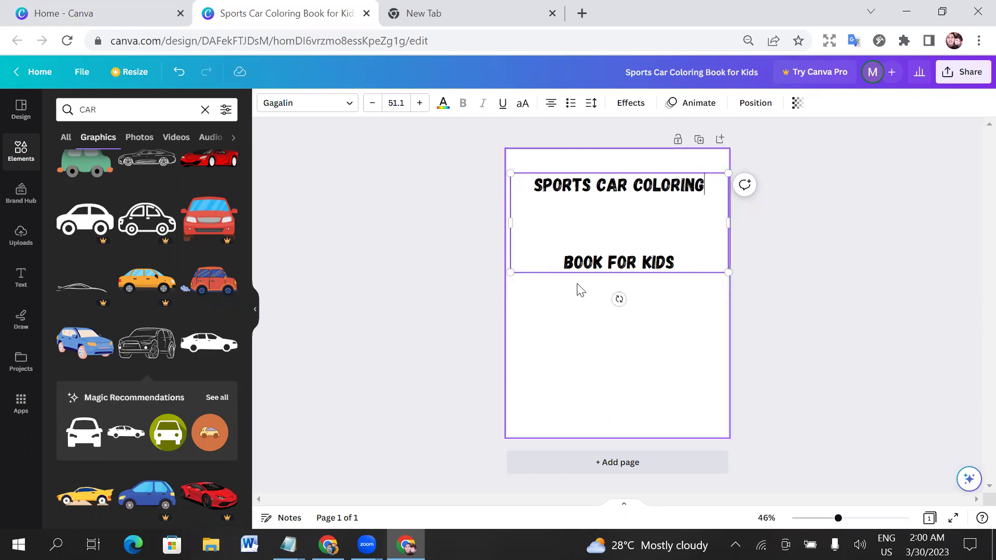
key(BackSpace)
key(BackSpace)
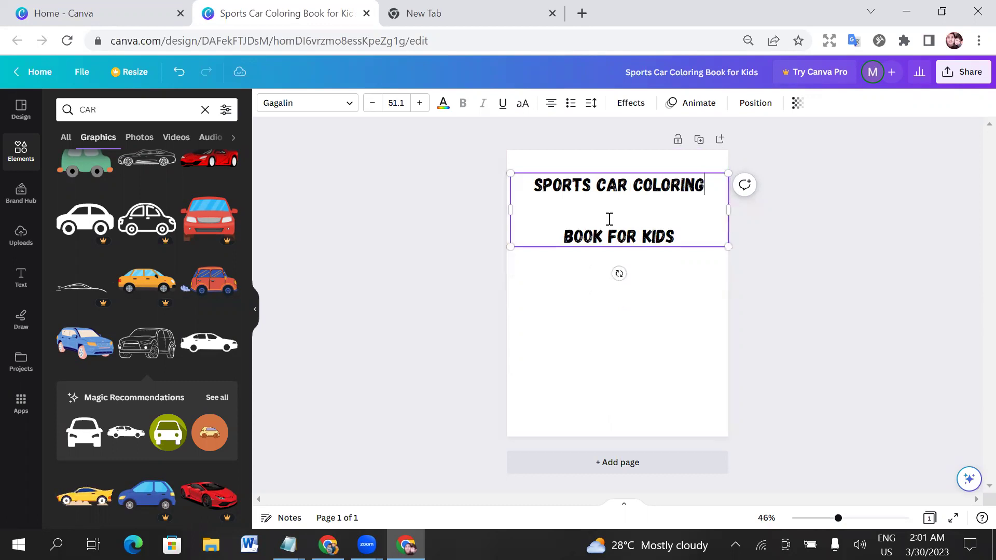
text(g)
key(BackSpace)
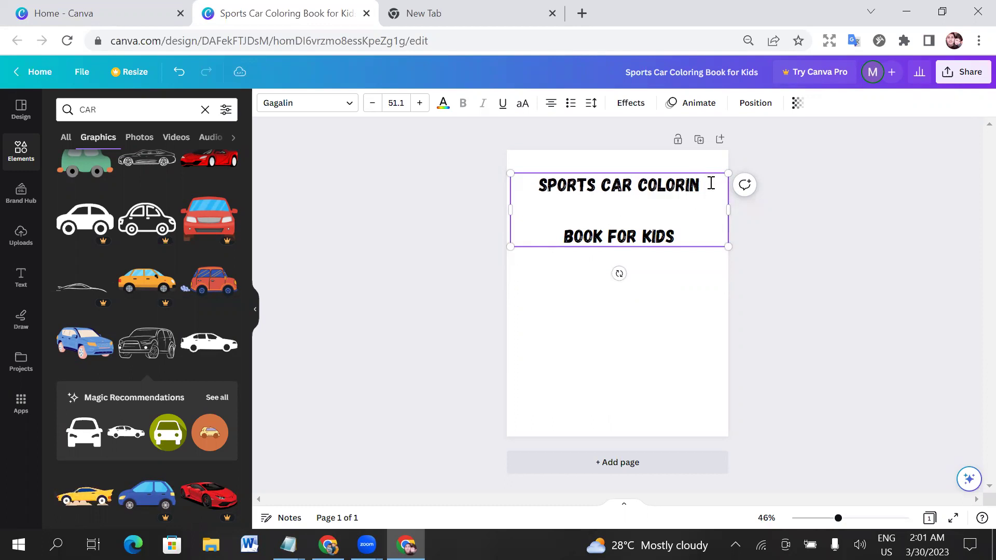
key(Delete)
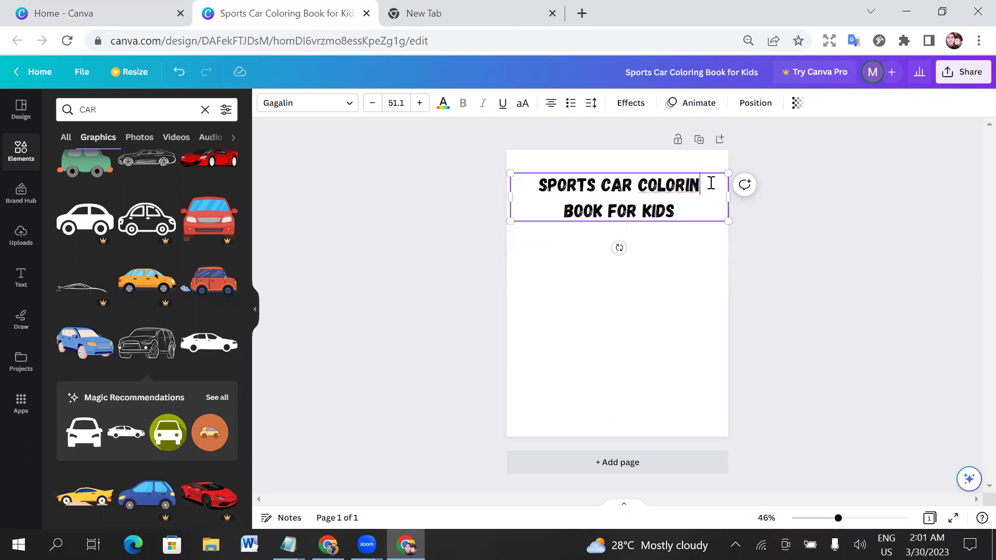
text(g)
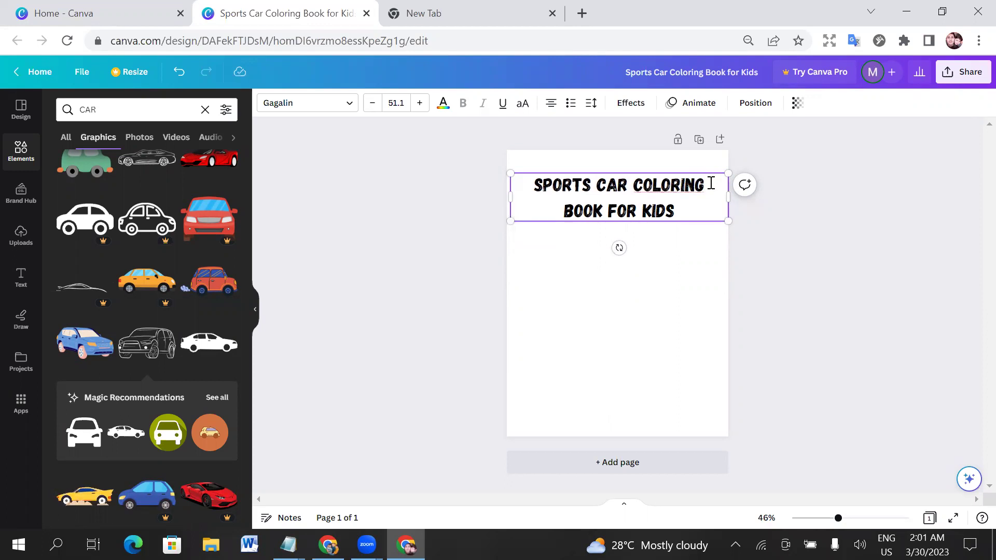
Correct the flagged word "COLORING" in the title by accepting the spelling suggestion "Coloring"
click(685, 253)
triple_click(631, 203)
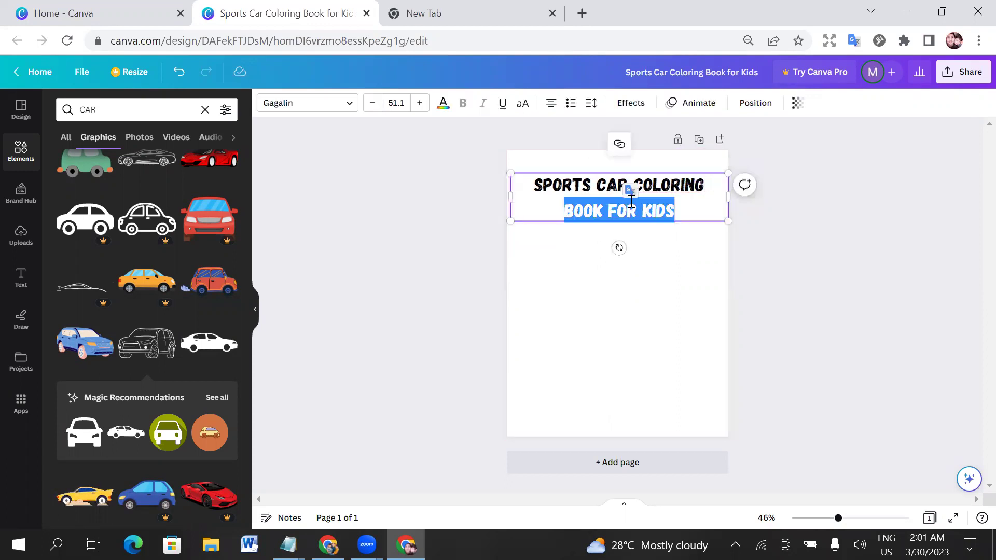
click(673, 179)
triple_click(673, 181)
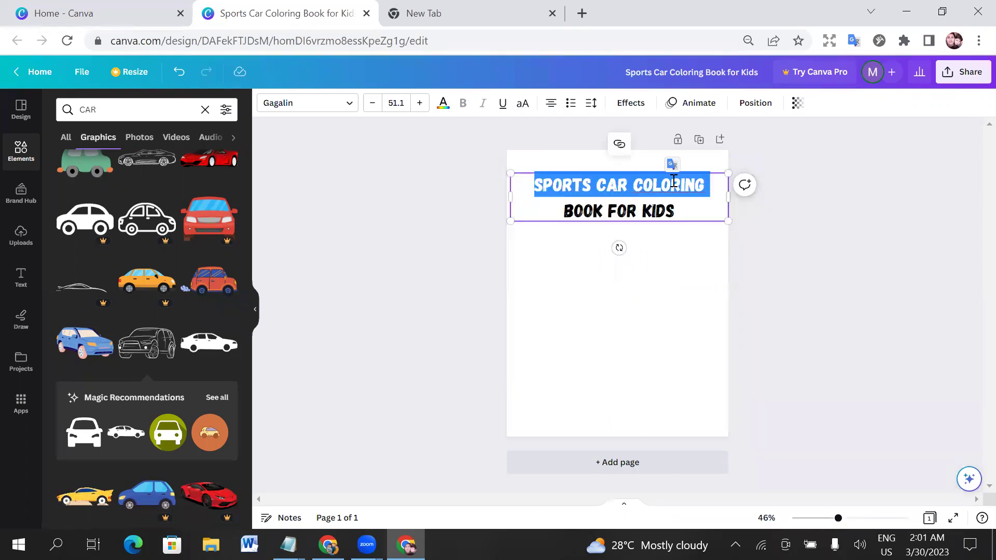
click(680, 198)
right_click(673, 186)
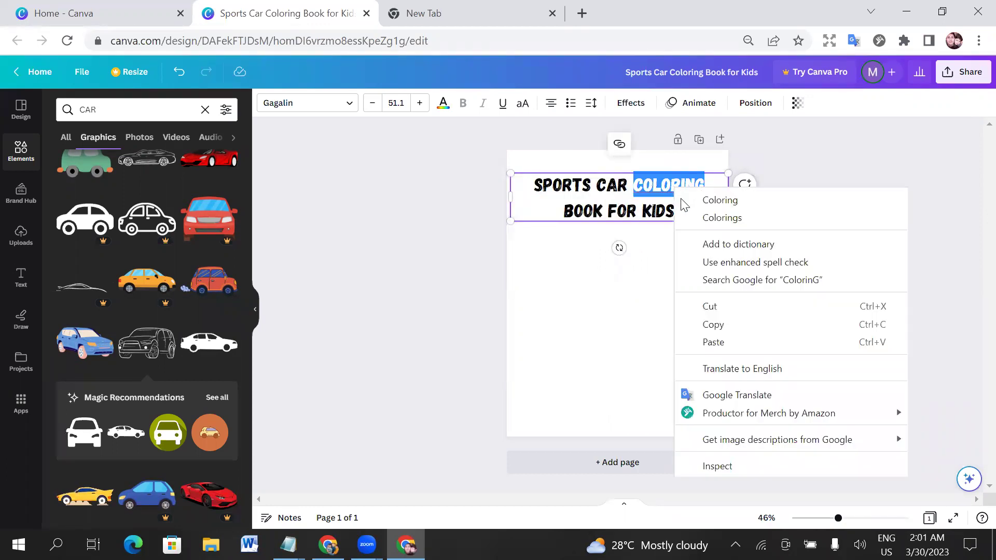
click(688, 201)
Place the black outline SUV graphic in the middle of the page, beneath the title
click(664, 257)
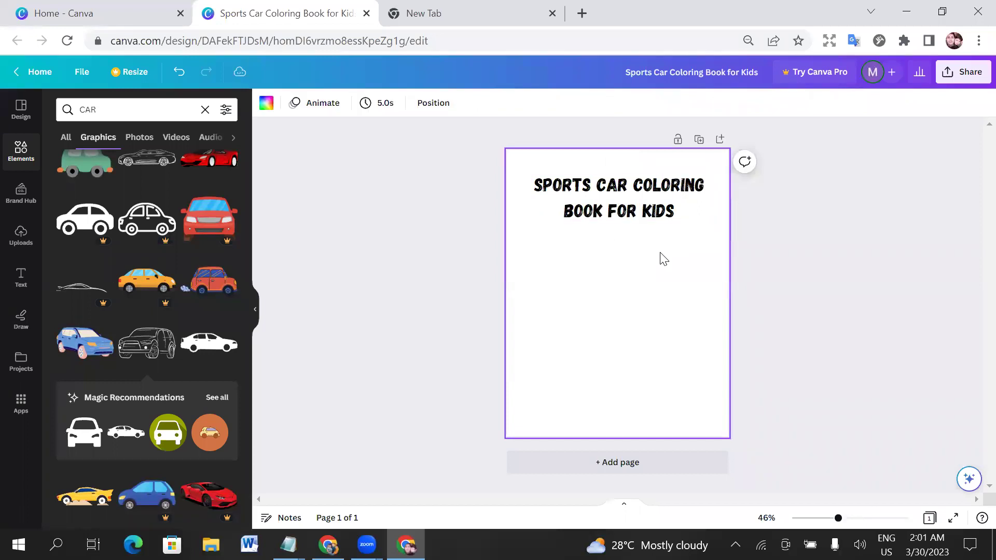
drag(147, 344, 634, 300)
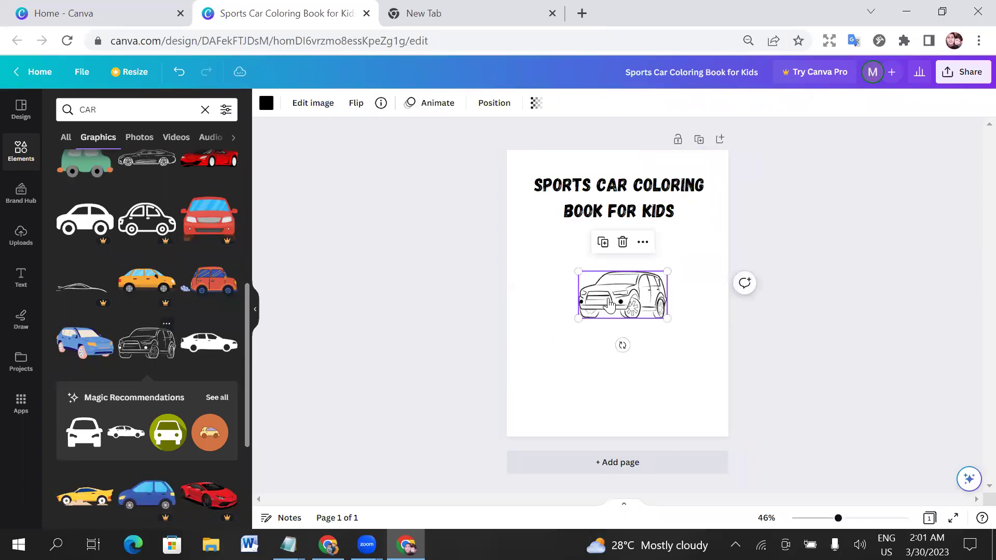
click(869, 274)
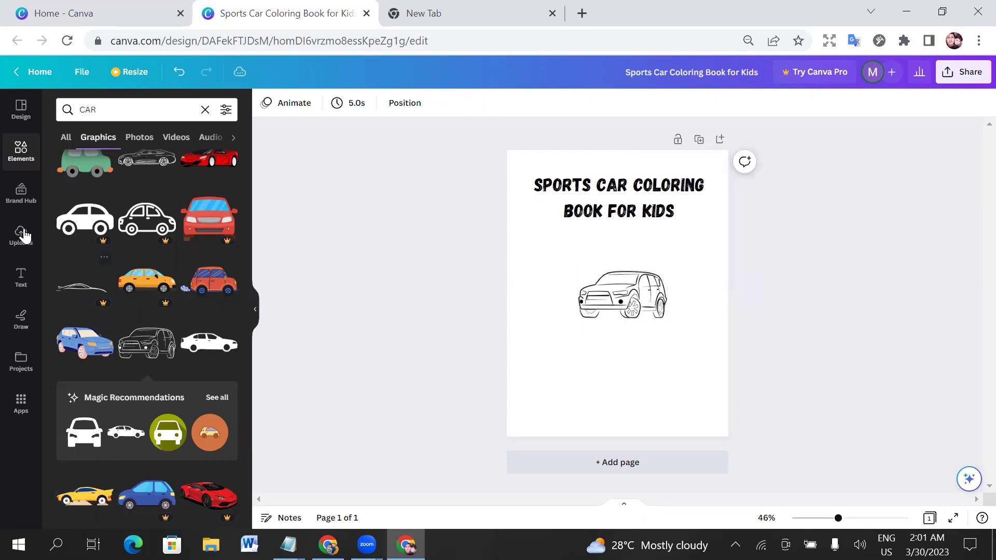
Add the author's name as a subheading near the page's lower edge and shift the SUV graphic slightly down
click(16, 289)
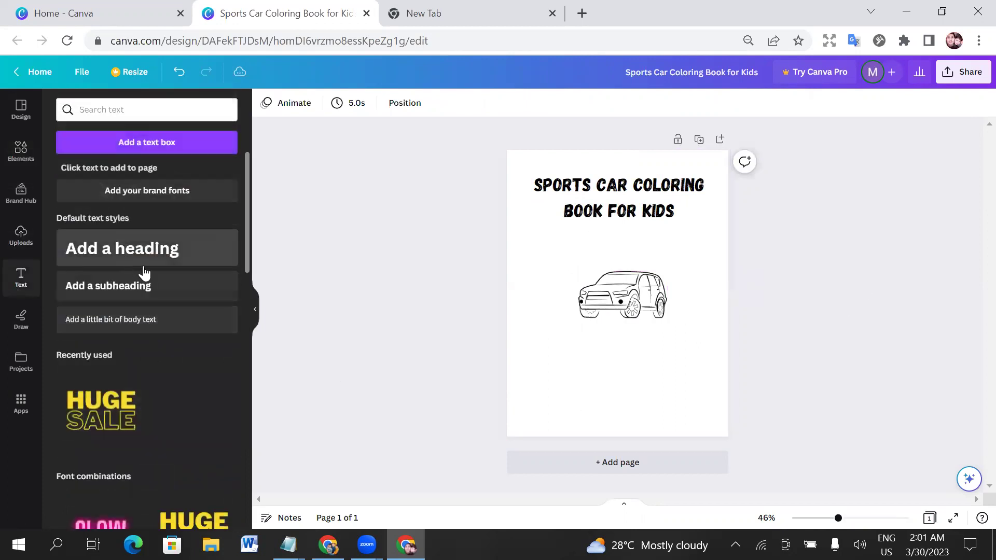
click(140, 293)
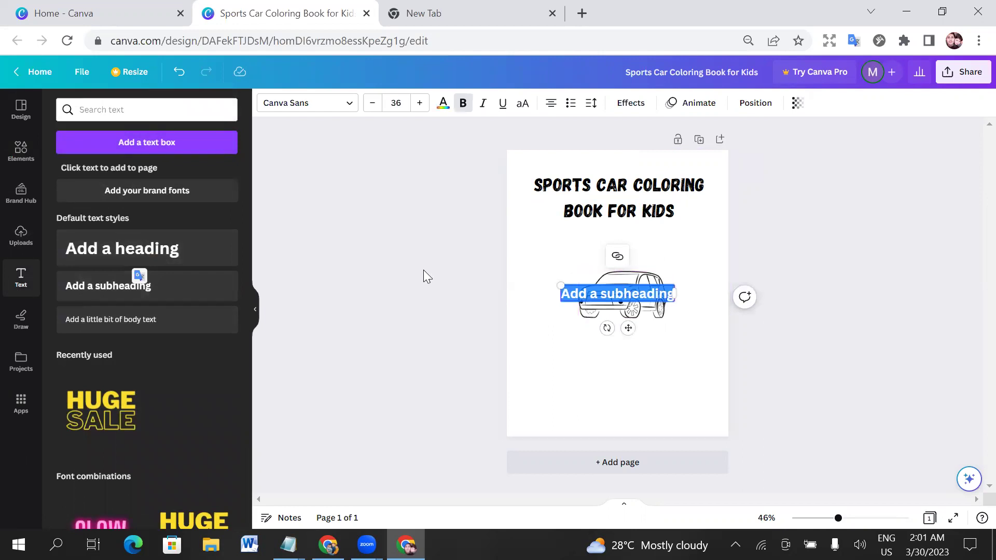
text(JK)
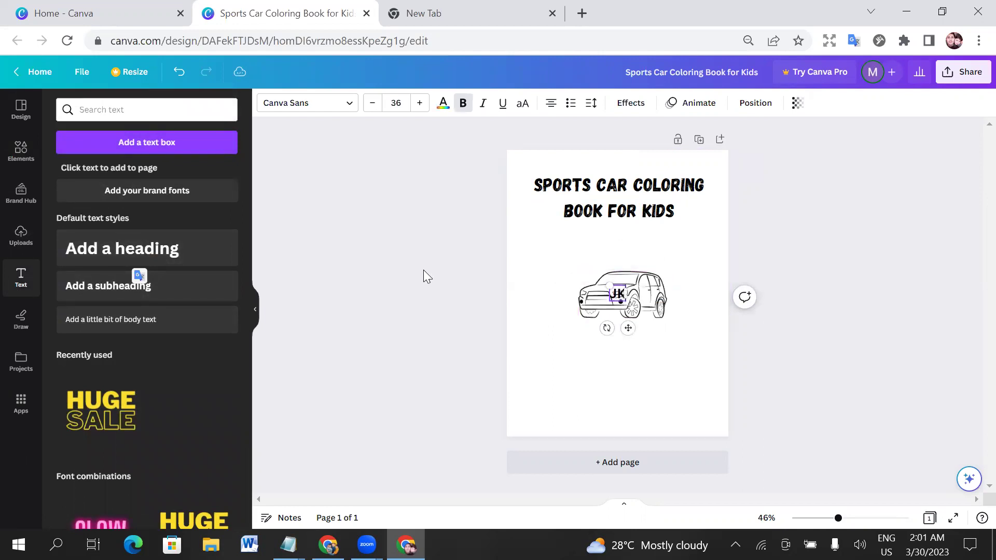
text( ROLING)
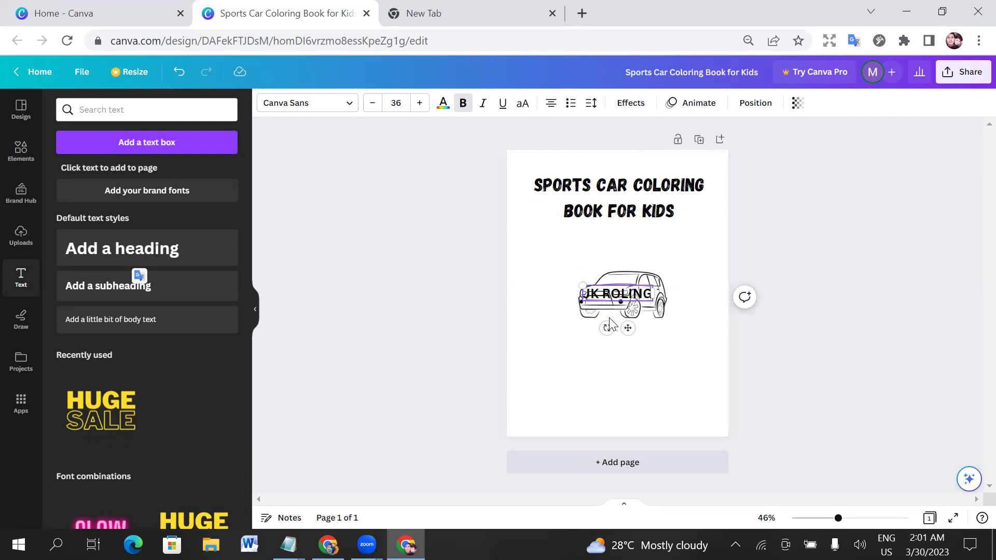
drag(626, 328, 622, 435)
click(885, 299)
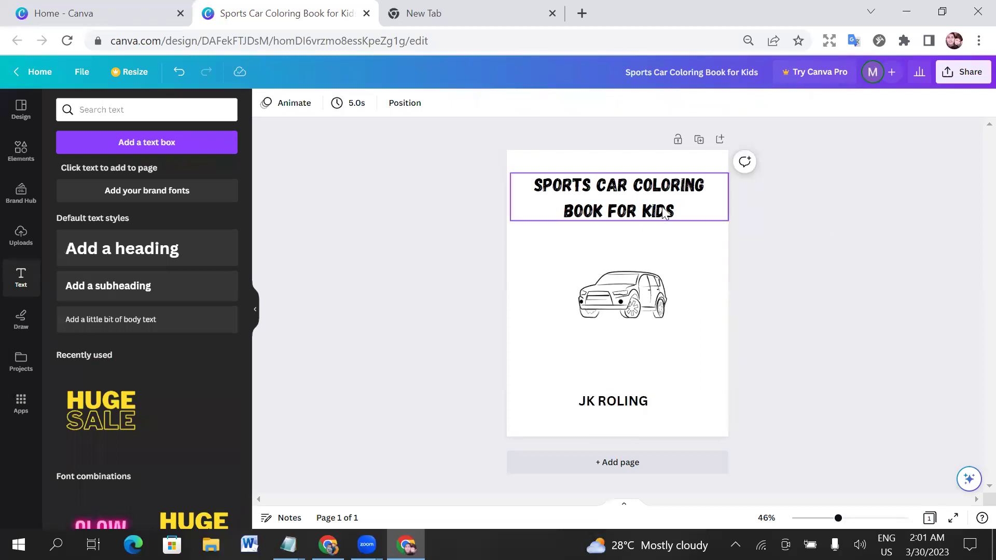
drag(636, 303, 632, 314)
click(929, 228)
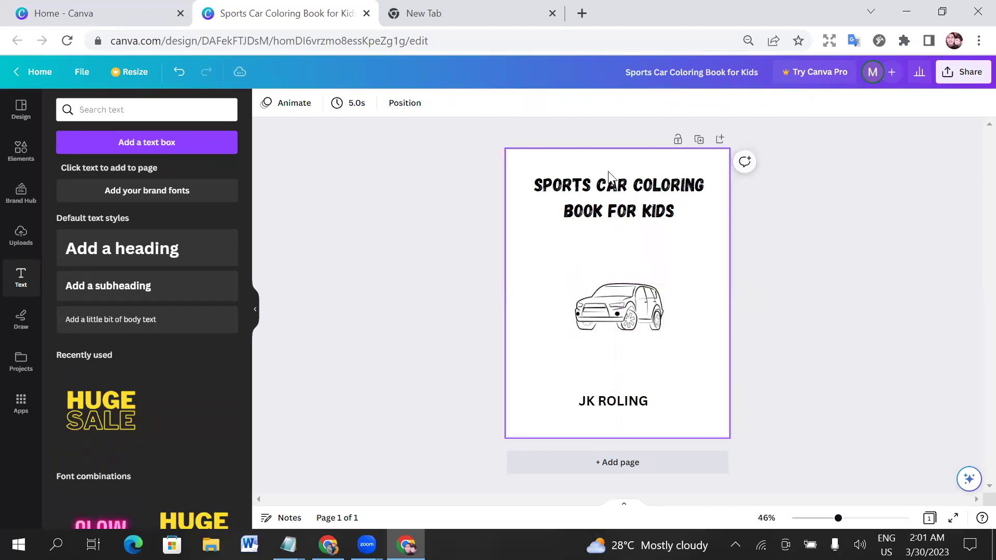
Apply the Hollow text effect to both lines of the "SPORTS CAR COLORING BOOK FOR KIDS" title
click(644, 184)
double_click(640, 181)
click(640, 207)
triple_click(677, 200)
click(683, 202)
key(shift+Left)
drag(675, 212, 534, 166)
click(625, 106)
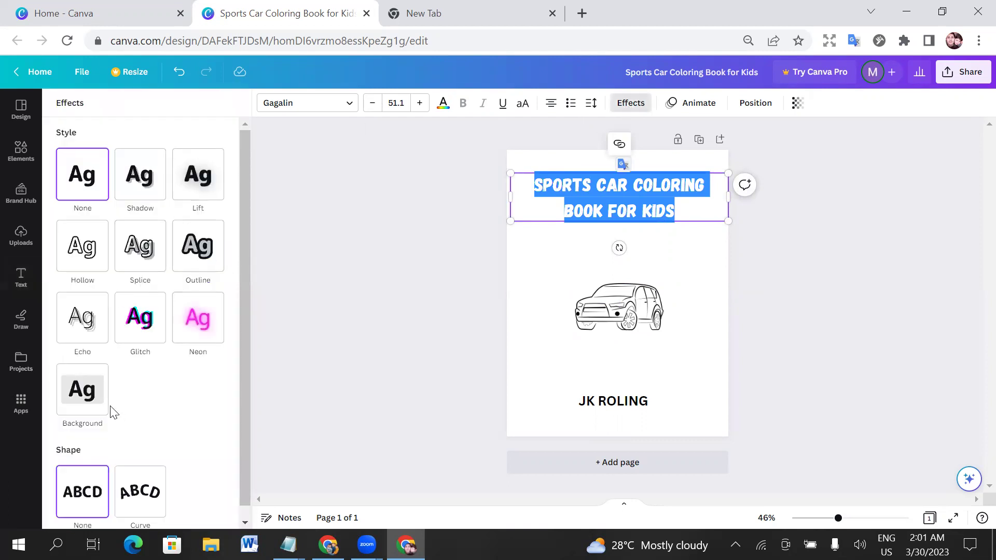
click(93, 251)
click(821, 228)
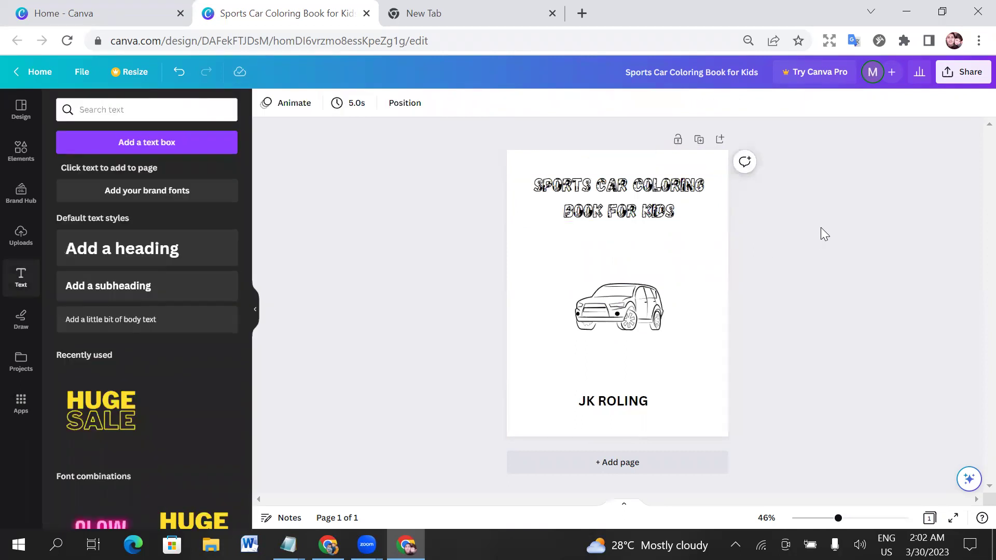
Add a blank second page, and reload the editor after trying to open a "Printable PDF - 50 C..." design from the saved projects
click(611, 463)
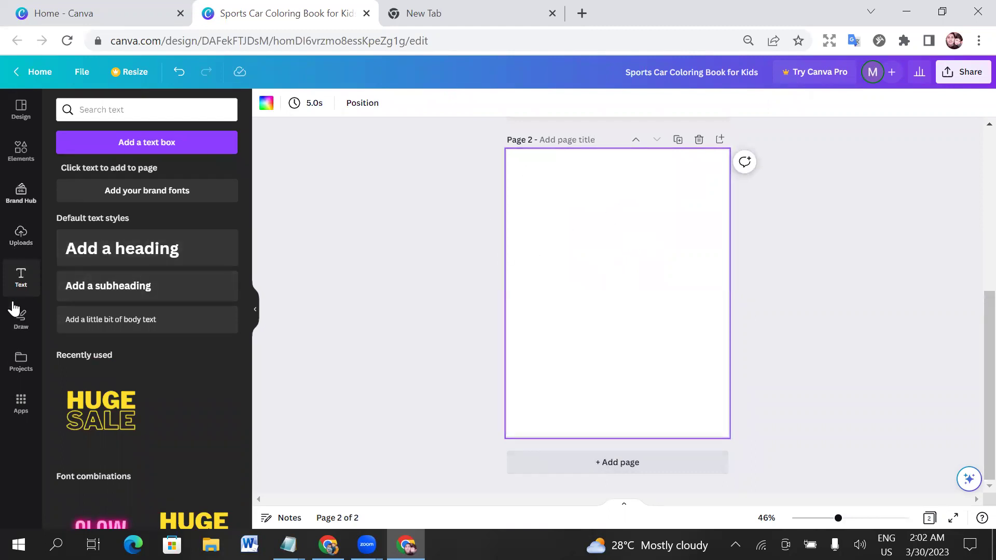
click(20, 363)
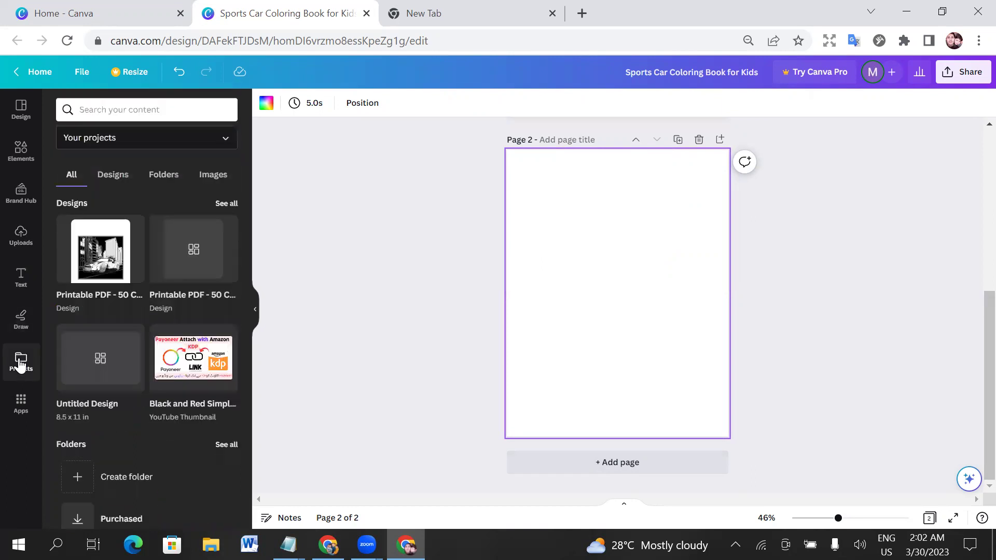
scroll(184, 393, down, 5)
scroll(181, 386, up, 5)
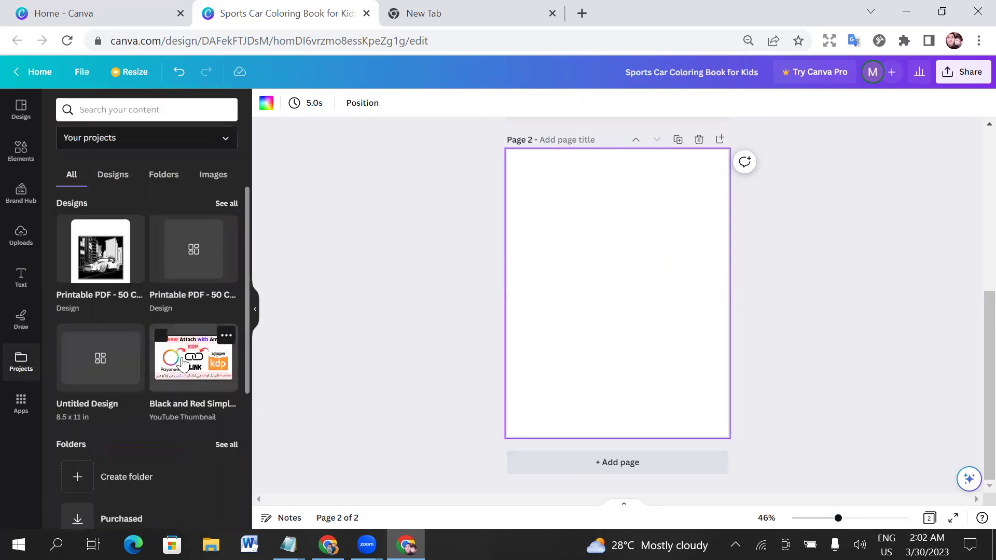
click(176, 251)
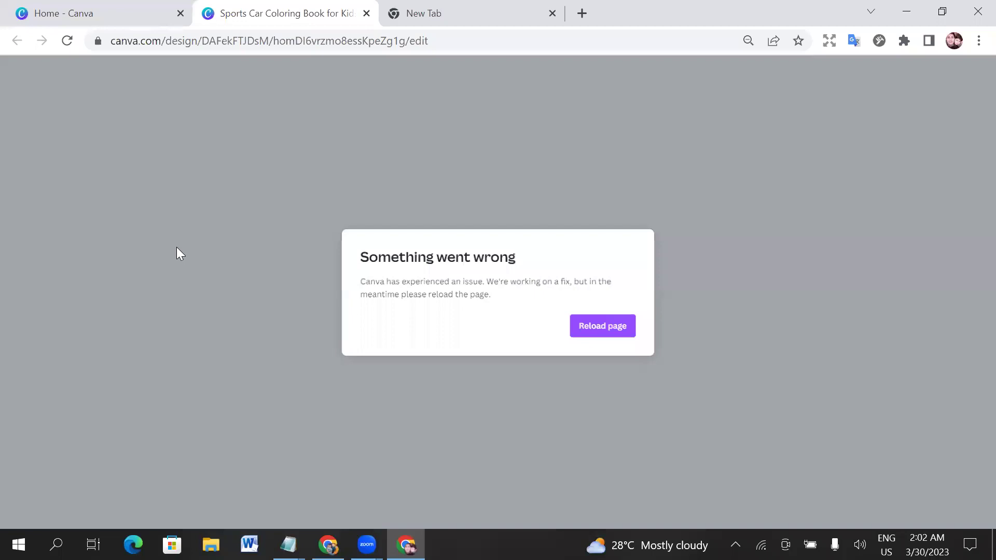
click(587, 326)
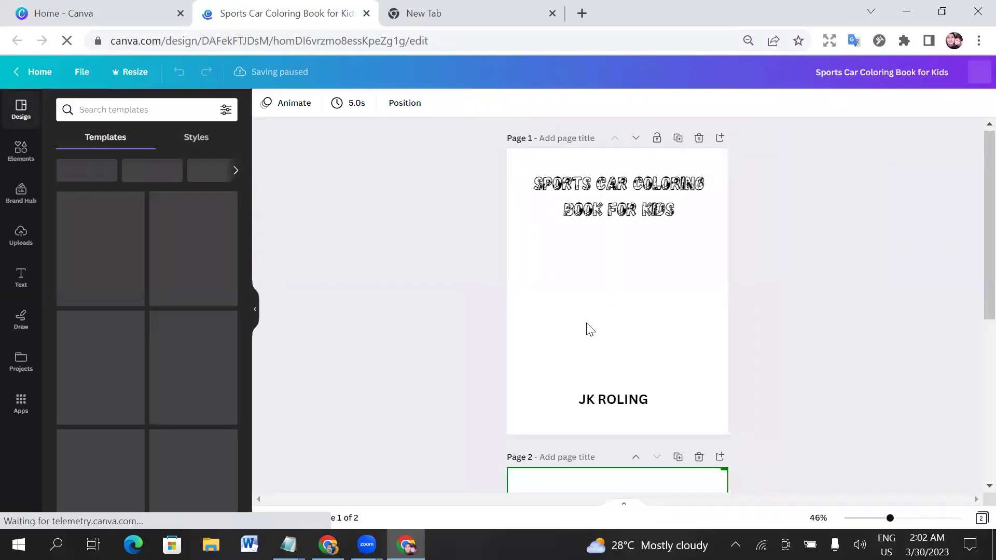
scroll(588, 328, down, 5)
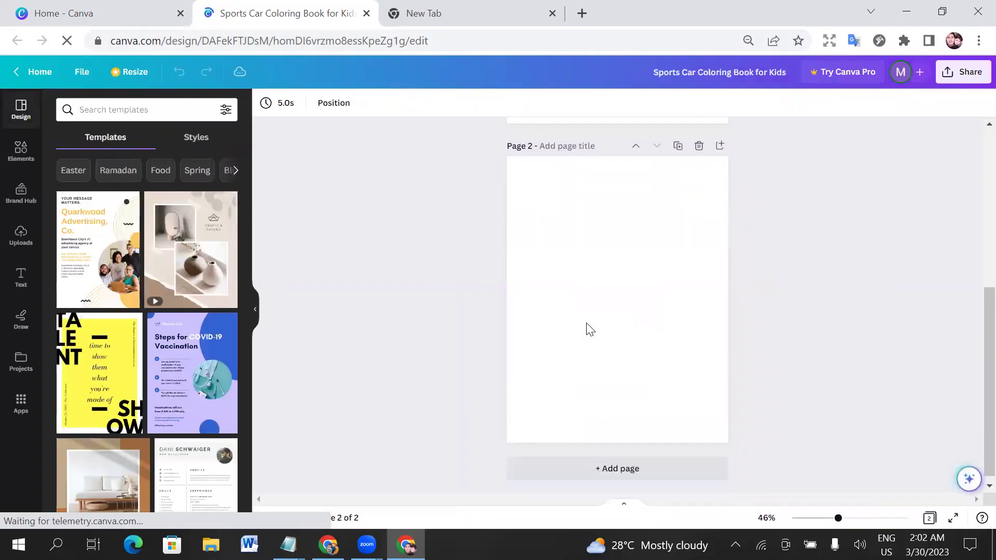
Open the "Sports Car Coloring Book for Kids" design from the saved projects and try to apply both of its pages
click(20, 360)
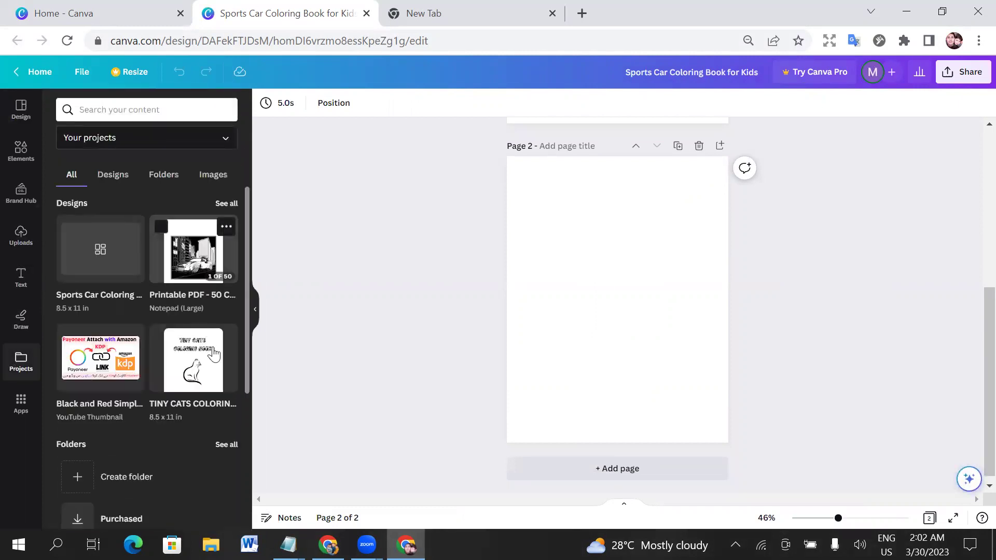
click(100, 262)
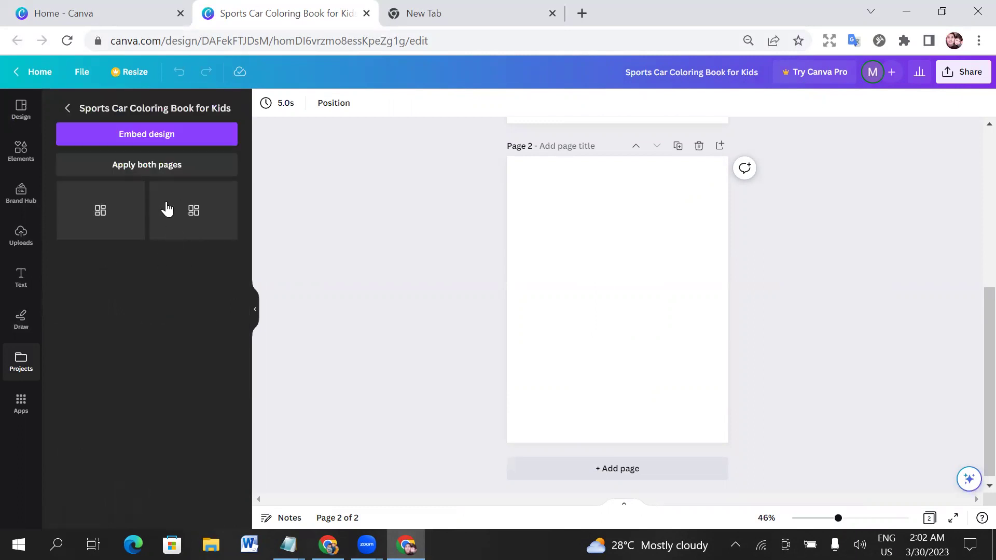
click(146, 164)
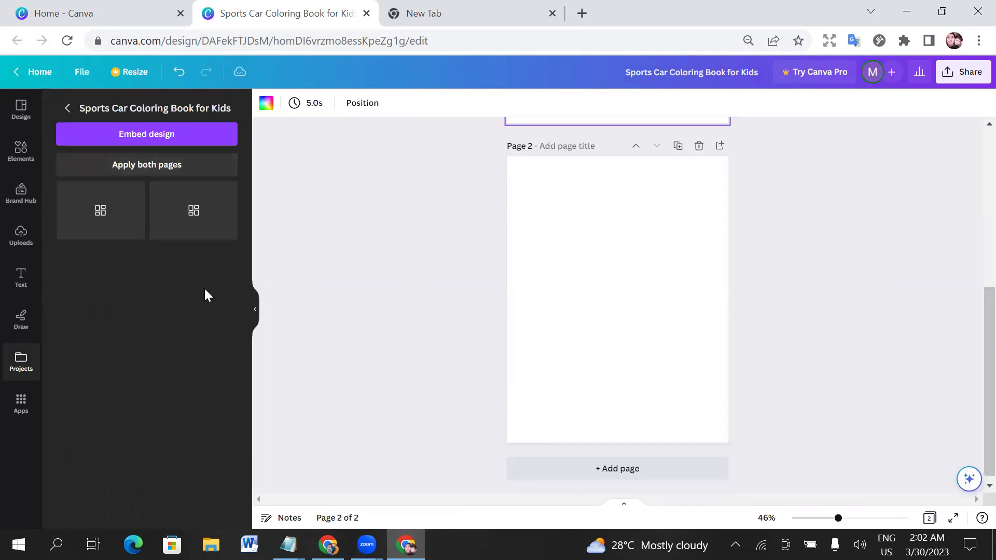
click(112, 223)
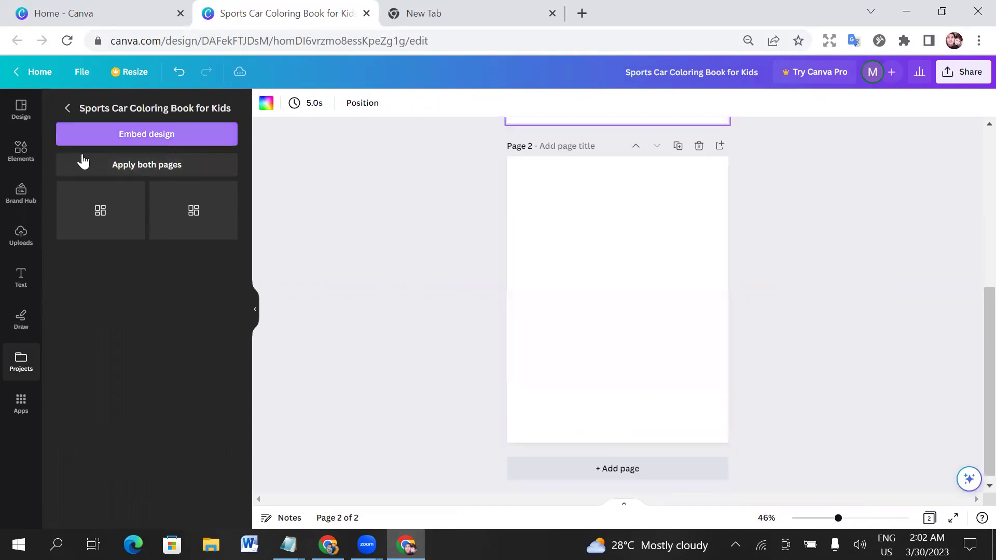
Open the "Sports Car Coloring Book for Kids" project for editing in a separate tab, and return to the original design tab
click(21, 358)
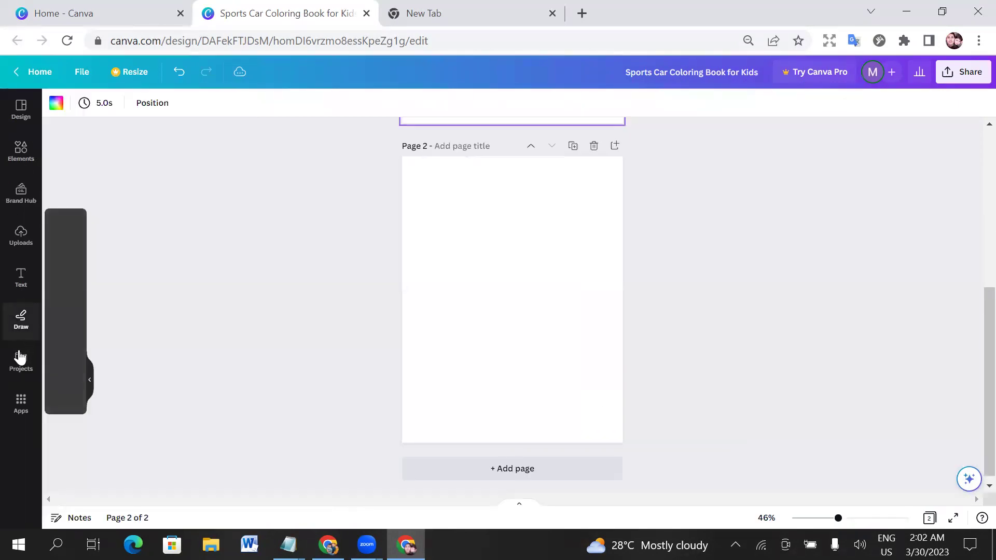
click(21, 362)
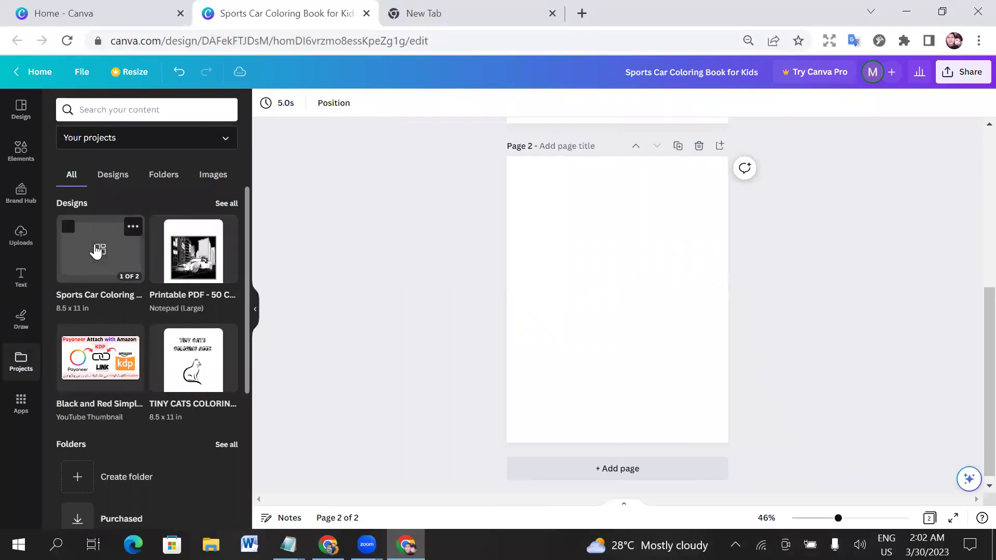
scroll(177, 290, down, 5)
scroll(184, 293, up, 5)
mouse_move(97, 265)
mouse_down()
mouse_move(95, 301)
mouse_move(98, 265)
mouse_up()
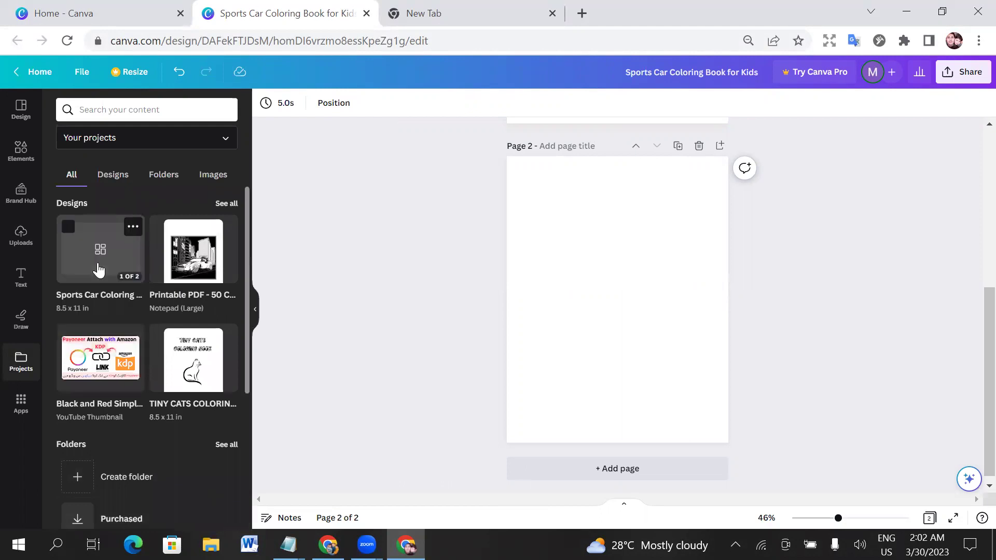
click(133, 227)
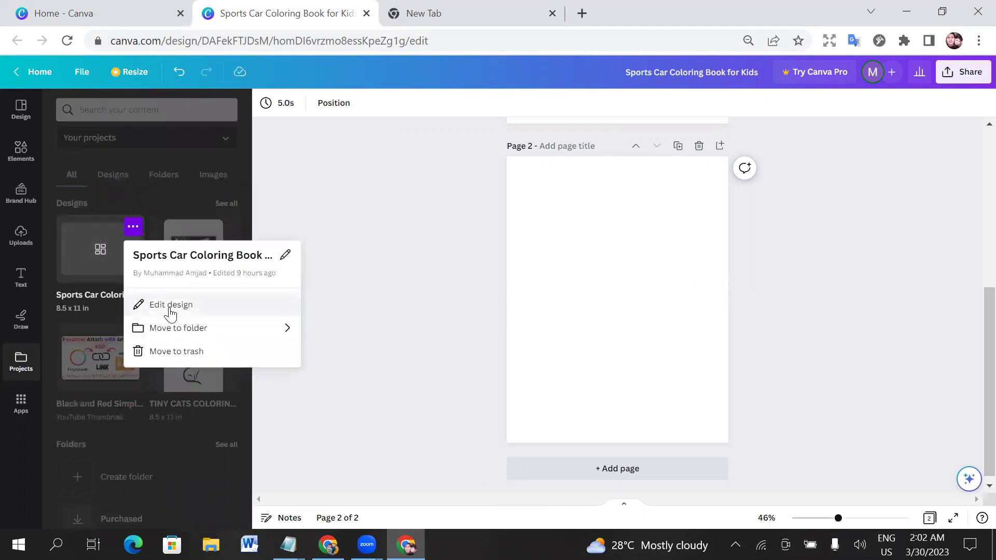
click(165, 310)
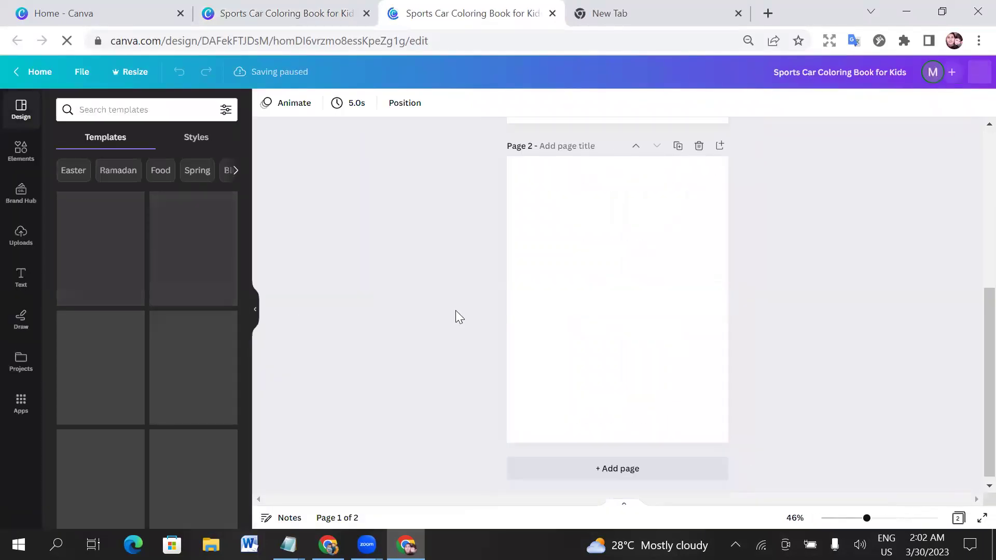
click(284, 13)
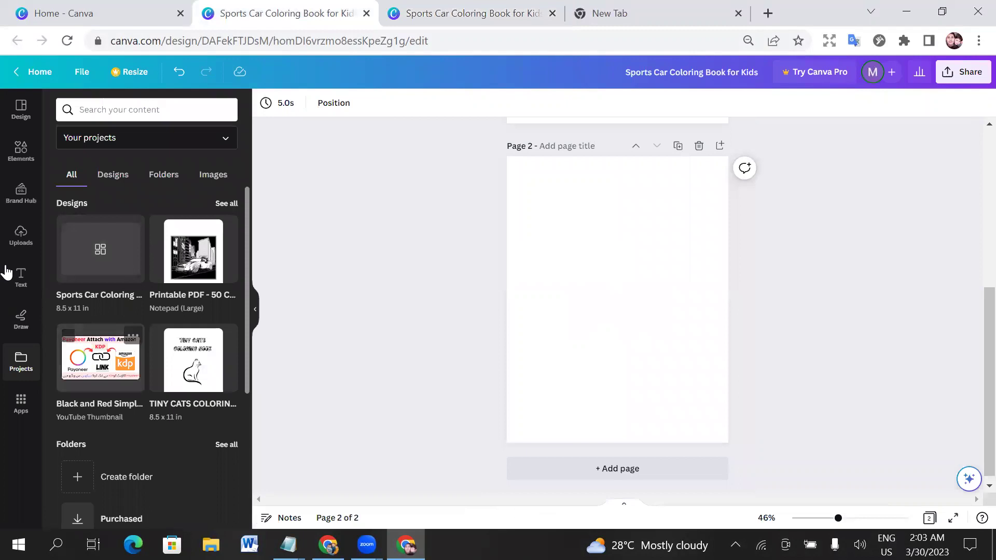
click(18, 250)
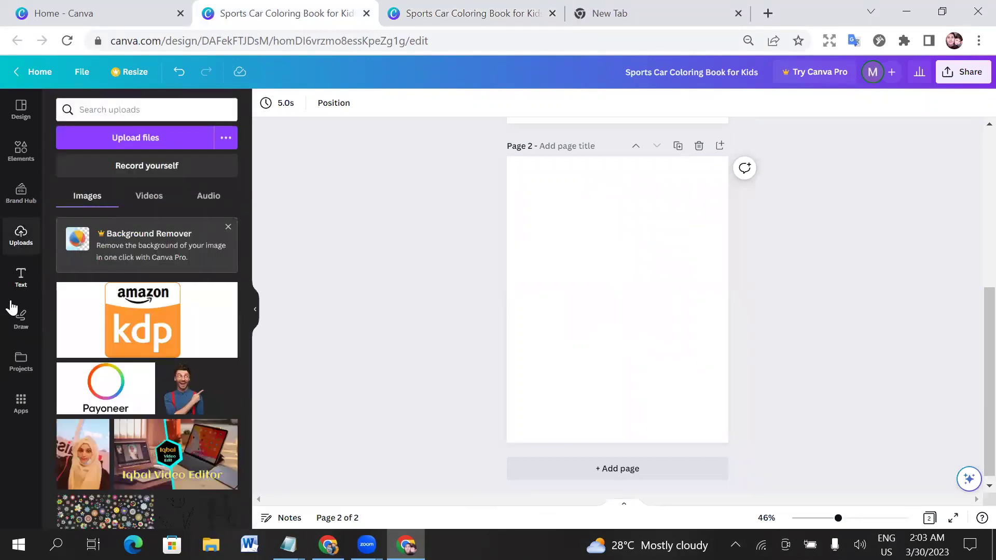
click(22, 369)
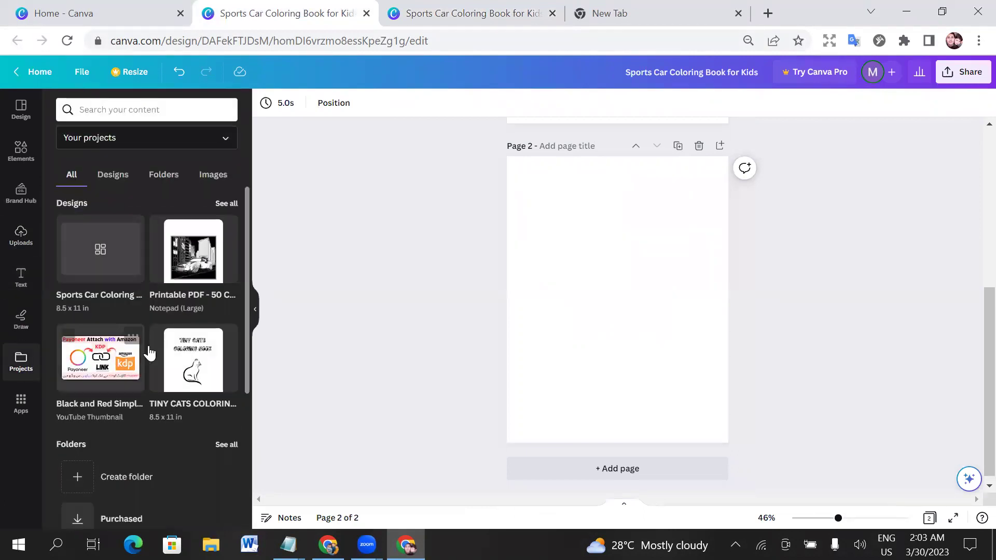
scroll(111, 255, down, 5)
scroll(104, 249, up, 5)
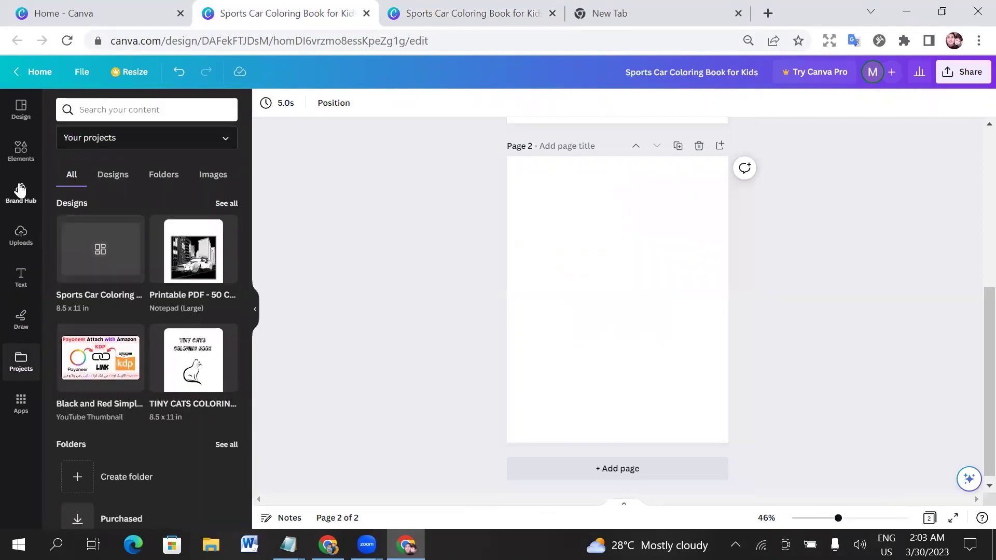
Upload the "Printable PDF - 50 Cars" PDF from the Downloads folder
click(21, 236)
scroll(121, 330, down, 5)
scroll(120, 330, up, 5)
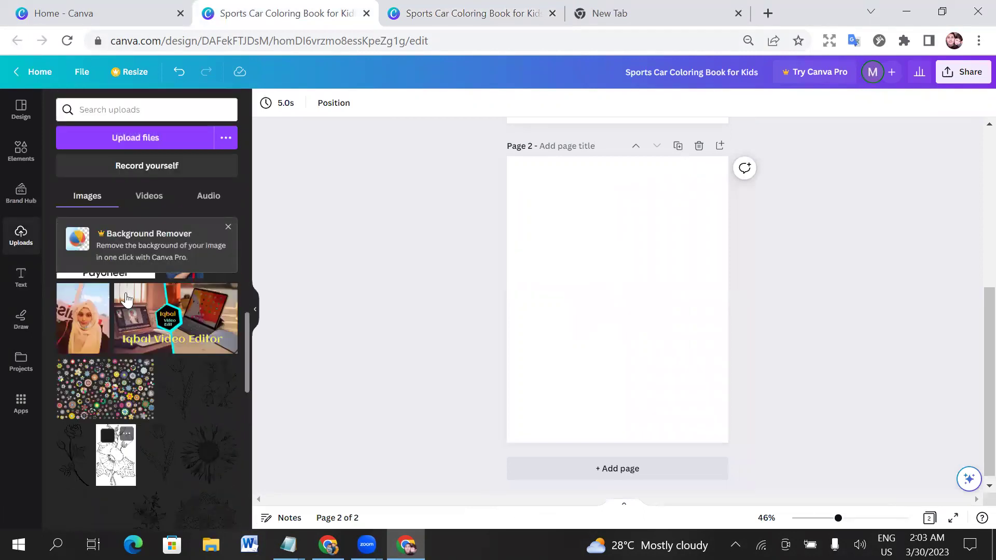
click(139, 139)
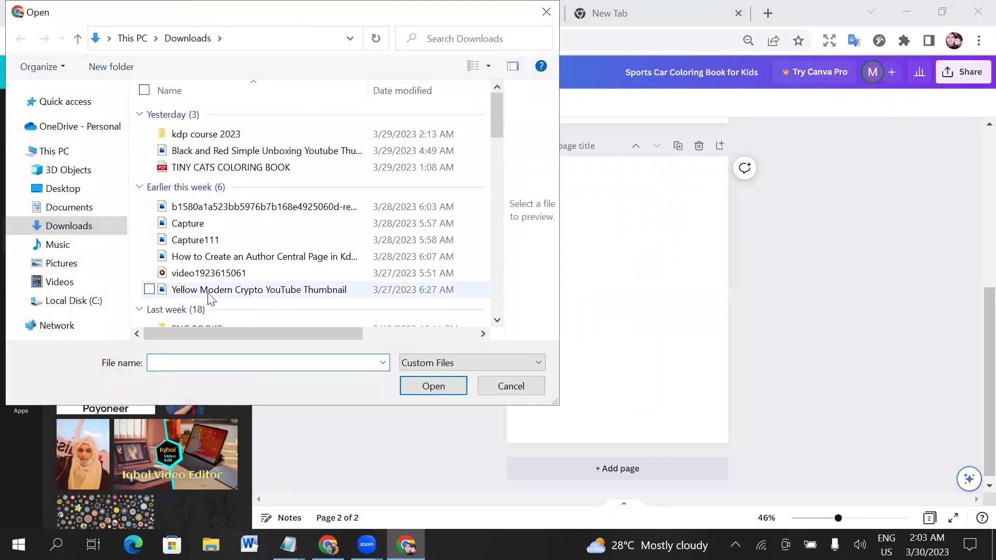
scroll(208, 290, down, 10)
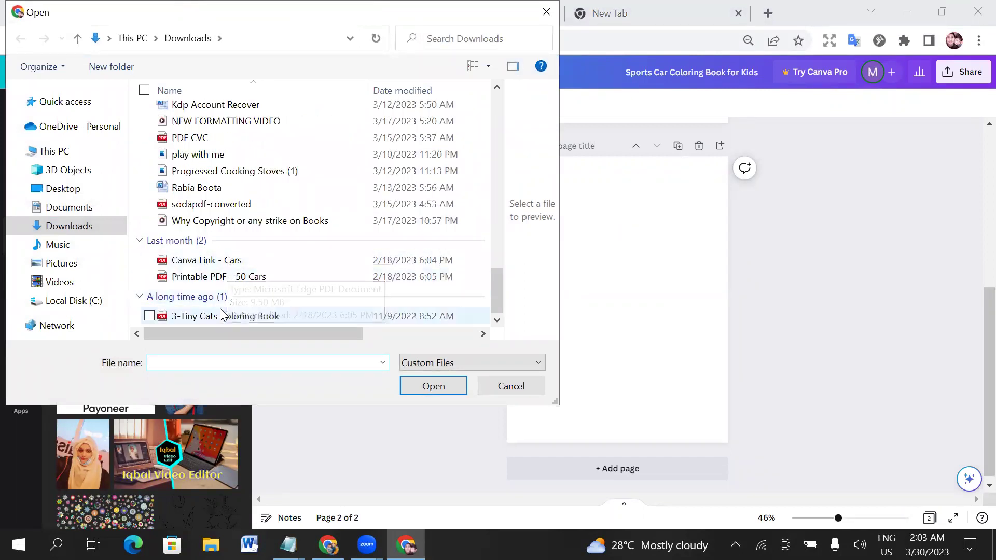
click(226, 277)
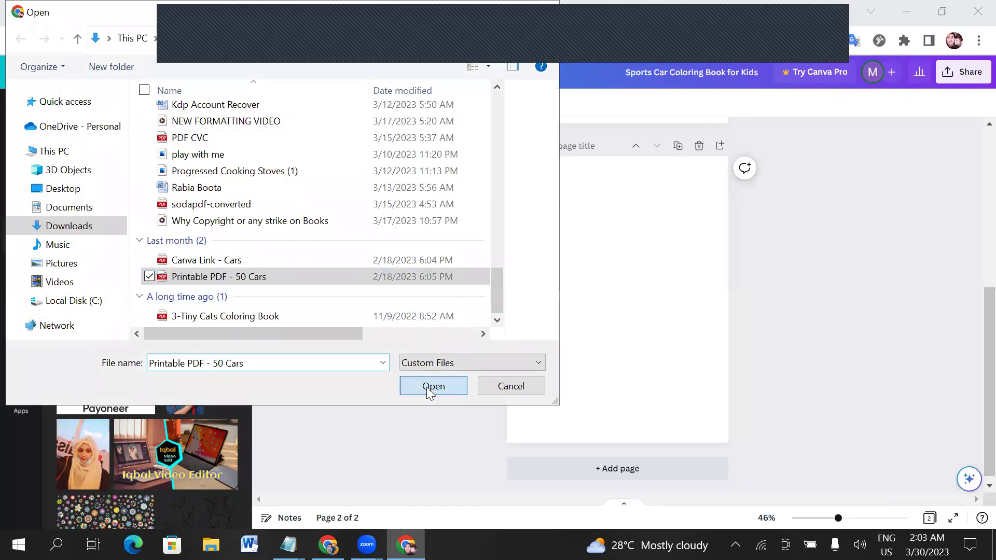
click(433, 387)
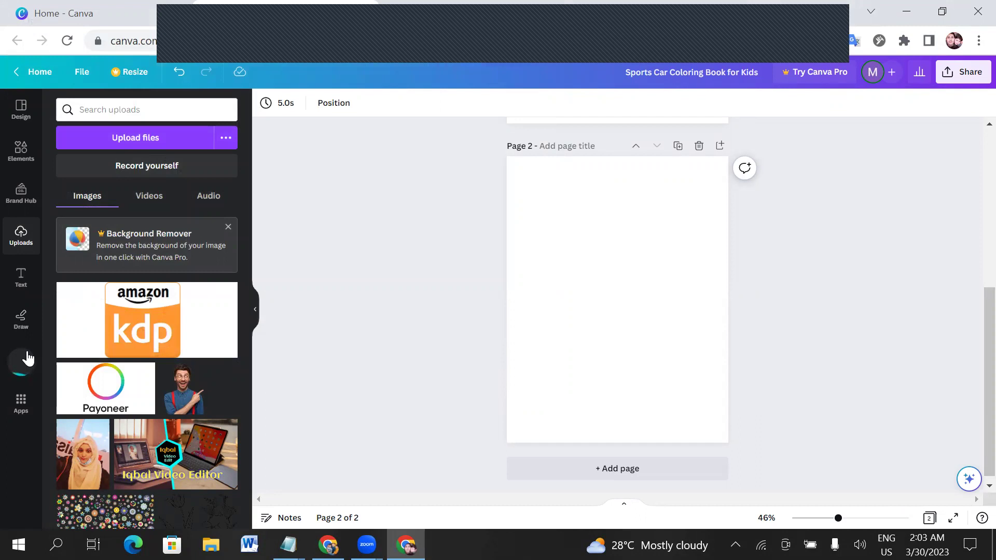
scroll(522, 238, up, 5)
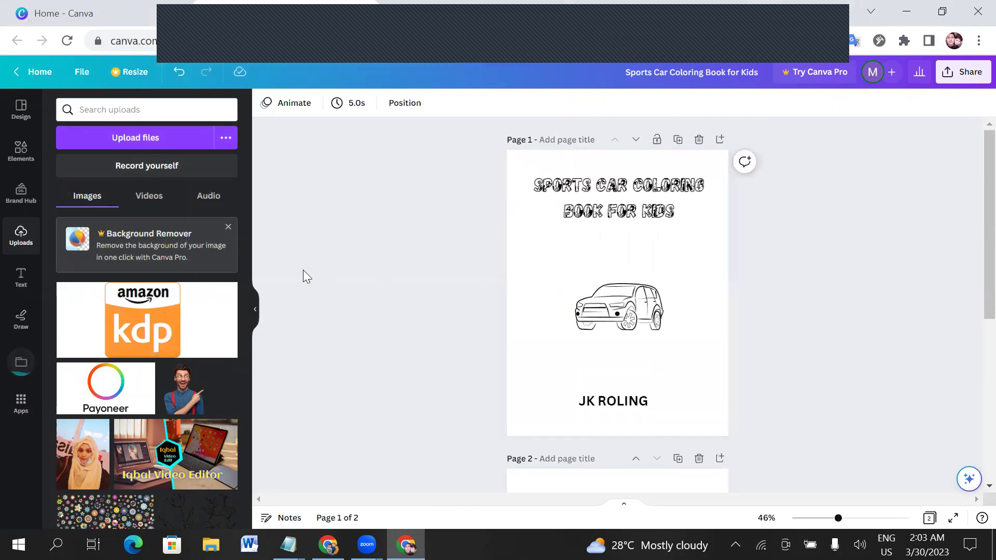
scroll(302, 275, down, 5)
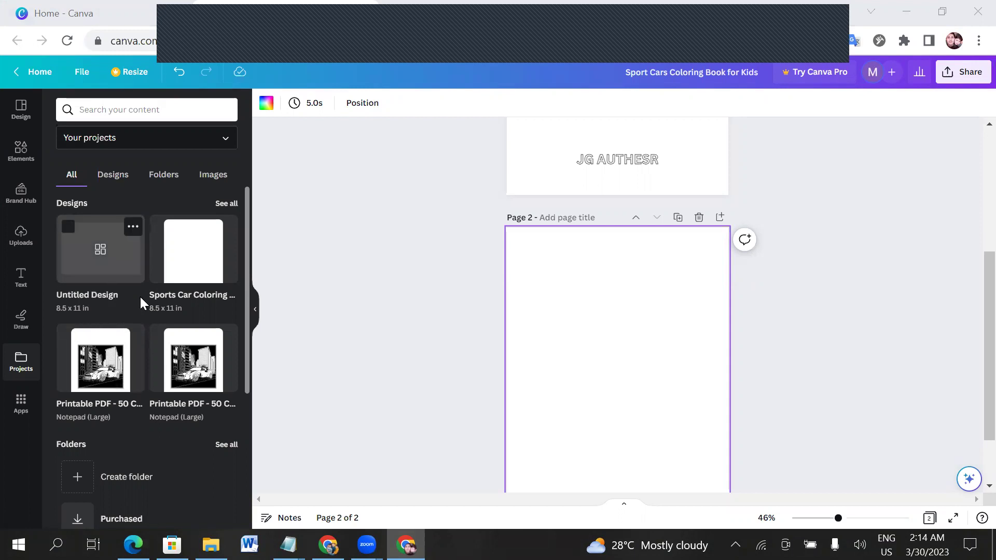
Open the "Printable PDF - 50 Cars" design from the saved projects and apply its light line-art page of a sports car between palm trees to page 2
click(100, 367)
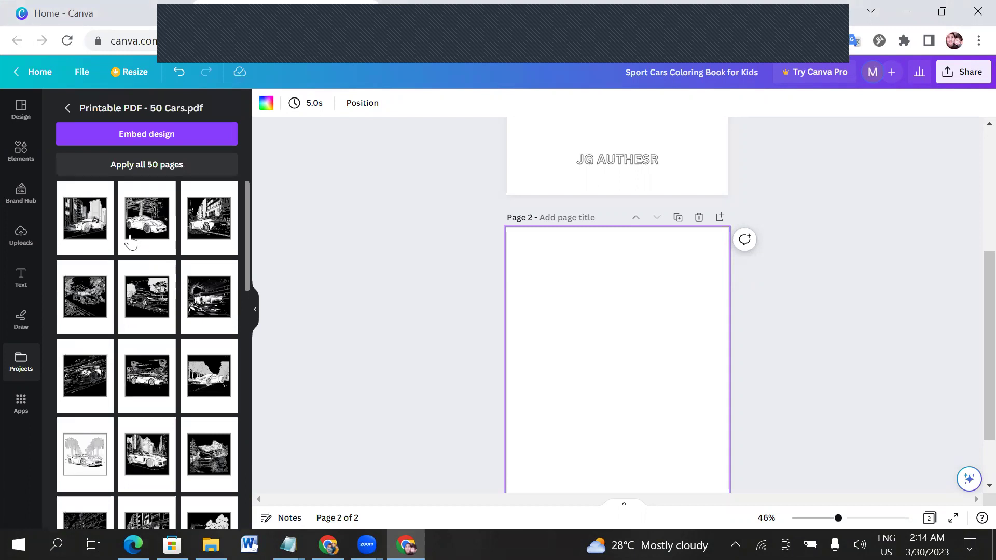
scroll(166, 271, down, 3)
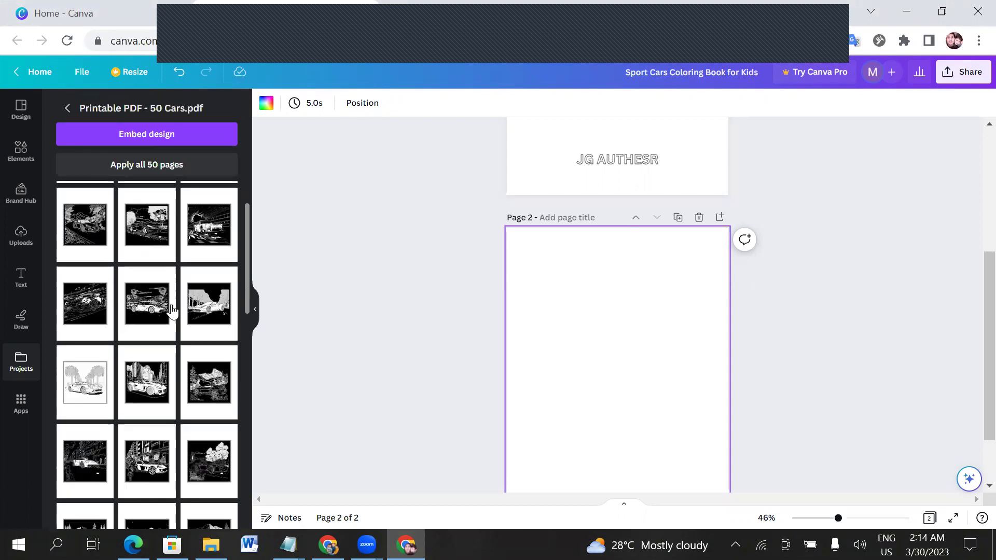
scroll(133, 365, down, 5)
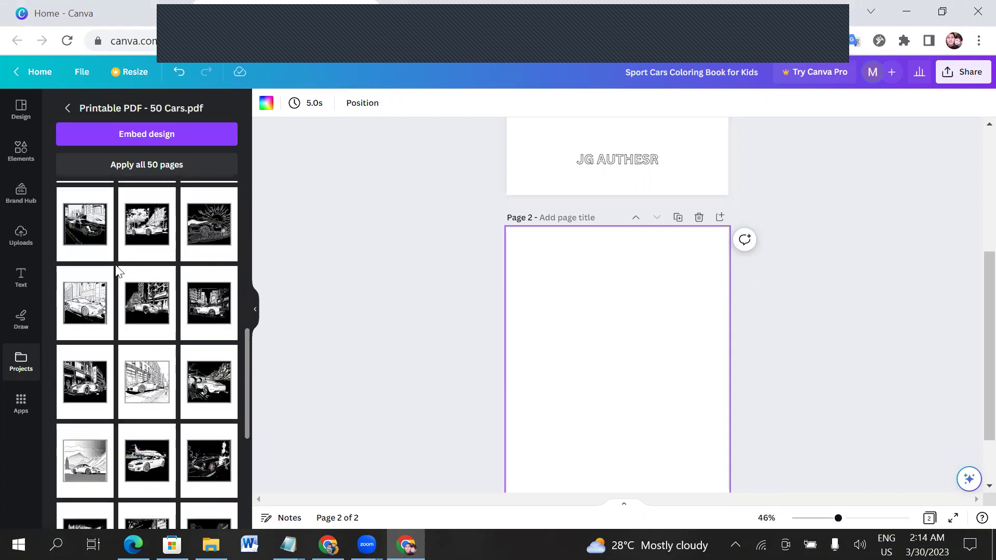
scroll(156, 296, up, 3)
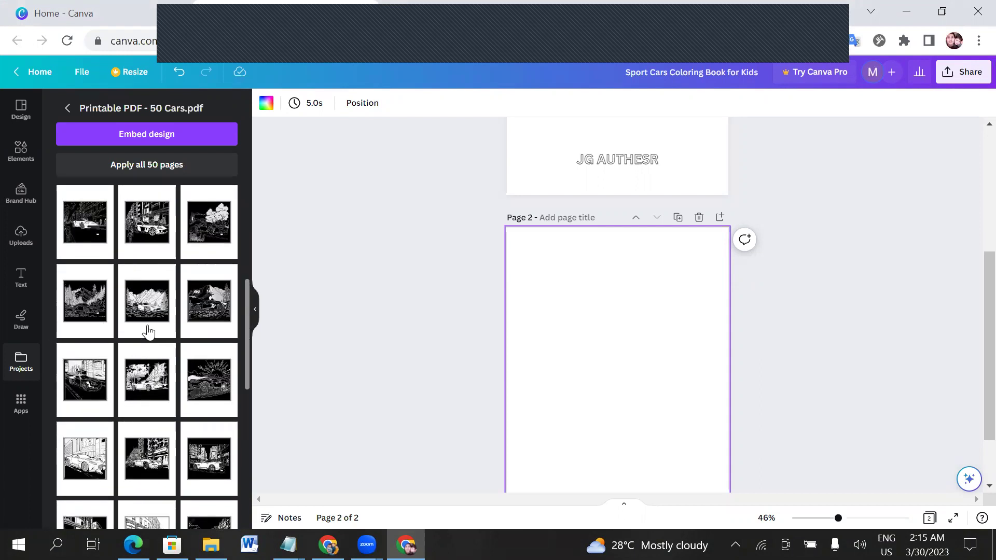
scroll(148, 332, up, 4)
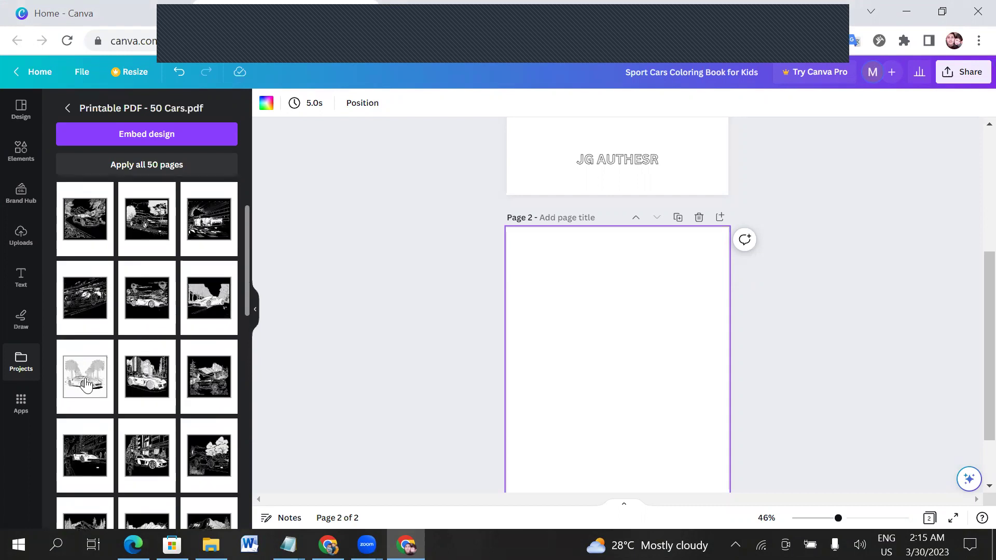
click(86, 385)
scroll(770, 354, down, 2)
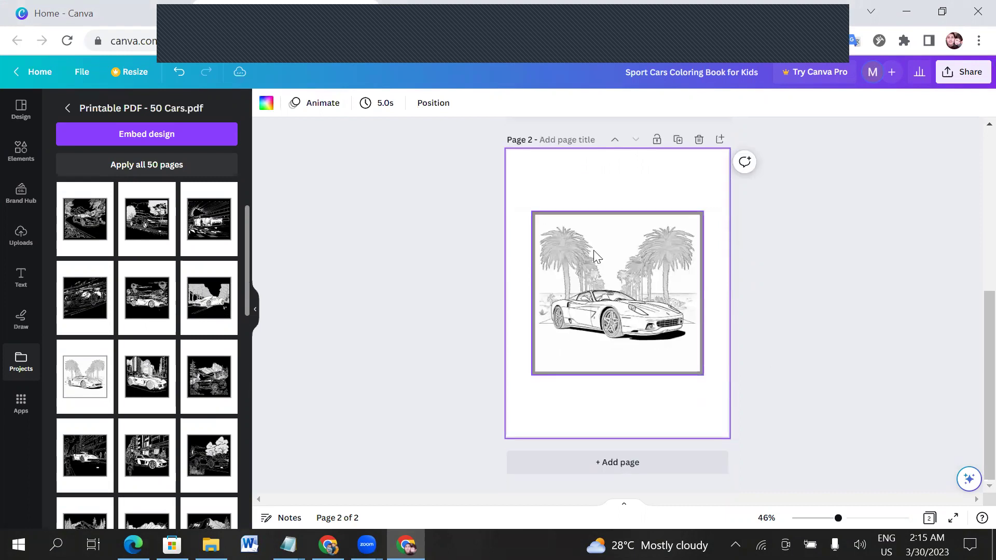
Remove the gray frame around the palm-tree car picture on page 2 and enlarge the picture to the full page width
click(636, 222)
drag(636, 222, 713, 258)
click(602, 281)
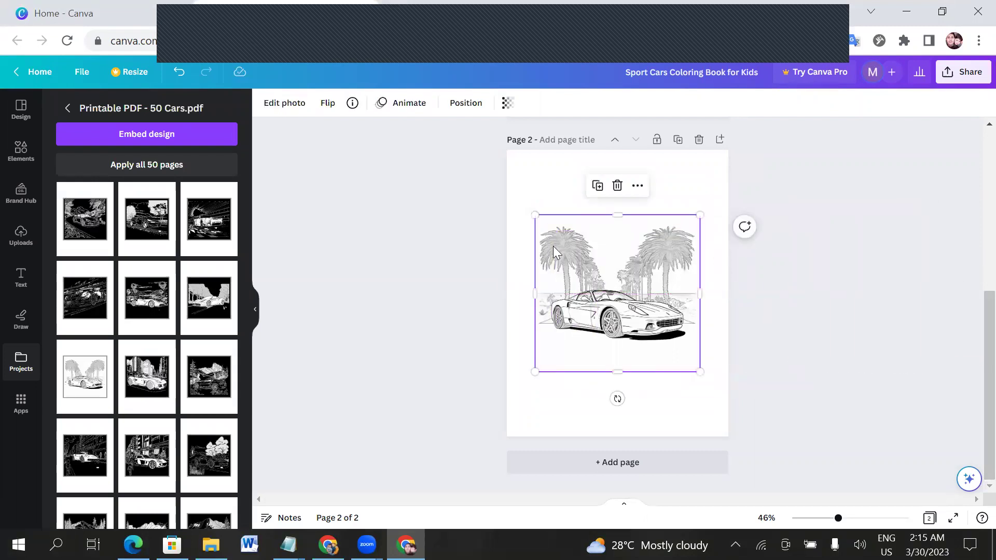
drag(529, 213, 497, 187)
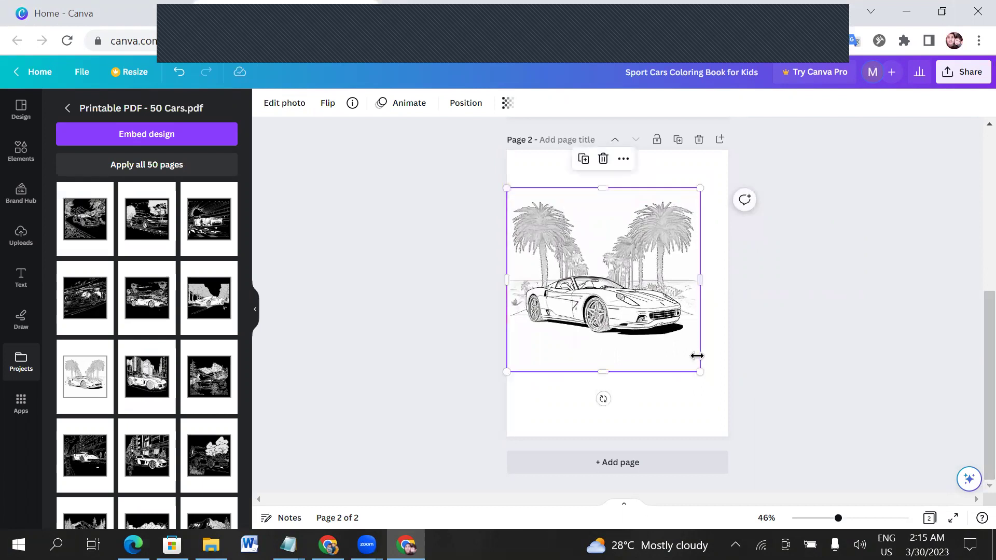
drag(699, 371, 723, 393)
click(844, 270)
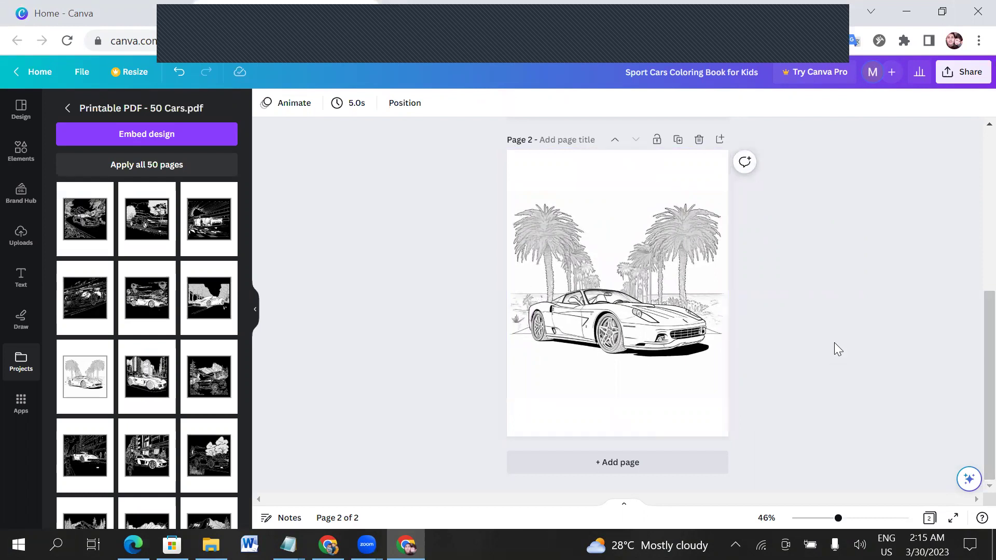
Add page 3 and apply the light line-art page of a sports car on a city street with a pedestrian
click(660, 461)
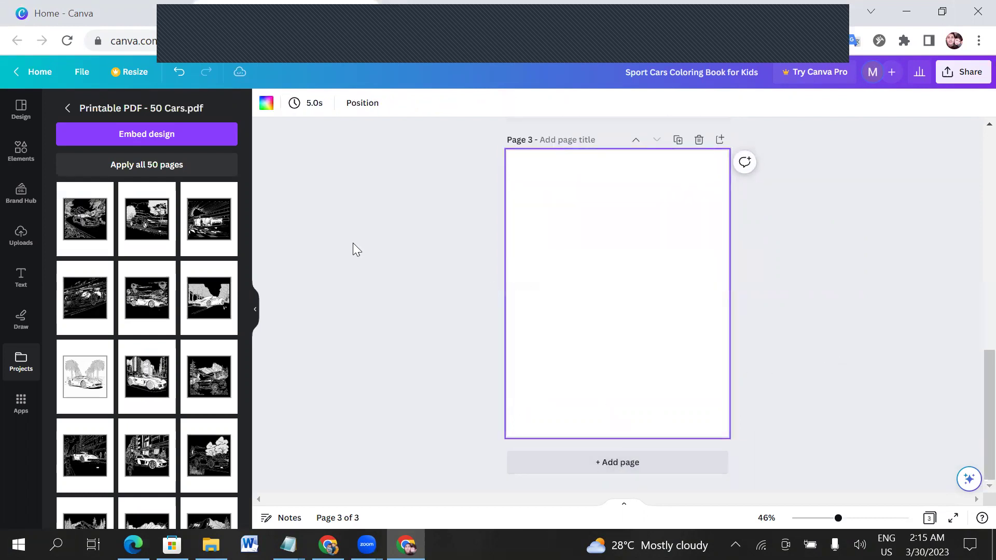
scroll(204, 338, down, 6)
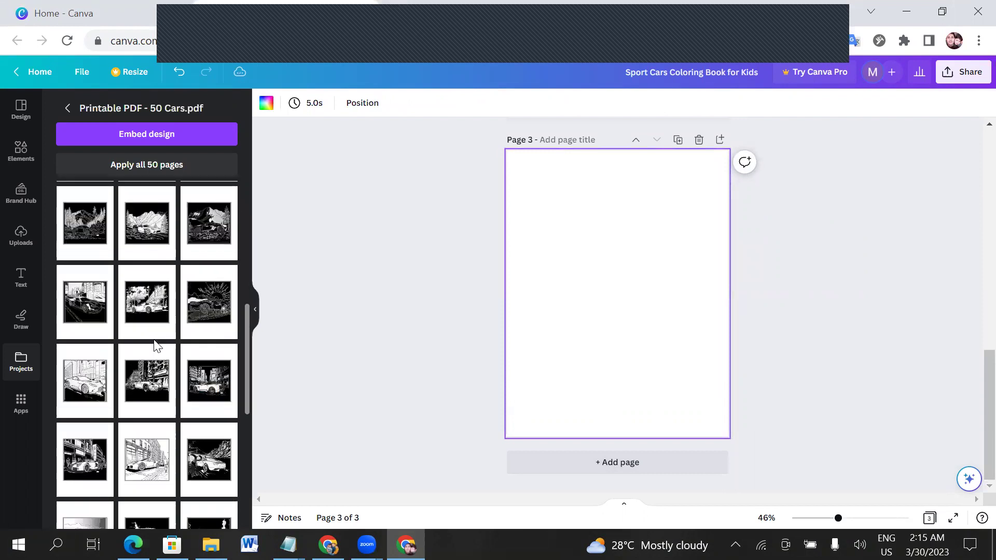
scroll(95, 375, down, 3)
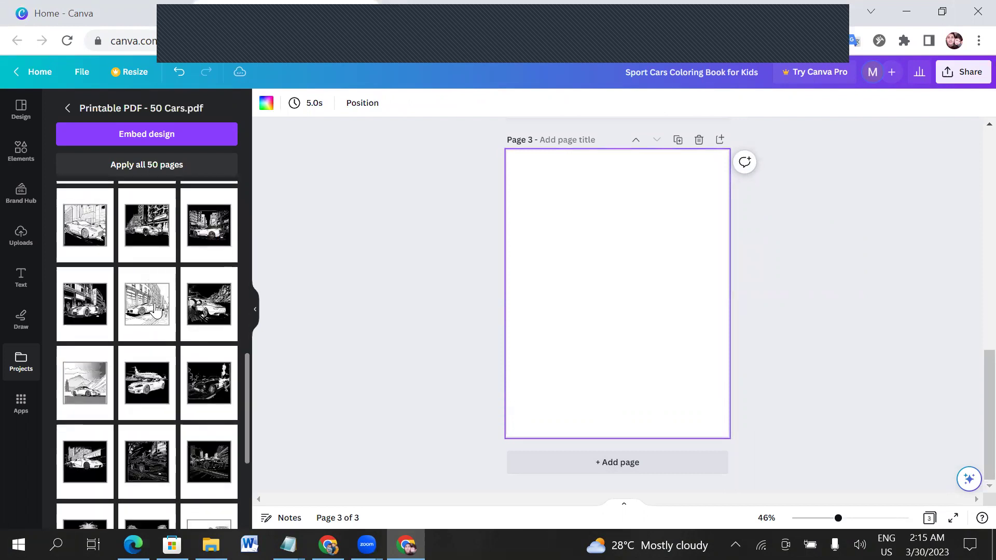
click(155, 309)
Remove the frame around the city-street car picture on page 3 and enlarge the picture to the full page width
drag(617, 293, 564, 295)
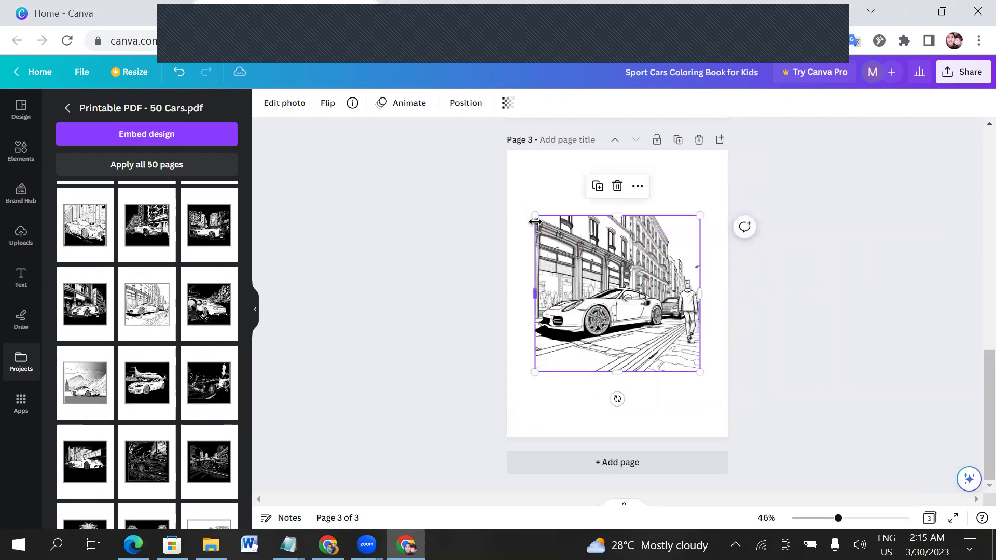
drag(535, 214, 509, 190)
drag(707, 377, 731, 395)
click(826, 322)
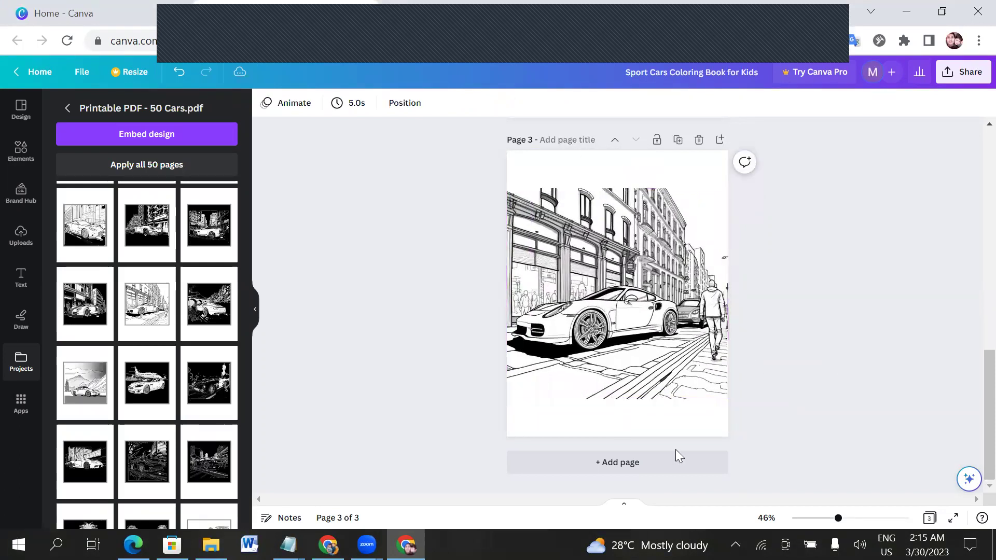
Add page 4 and apply the light line-art page showing a sports car side-on in front of palm trees
click(617, 465)
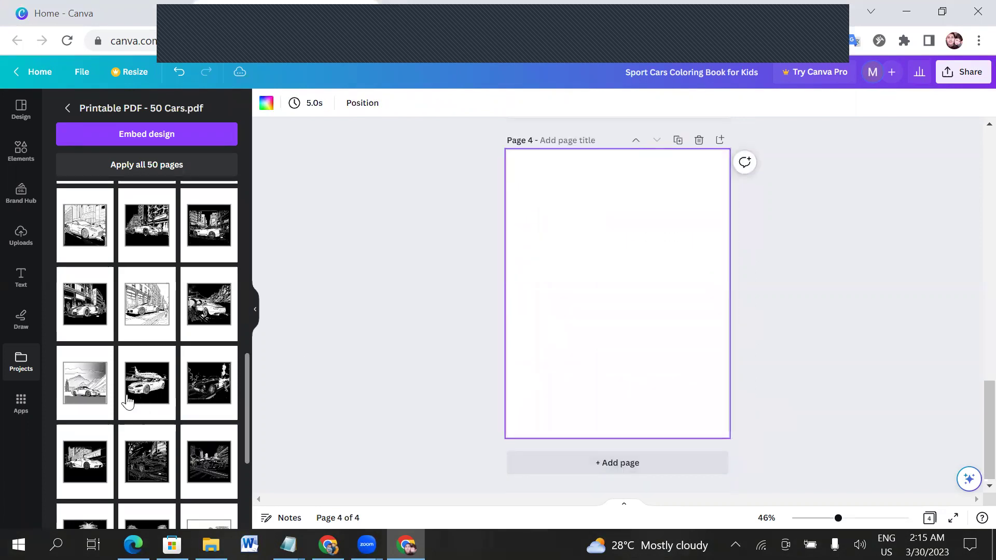
scroll(124, 428, down, 3)
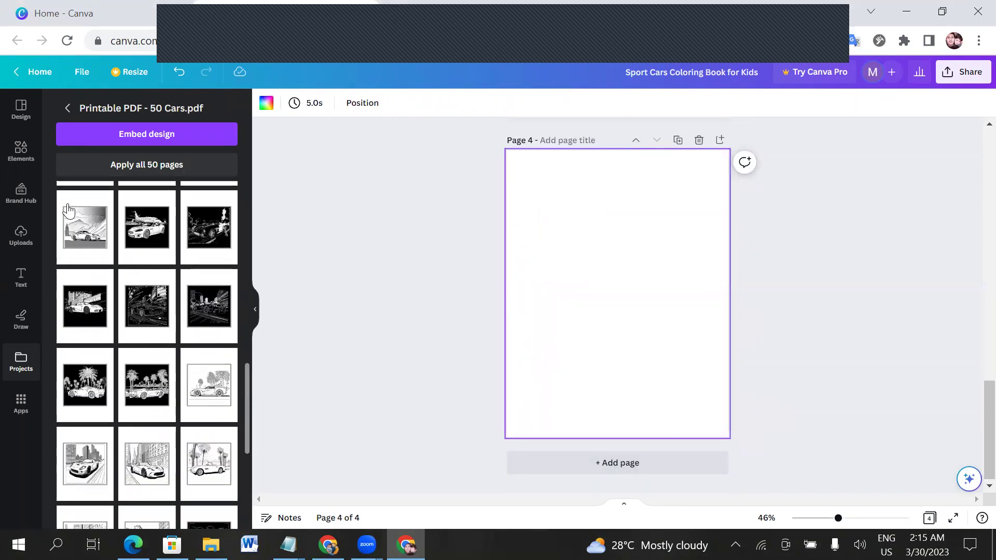
click(209, 391)
Remove the frame around the side-view car picture on page 4 and enlarge the picture to the full page width
drag(612, 321, 905, 363)
click(602, 302)
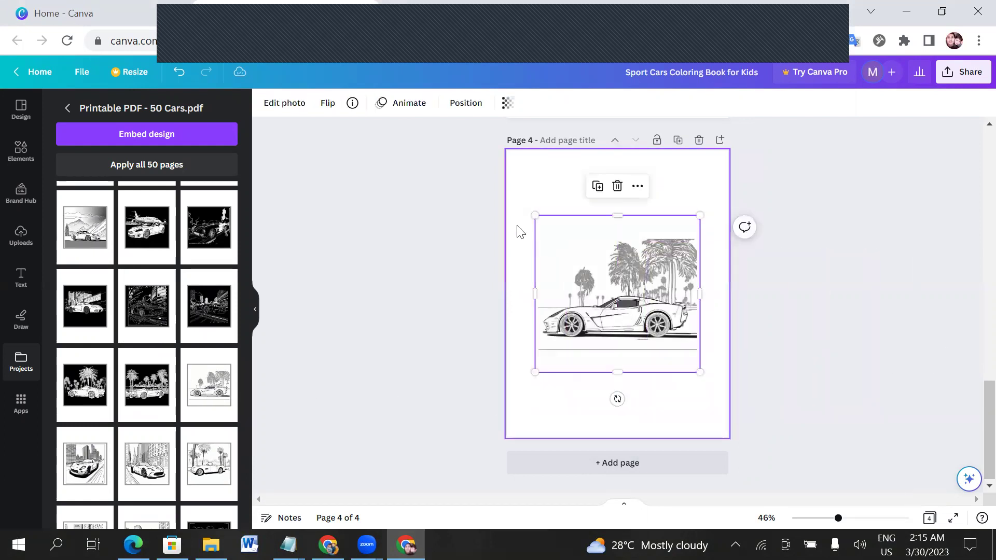
drag(535, 214, 508, 190)
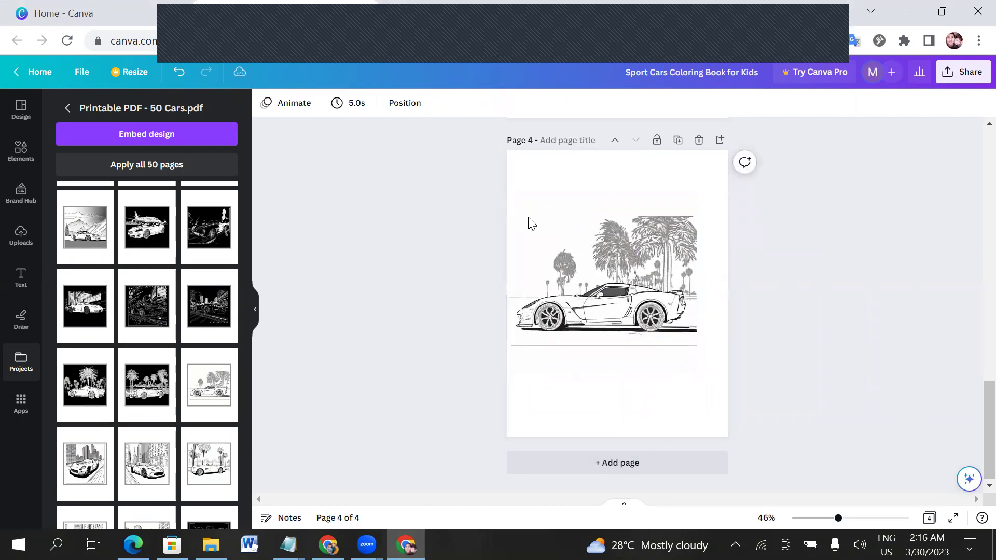
click(685, 347)
drag(701, 372, 724, 397)
drag(724, 398, 724, 398)
click(767, 360)
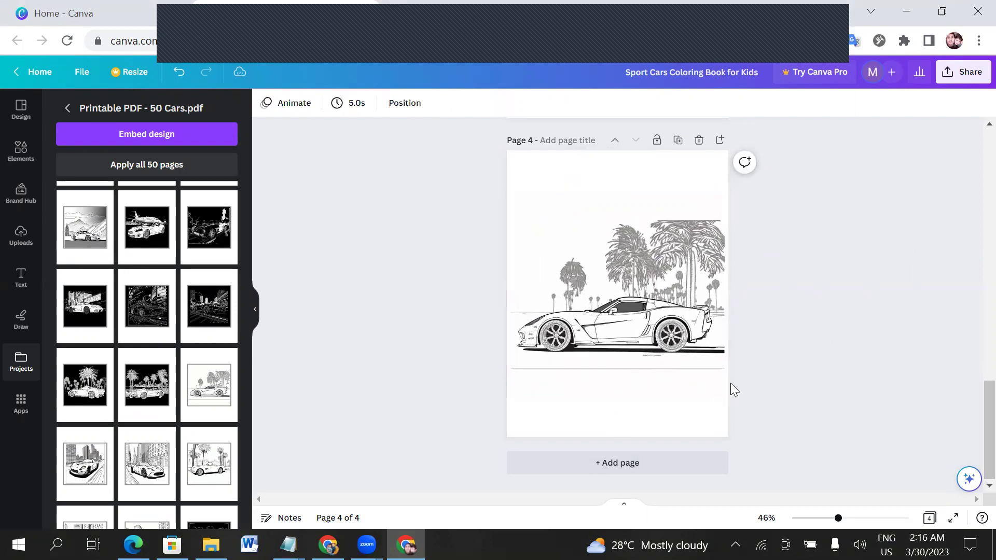
click(642, 337)
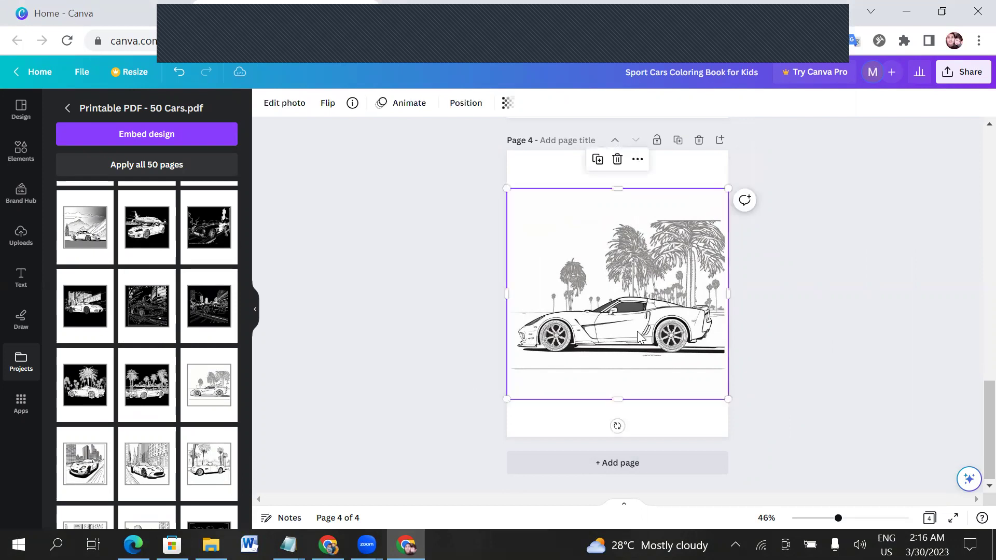
click(826, 301)
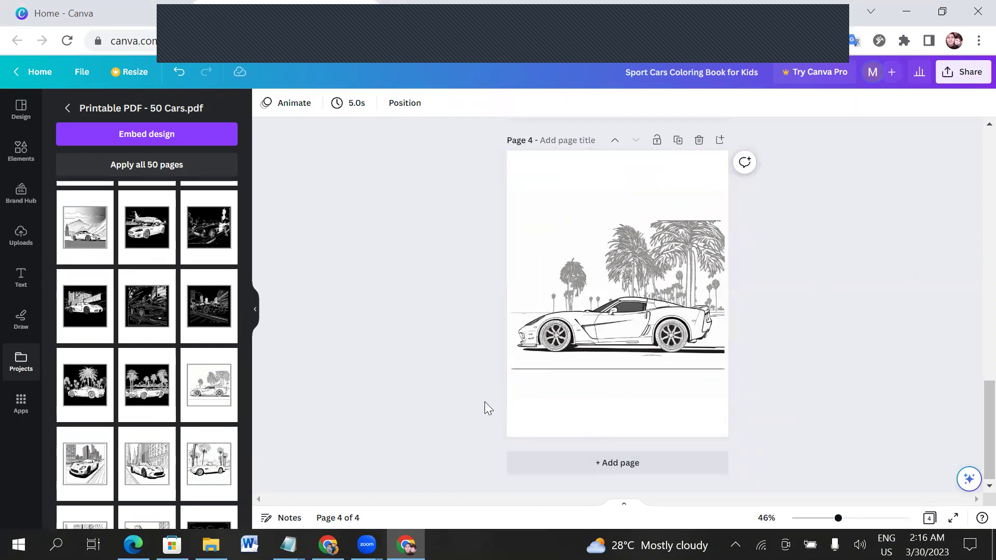
Add page 5 and apply the line-art page of a sports car on a road before a city skyline
click(622, 461)
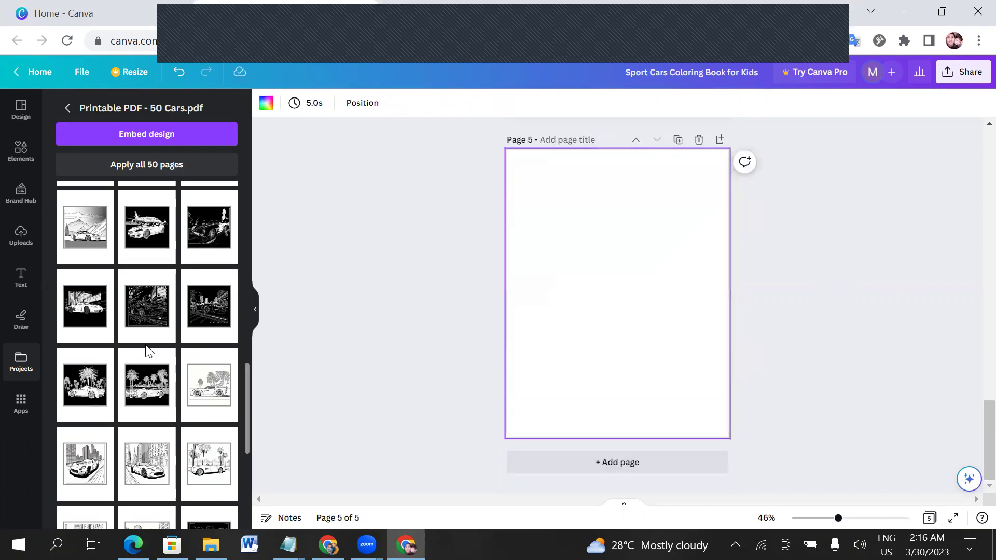
scroll(156, 384, down, 2)
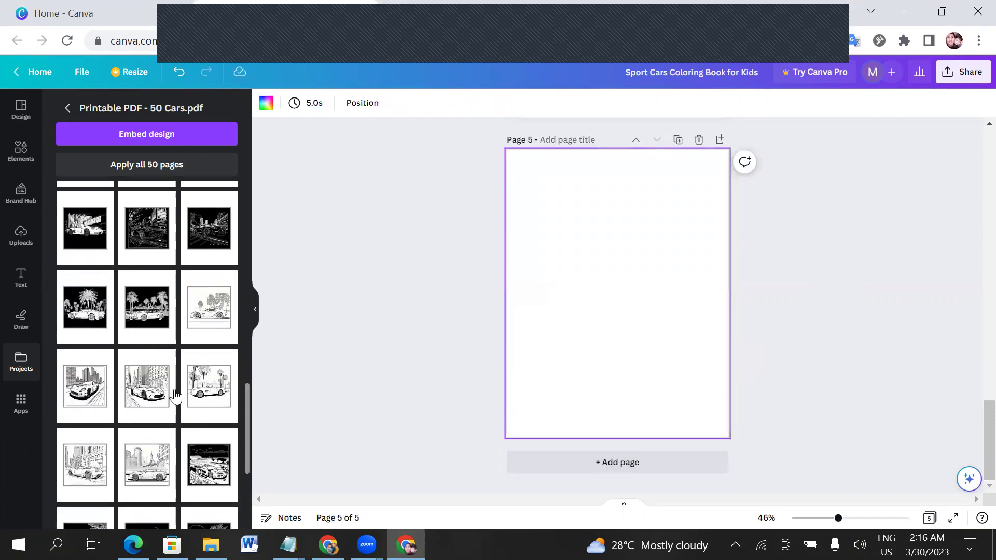
click(85, 388)
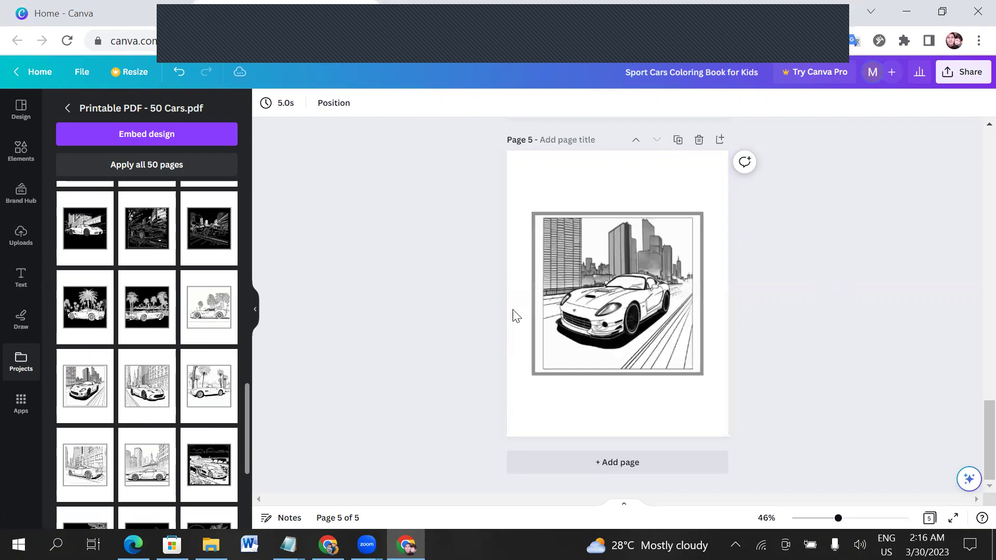
Remove the frame around the city-skyline car picture on page 5 and enlarge the picture to the full page width
click(571, 257)
drag(872, 453, 700, 290)
click(615, 284)
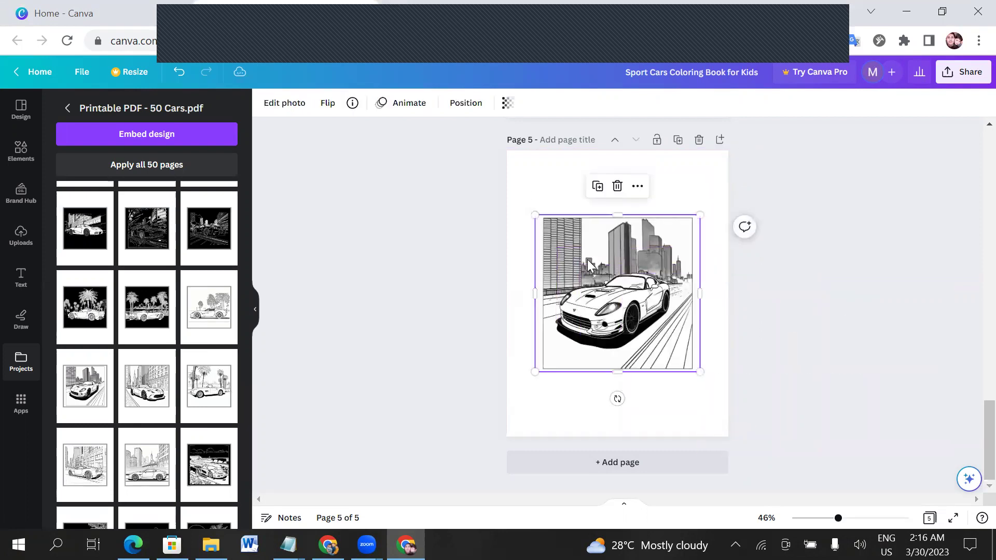
drag(534, 214, 507, 187)
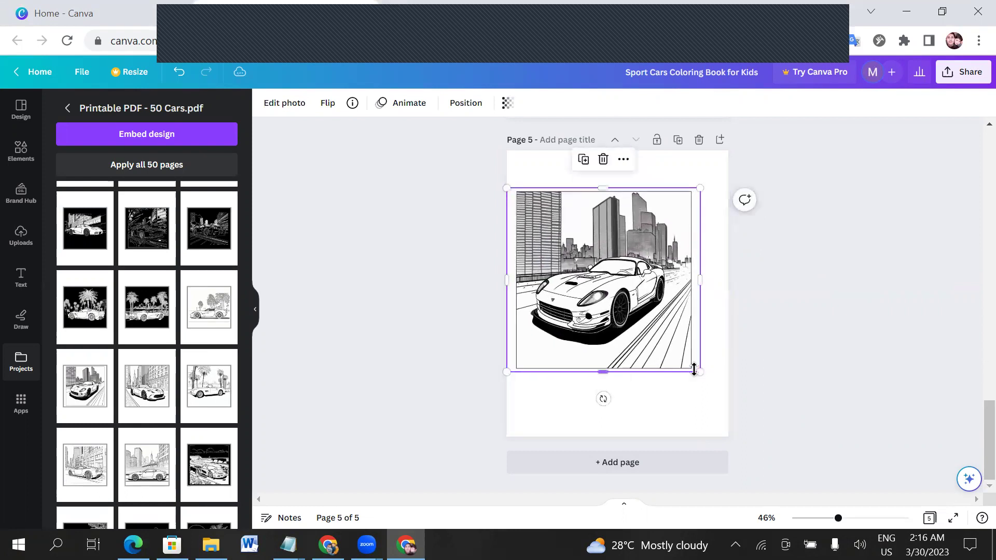
drag(696, 370, 728, 398)
drag(799, 367, 795, 329)
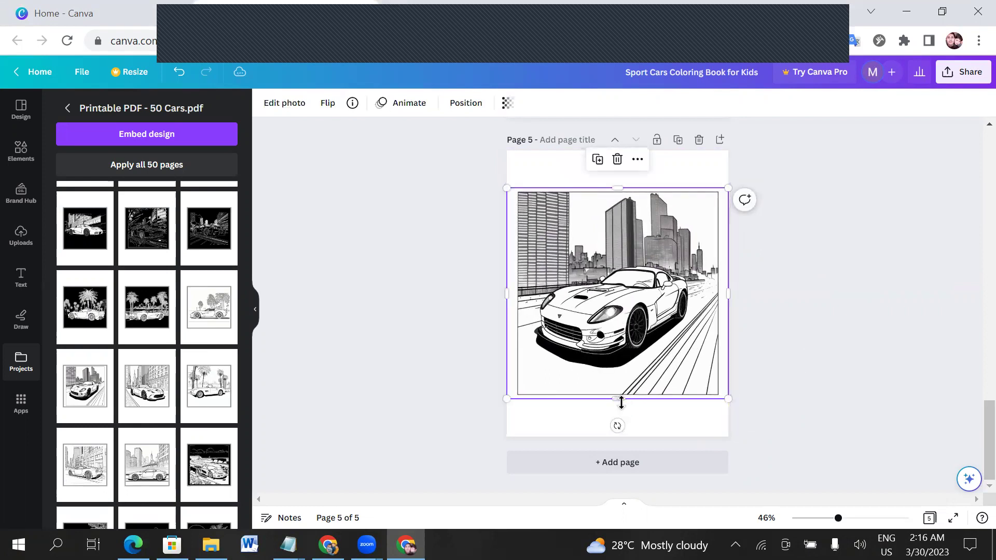
Crop the thin border off all four sides of the page 5 picture and enlarge it back to the full page width
drag(616, 399, 617, 387)
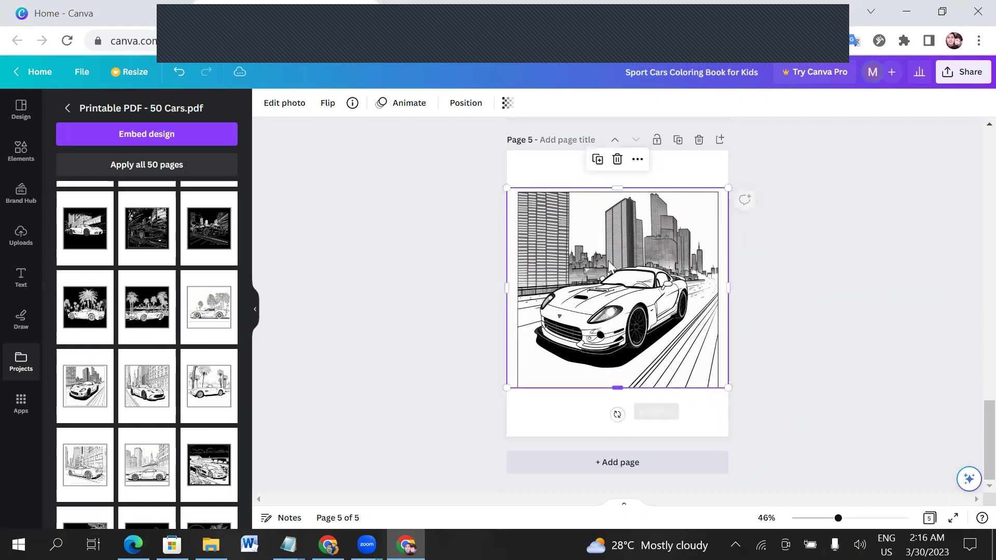
drag(616, 187, 616, 196)
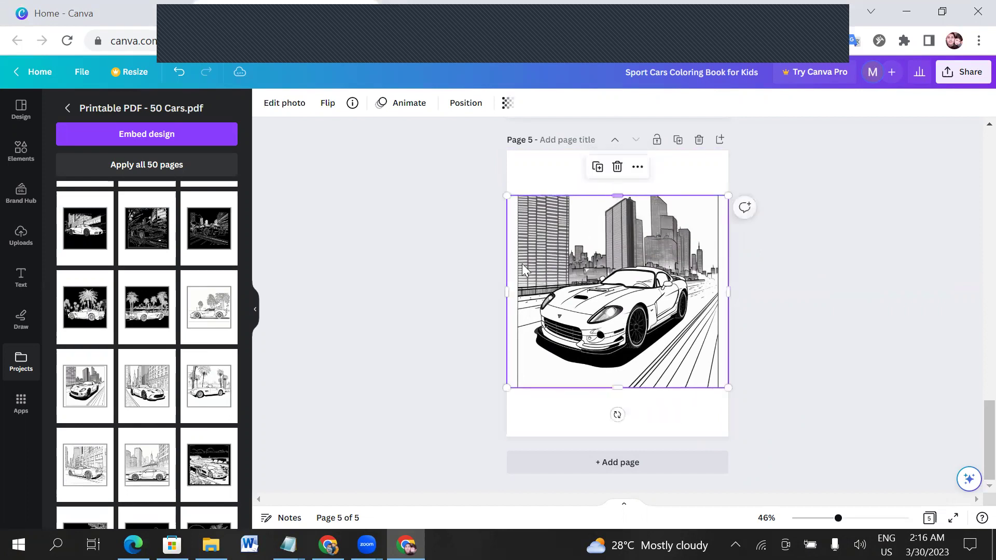
drag(508, 284, 519, 285)
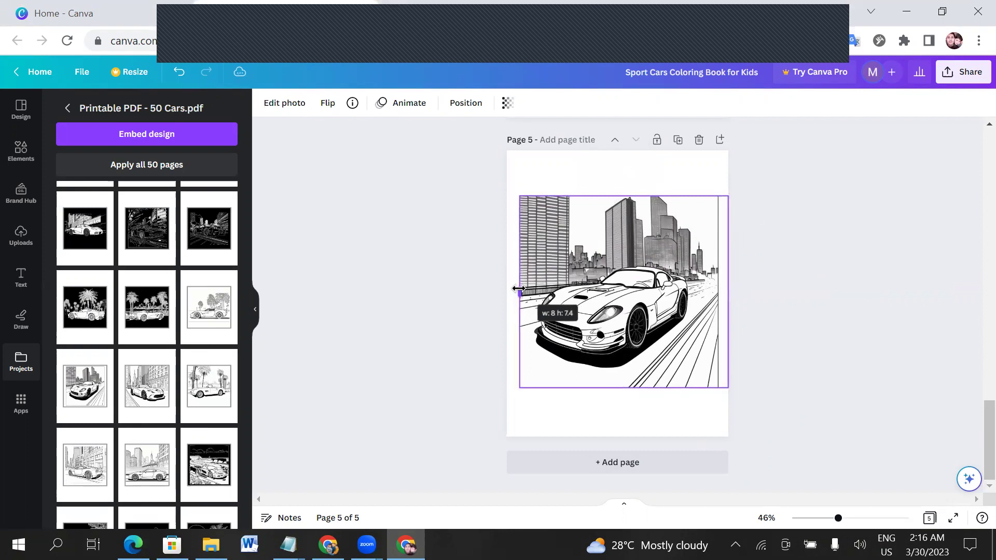
drag(726, 290, 714, 290)
drag(715, 387, 728, 401)
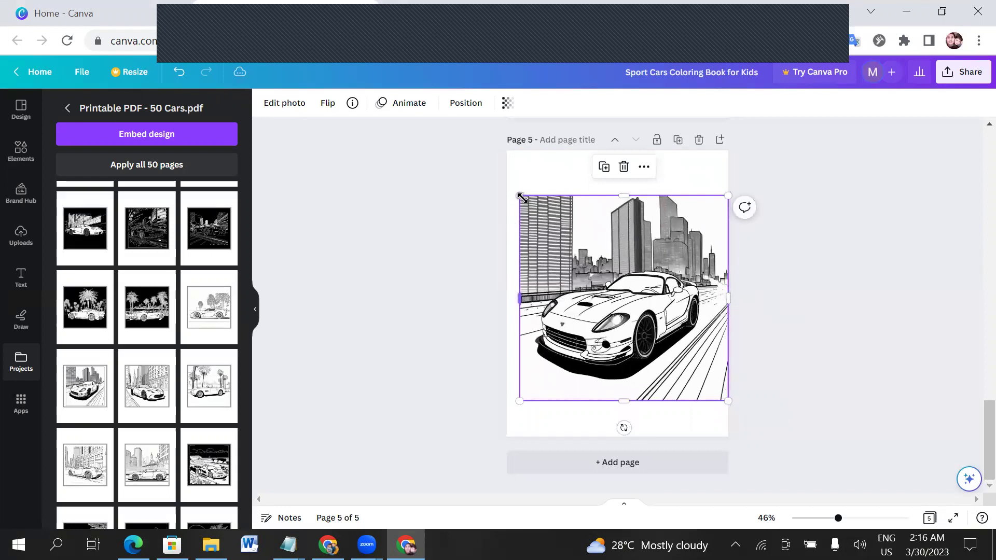
drag(519, 196, 506, 183)
click(798, 274)
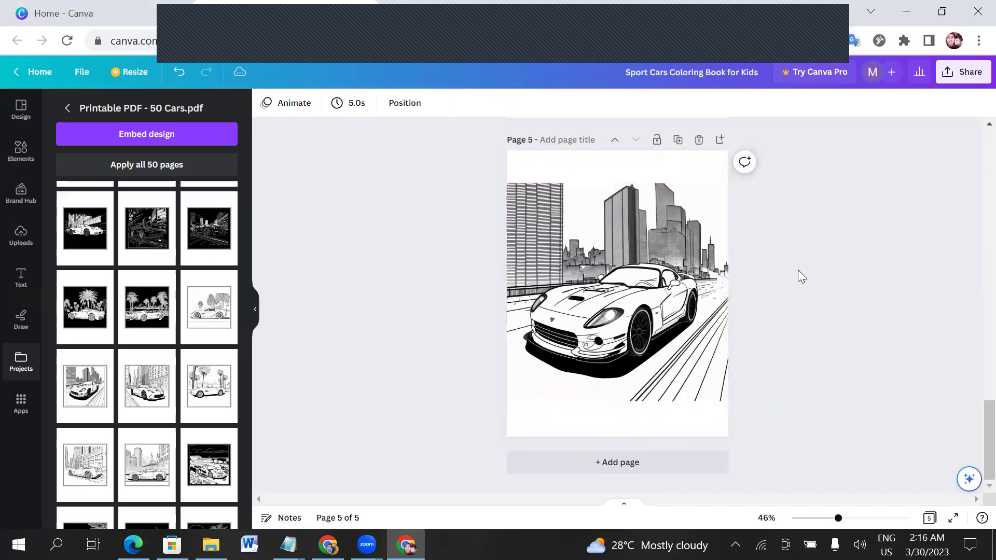
Add page 6 with the line-art page of a convertible among palm trees and move its frame off the picture
click(609, 461)
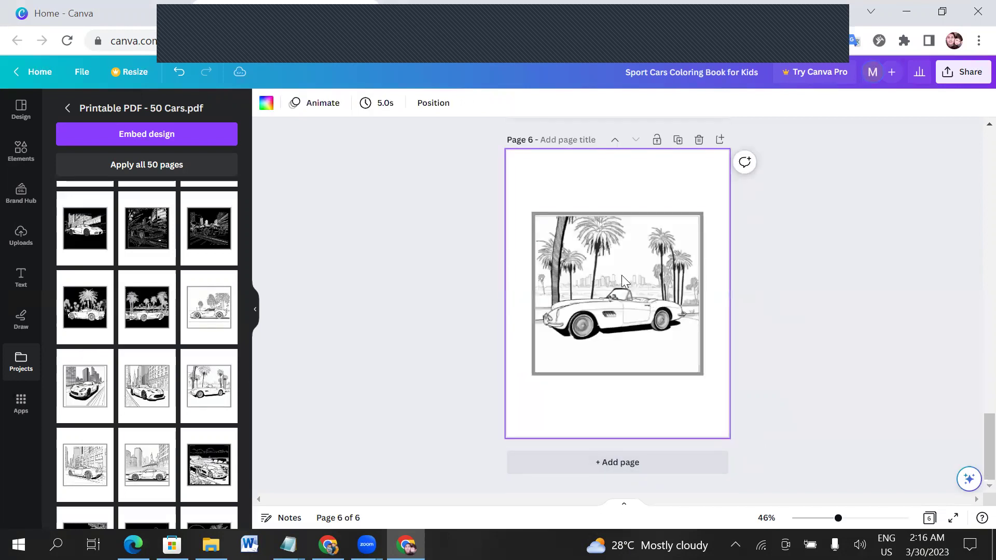
click(652, 283)
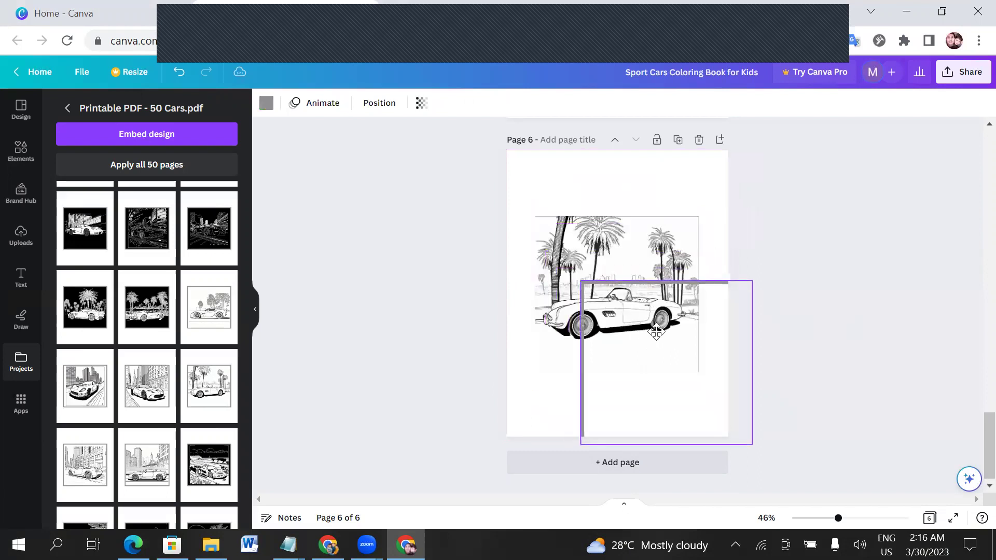
Enlarge the convertible picture on page 6 to the full page width
click(652, 265)
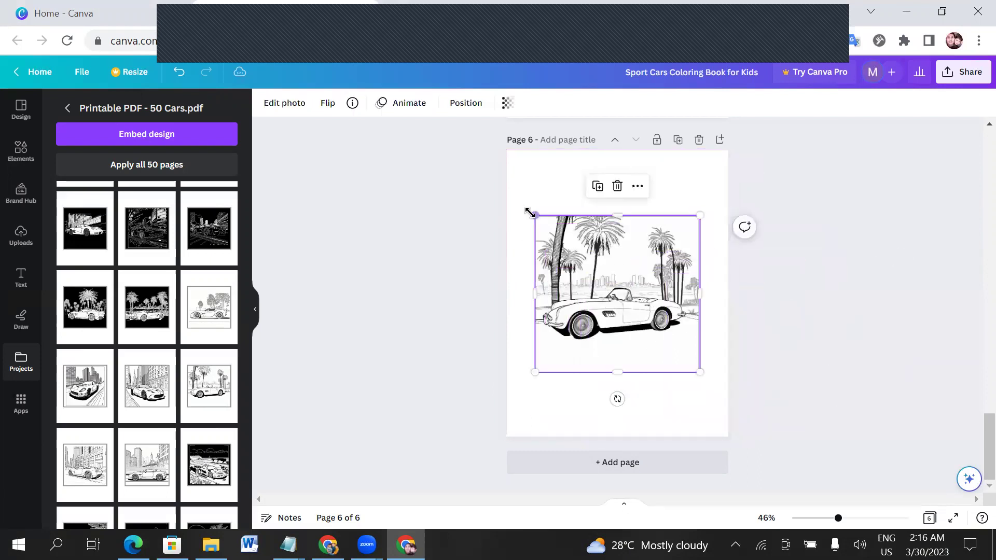
drag(532, 217, 496, 203)
drag(699, 372, 729, 400)
click(881, 308)
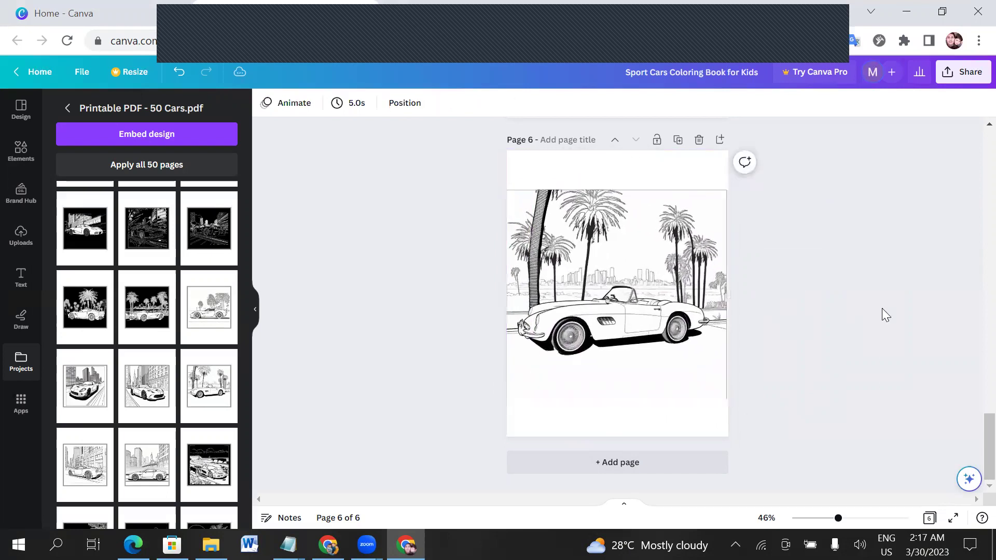
Add page 7 and apply the line-art page of a sports car seen from the rear side on a city street
click(638, 466)
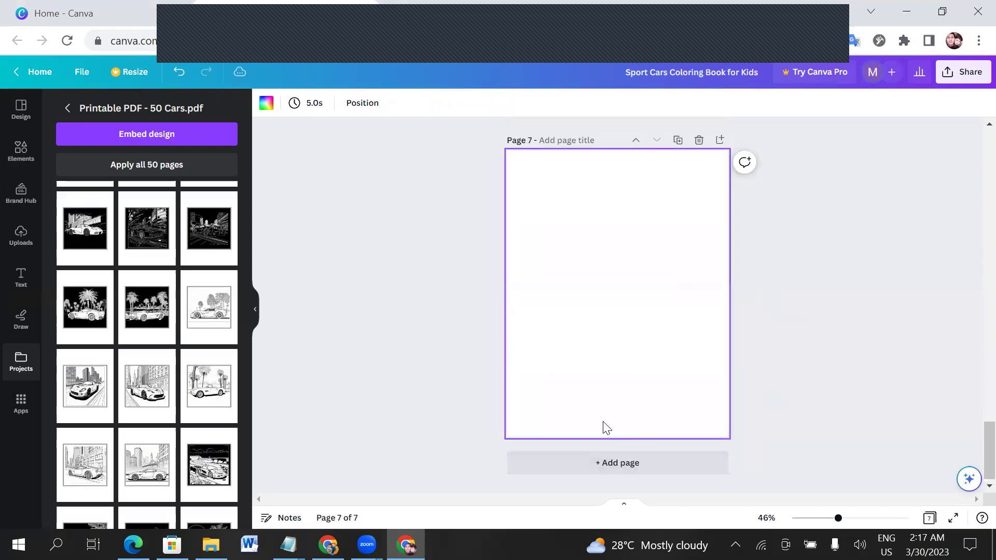
scroll(106, 397, down, 3)
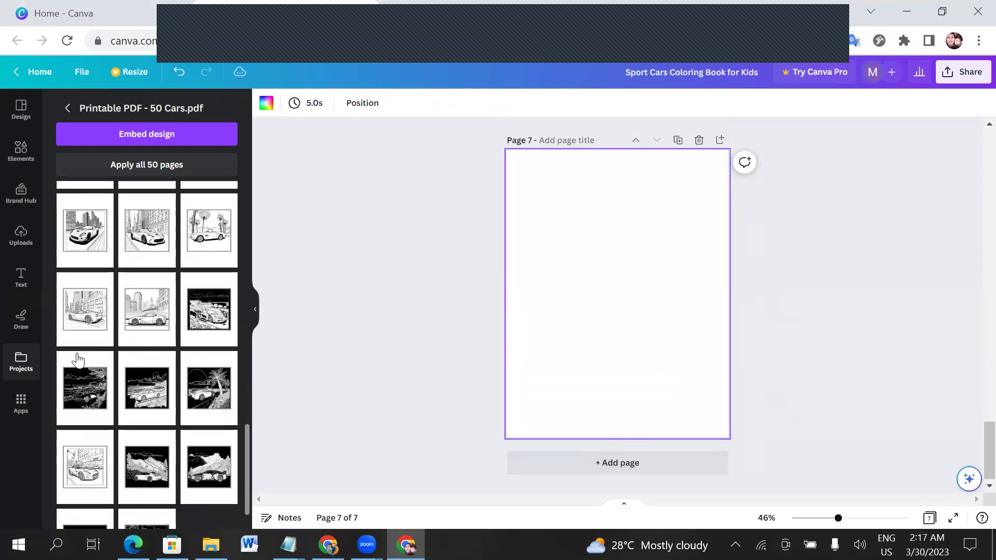
click(81, 312)
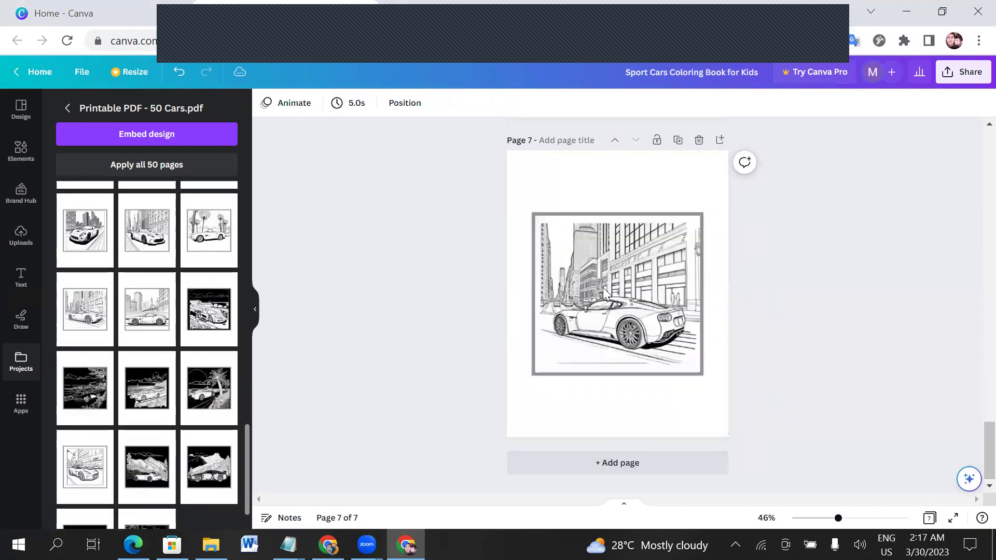
Remove the frame around the city-street car picture on page 7 and enlarge the picture to the full page width
click(809, 375)
click(655, 316)
drag(818, 277, 963, 360)
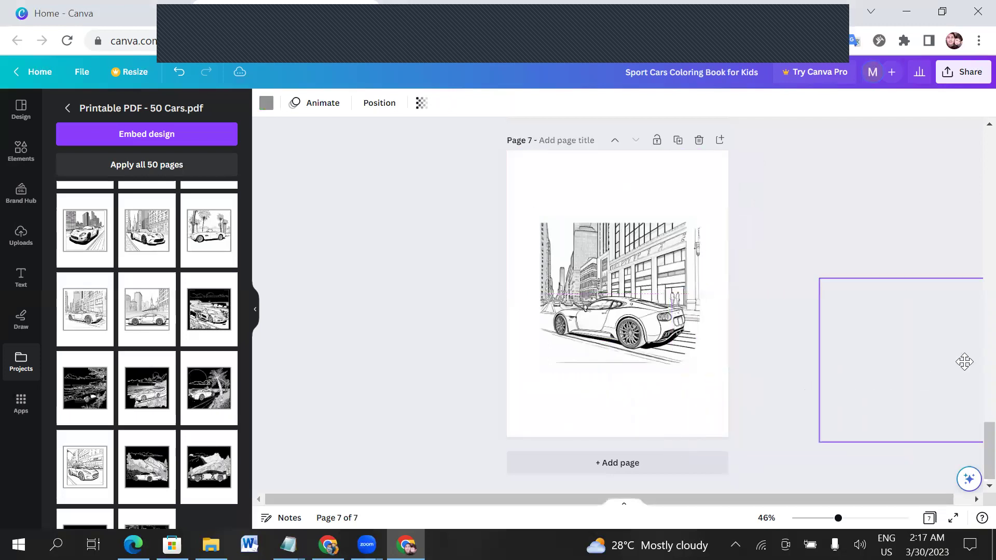
click(550, 234)
drag(534, 214, 505, 188)
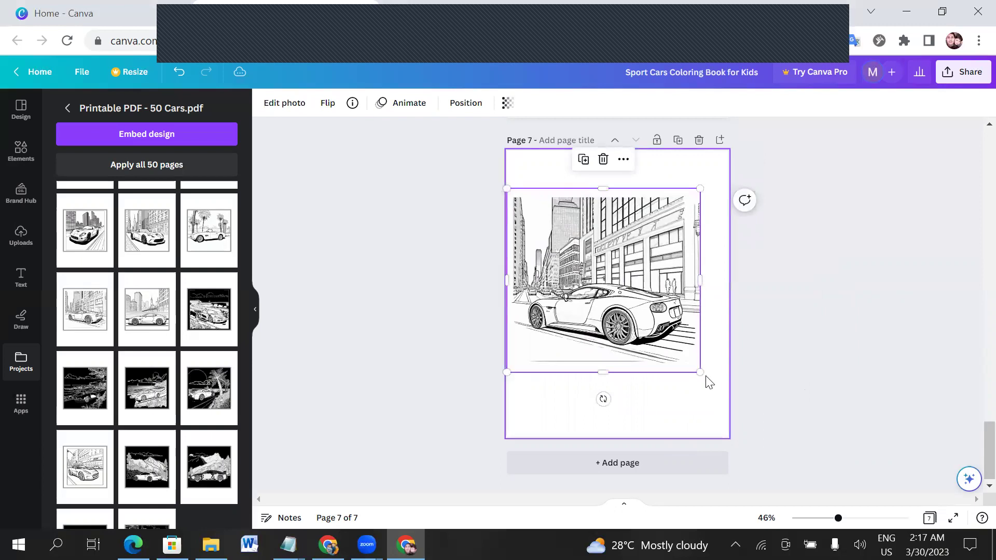
drag(699, 371, 728, 399)
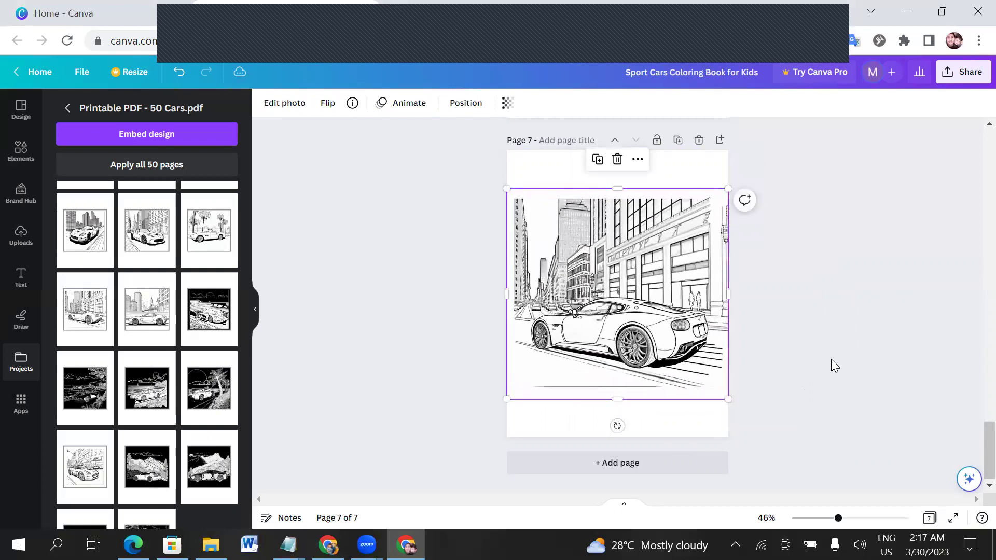
click(831, 359)
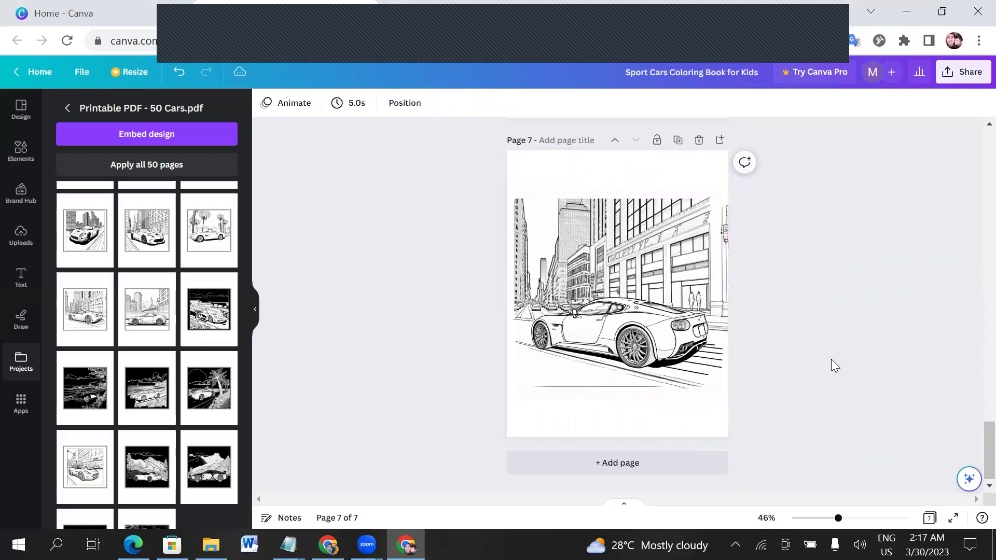
Add page 8 and apply the line-art page of a side-on sports car before a city skyline with a bridge
click(625, 465)
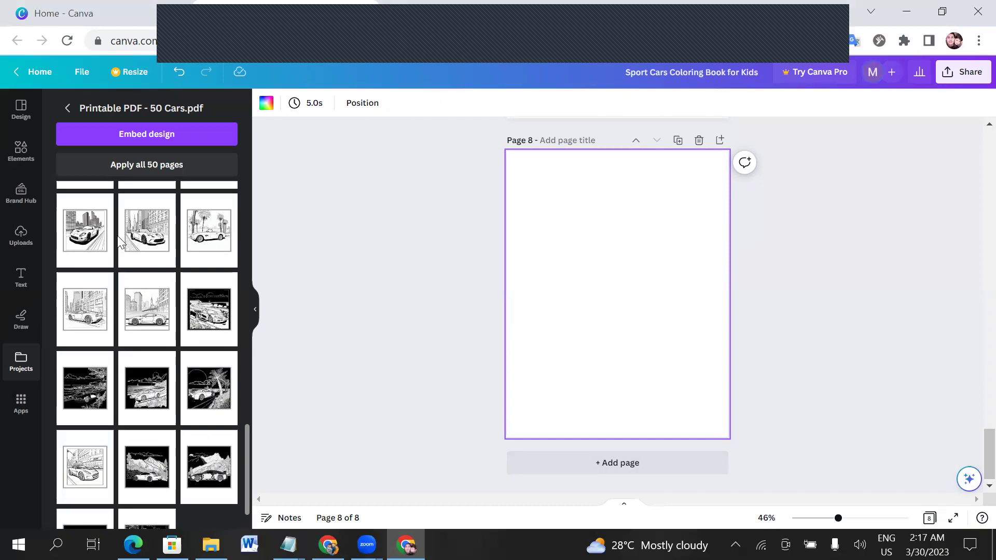
scroll(114, 453, down, 1)
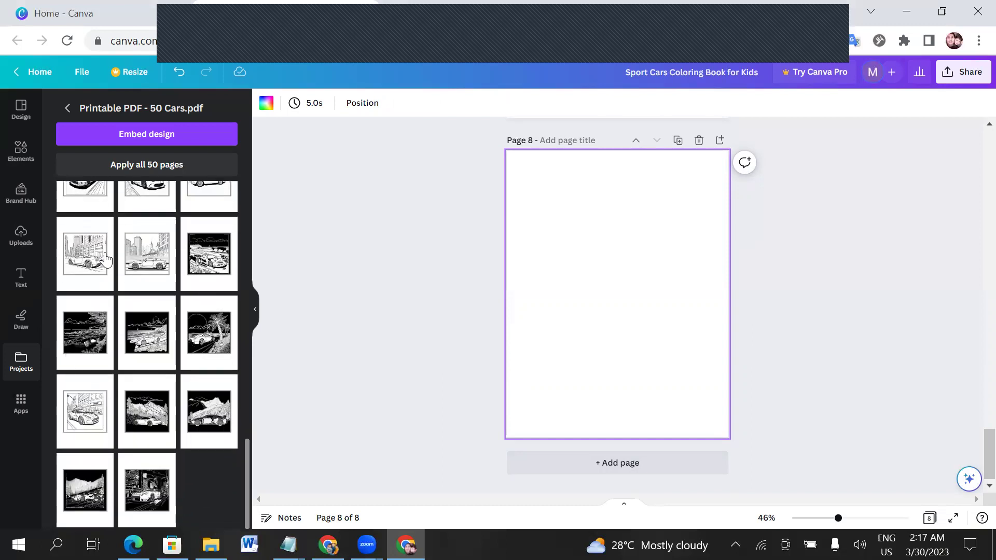
click(149, 262)
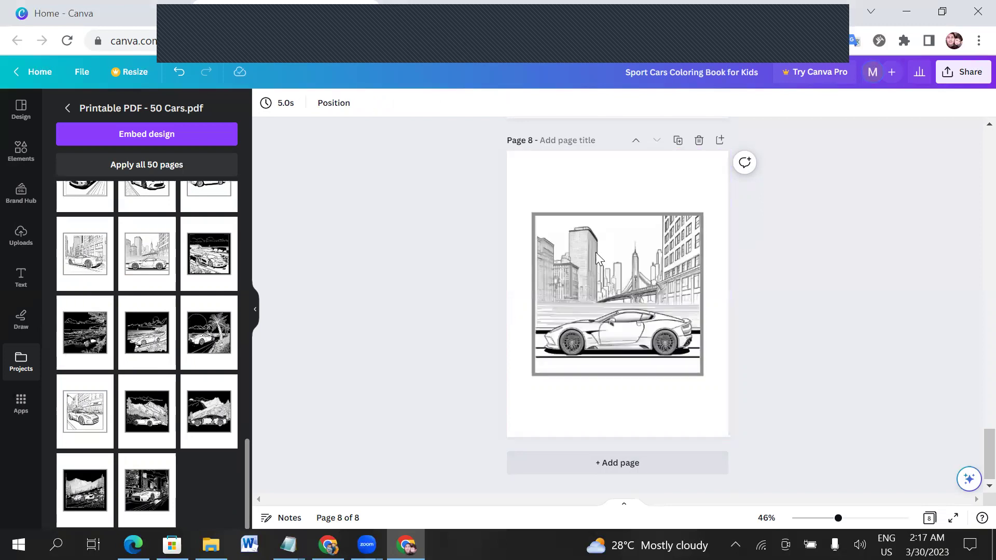
Remove the frame around the side-on car picture on page 8 and enlarge the picture slightly
click(615, 270)
drag(615, 270, 908, 283)
click(563, 280)
drag(534, 217, 528, 210)
drag(699, 373, 706, 381)
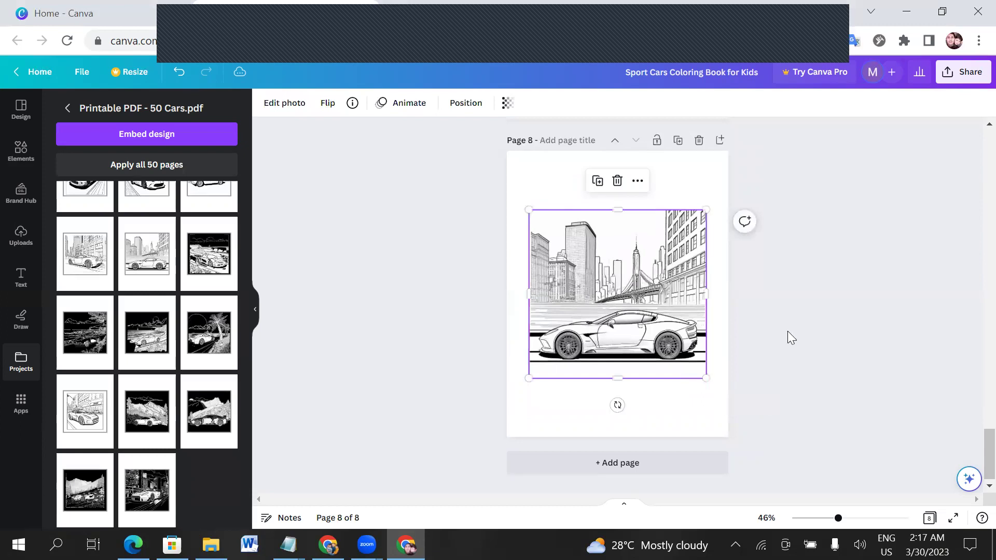
click(787, 337)
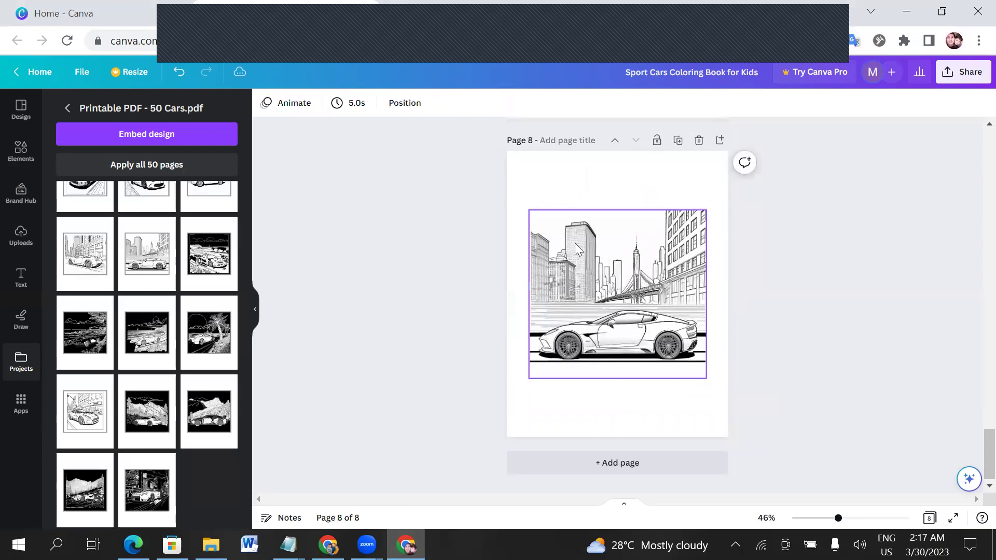
click(591, 277)
click(787, 272)
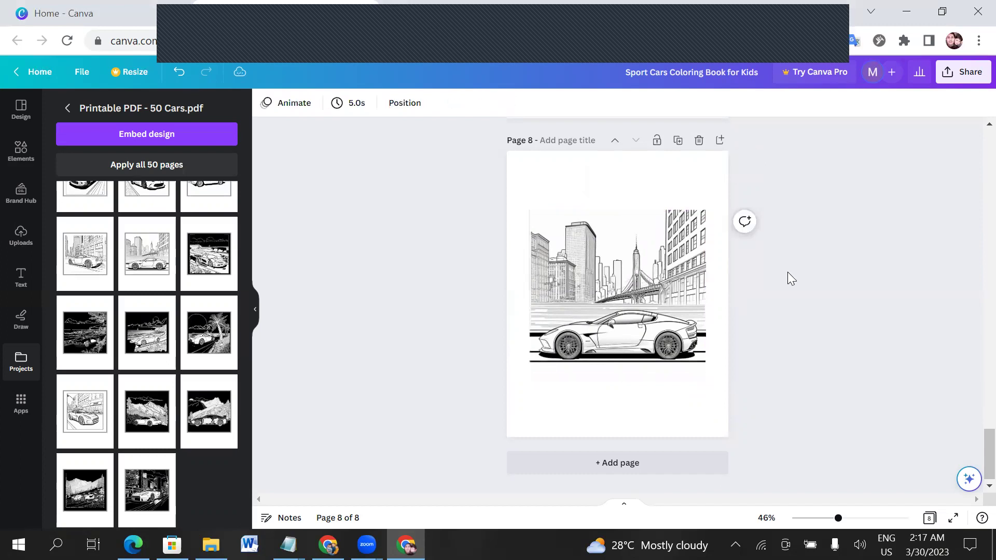
Enlarge the side-on car picture on page 8 to the full page width
click(612, 244)
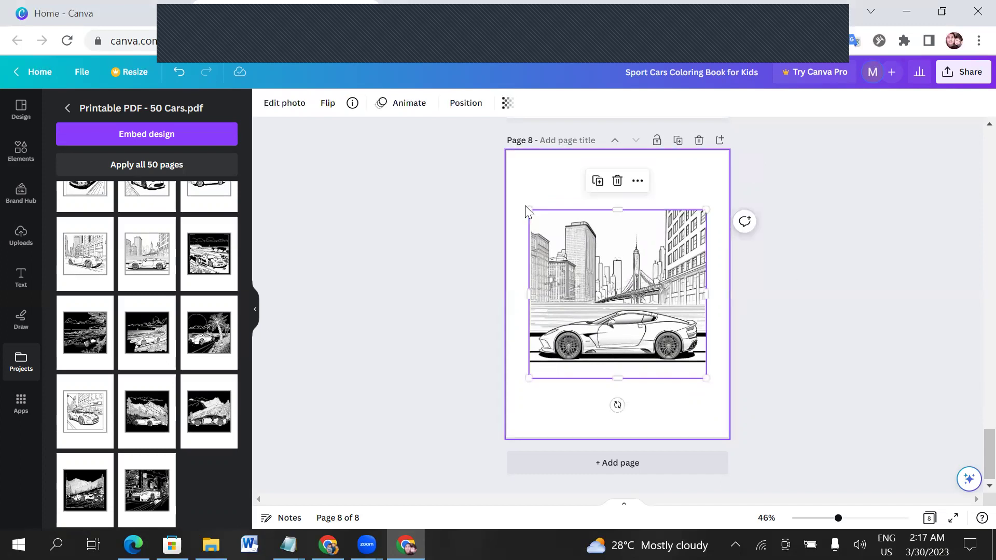
drag(528, 207, 507, 188)
drag(705, 377, 726, 393)
click(853, 317)
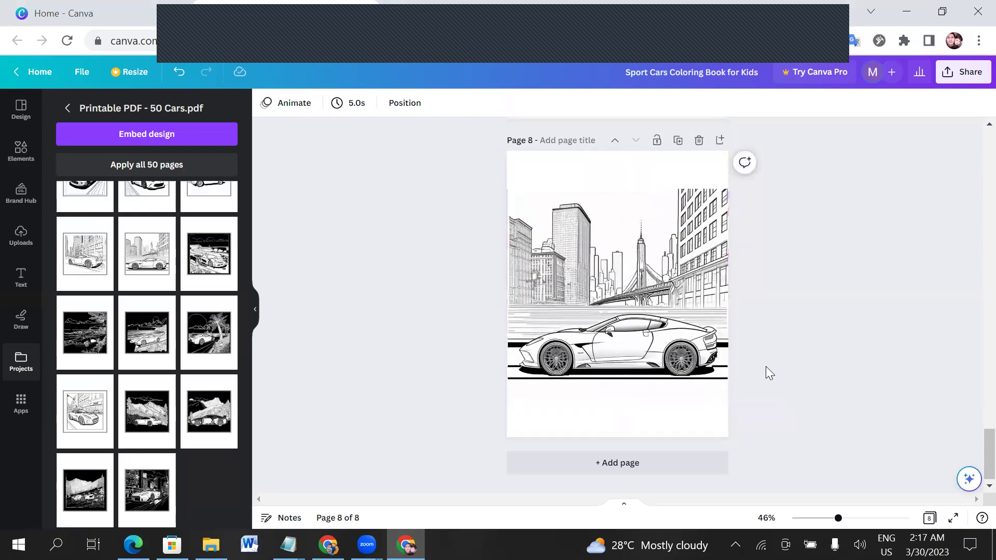
Add page 9 with the light line-art page of a sports car between two rows of palm trees and remove its frame
click(607, 470)
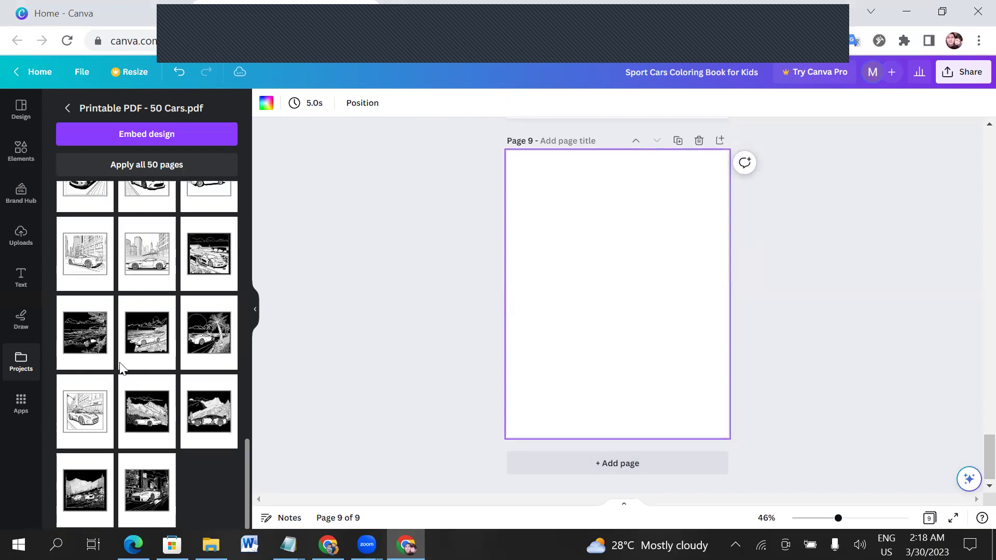
scroll(125, 358, up, 10)
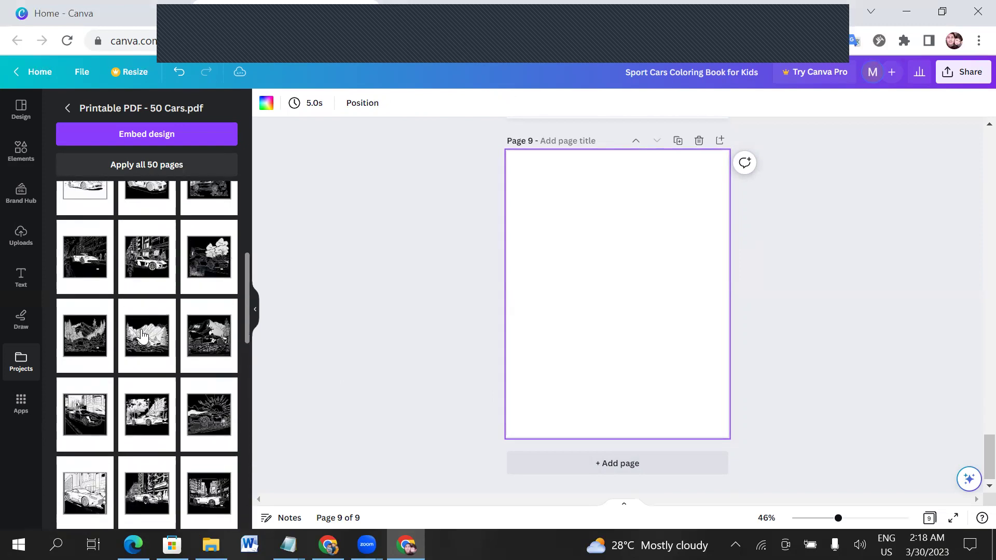
scroll(141, 335, up, 5)
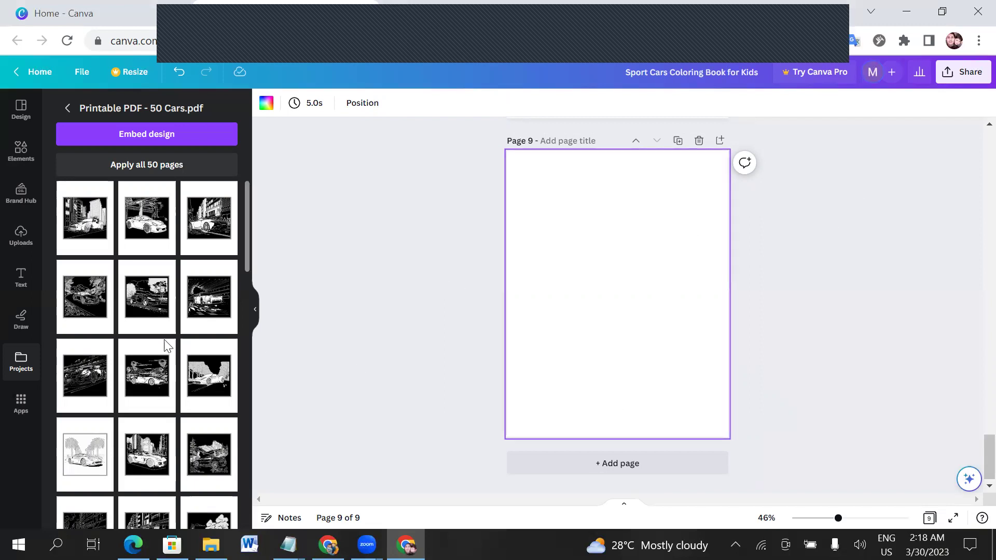
click(94, 459)
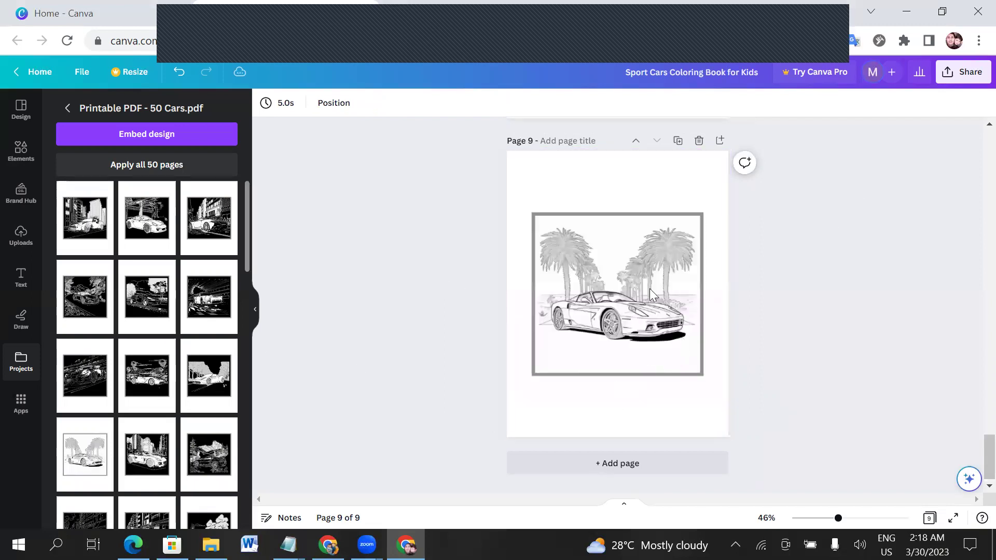
Show all pages of the book in grid view and open the download options for the design
click(957, 75)
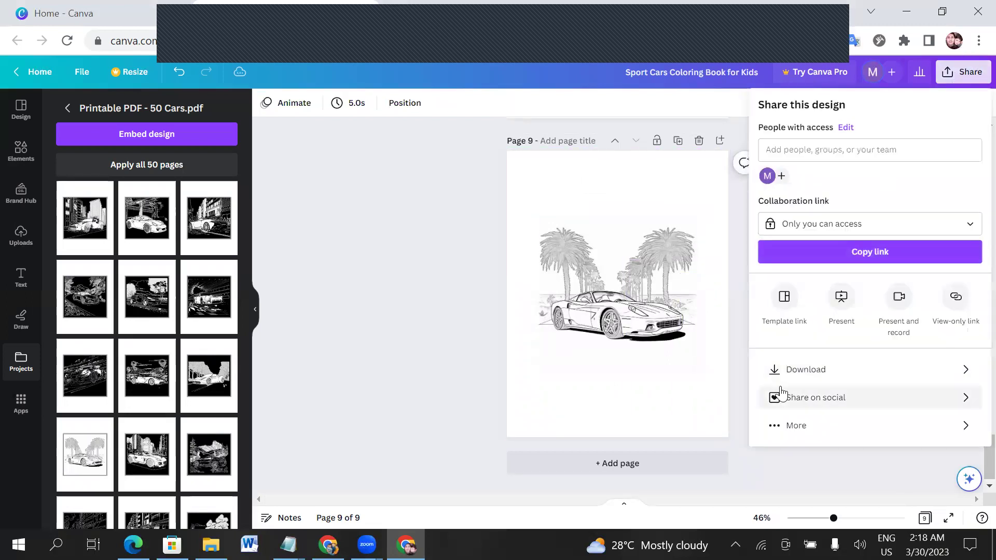
click(788, 370)
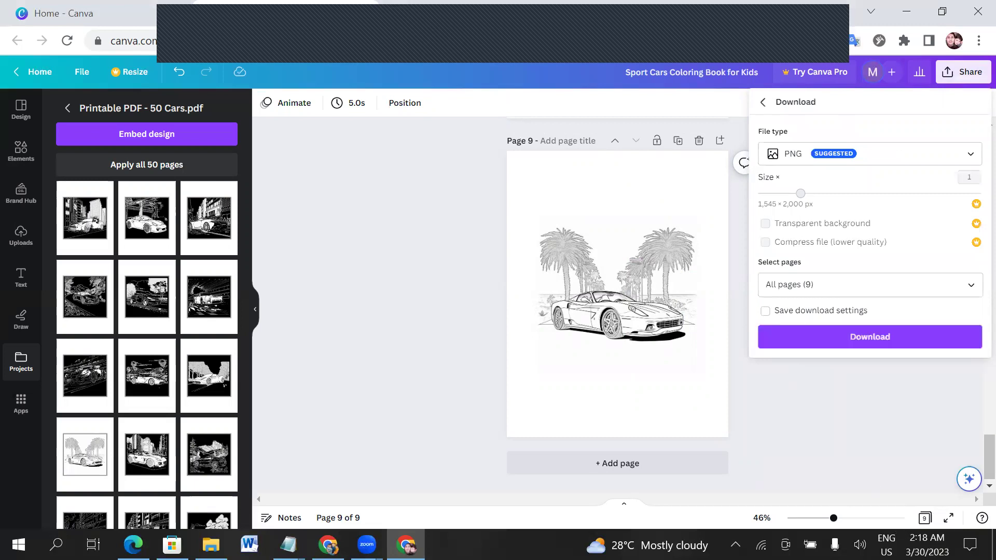
click(925, 518)
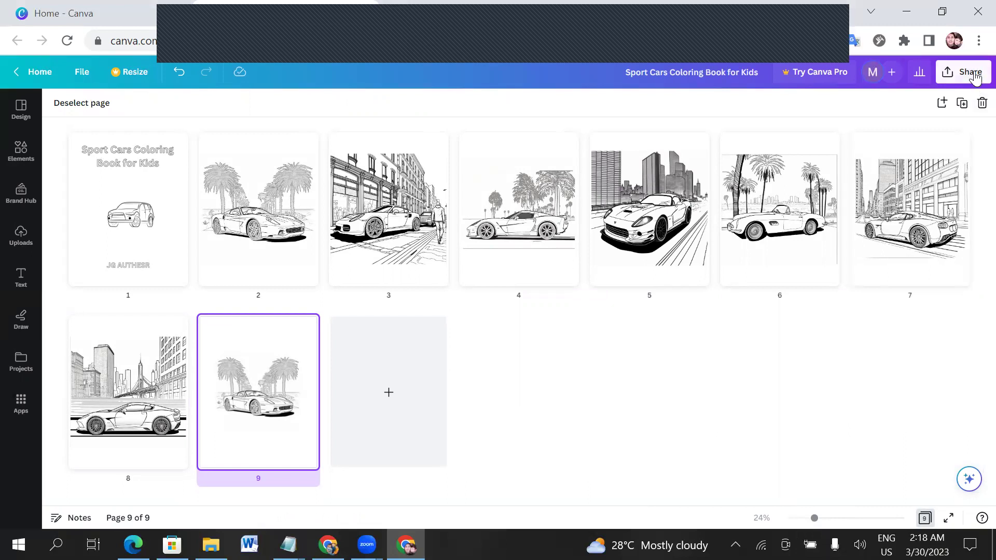
click(954, 71)
click(807, 370)
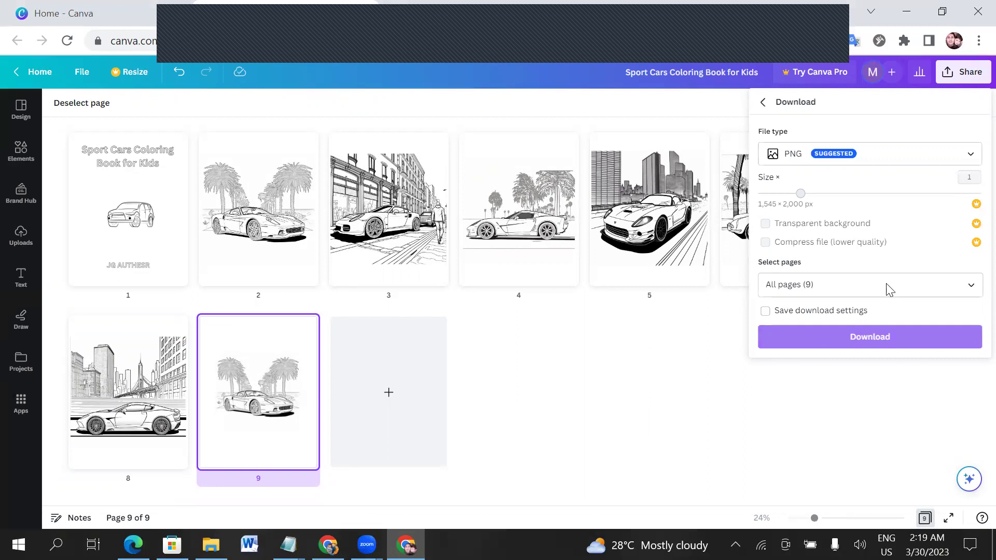
Download all 9 pages of the coloring book as a PDF Standard file
click(973, 157)
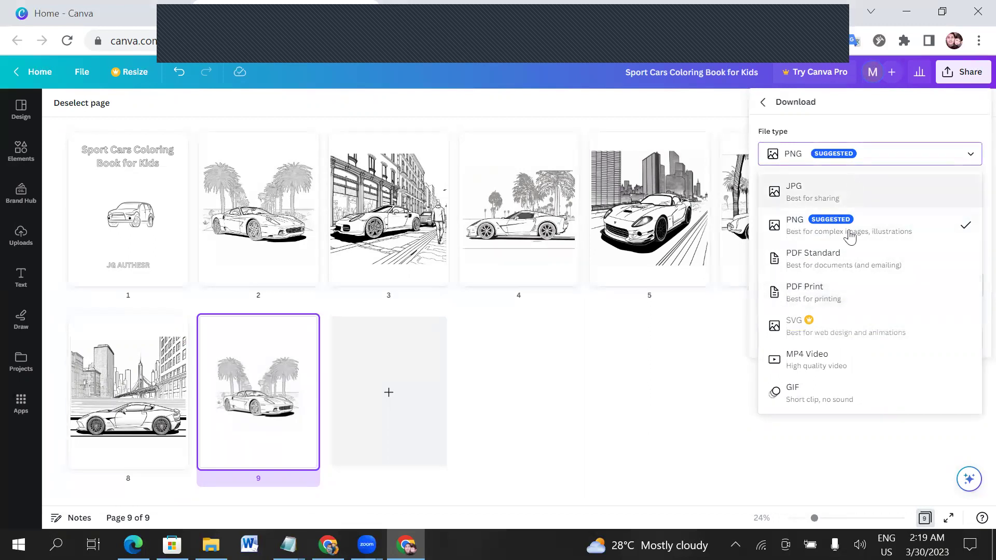
click(846, 258)
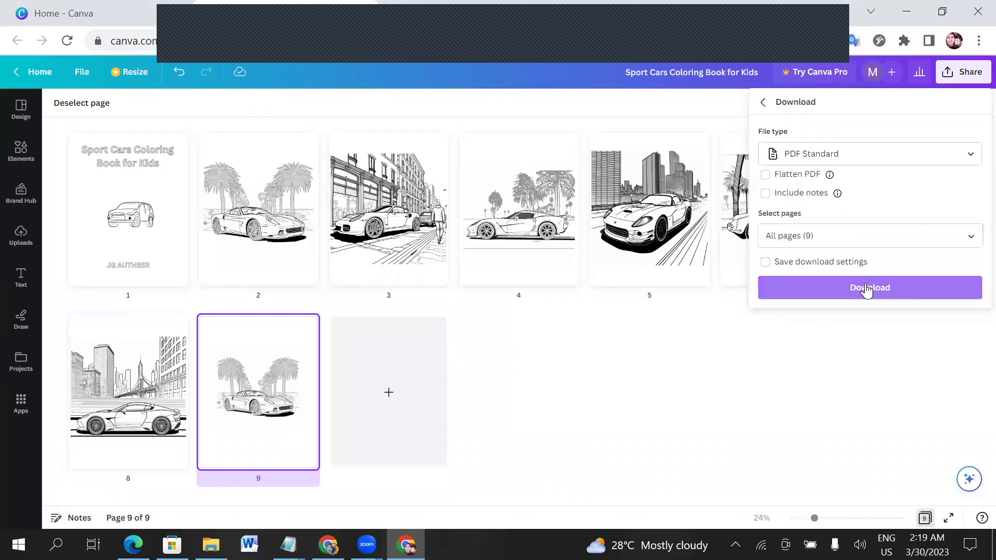
click(865, 288)
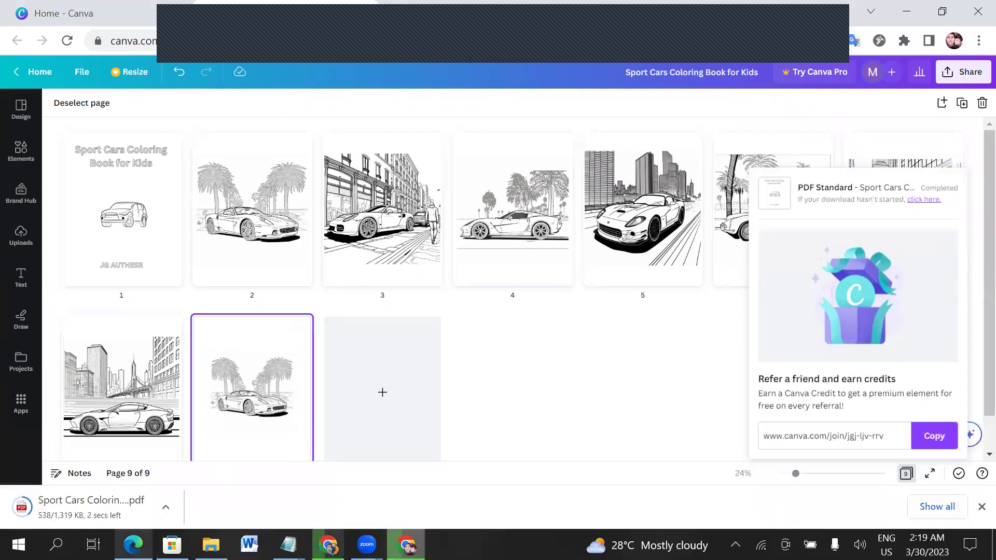
mouse_move(133, 544)
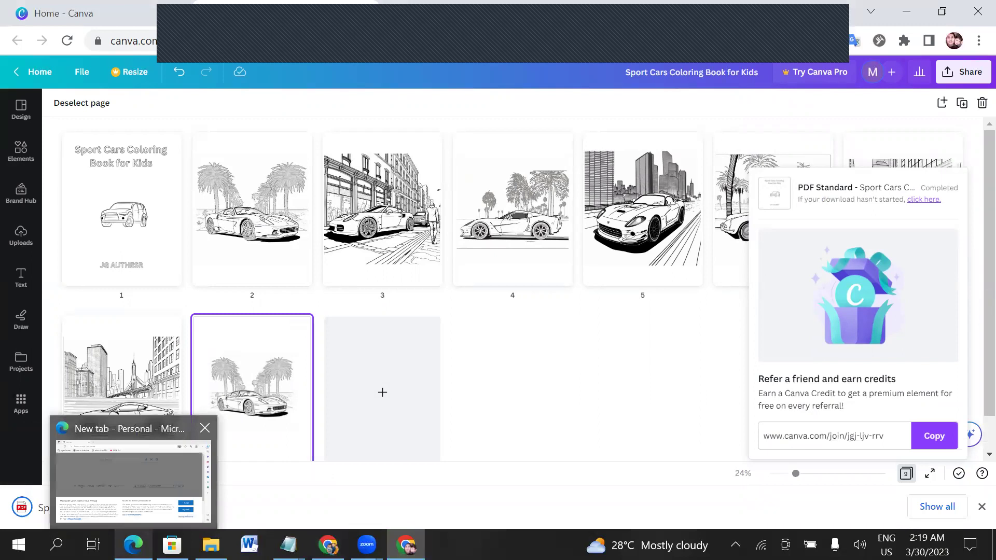
click(133, 482)
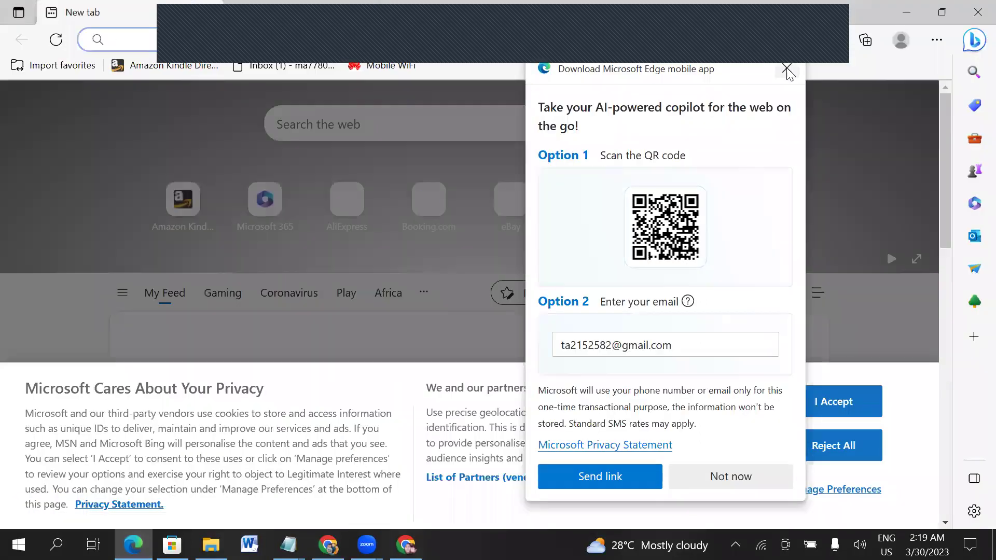
click(786, 69)
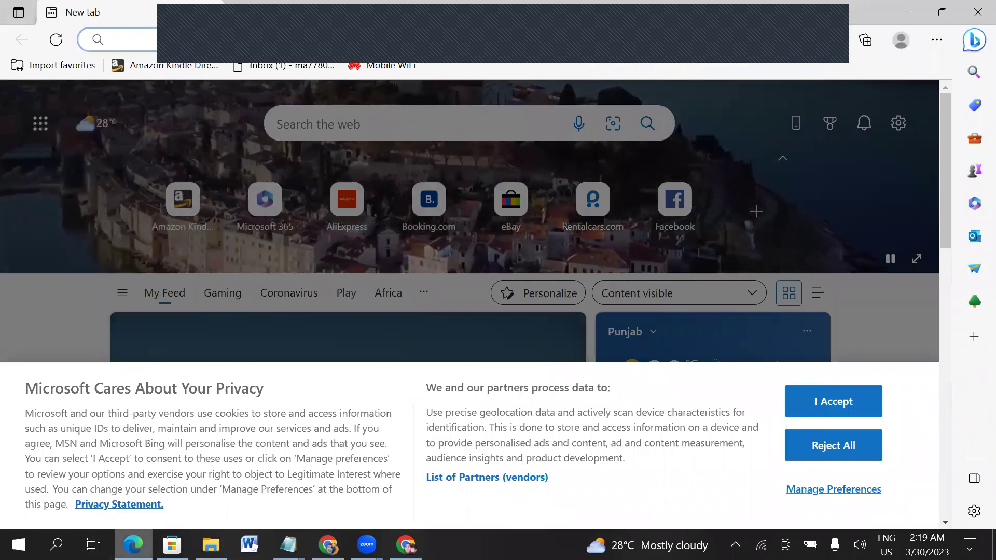
mouse_move(211, 545)
click(405, 544)
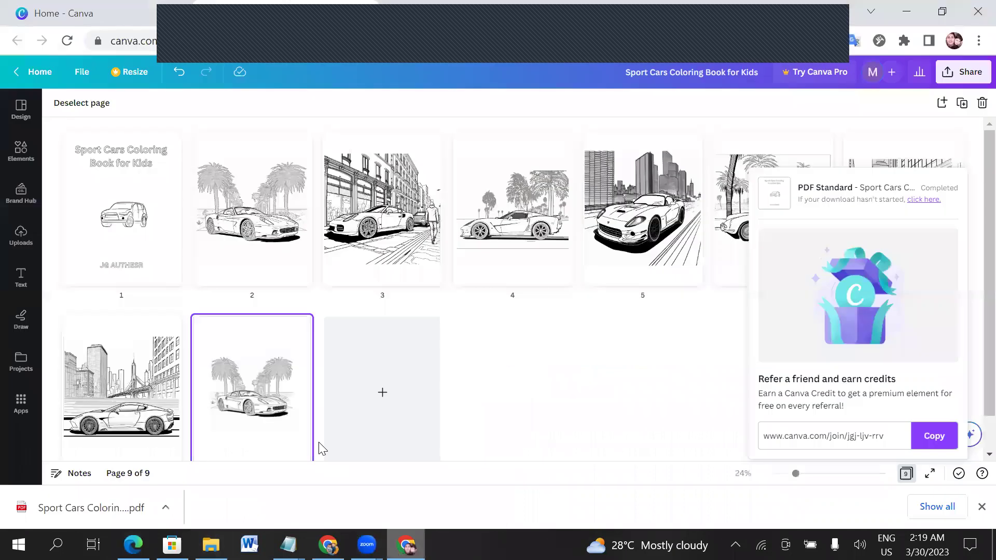
Open the downloaded coloring book PDF and review its cover and first car pages
click(162, 504)
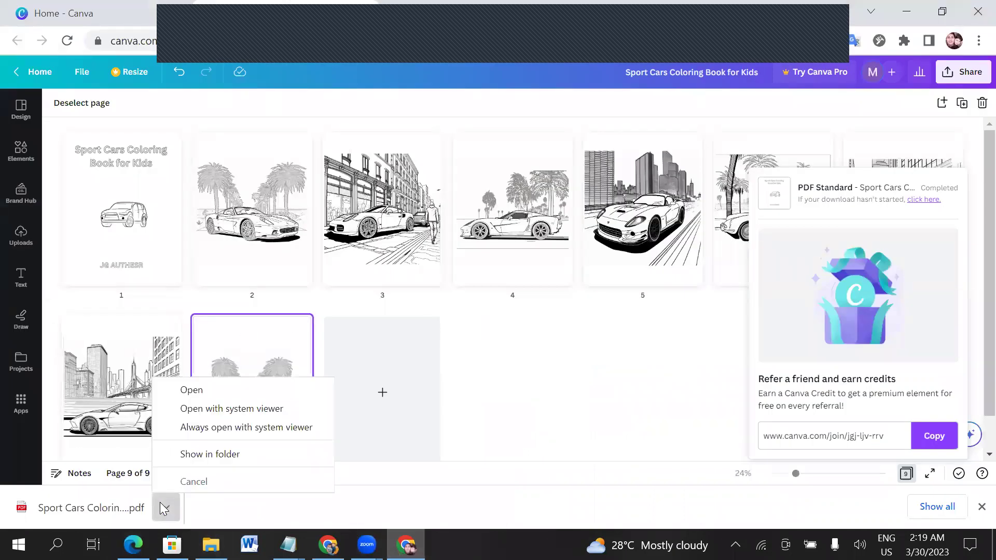
click(205, 392)
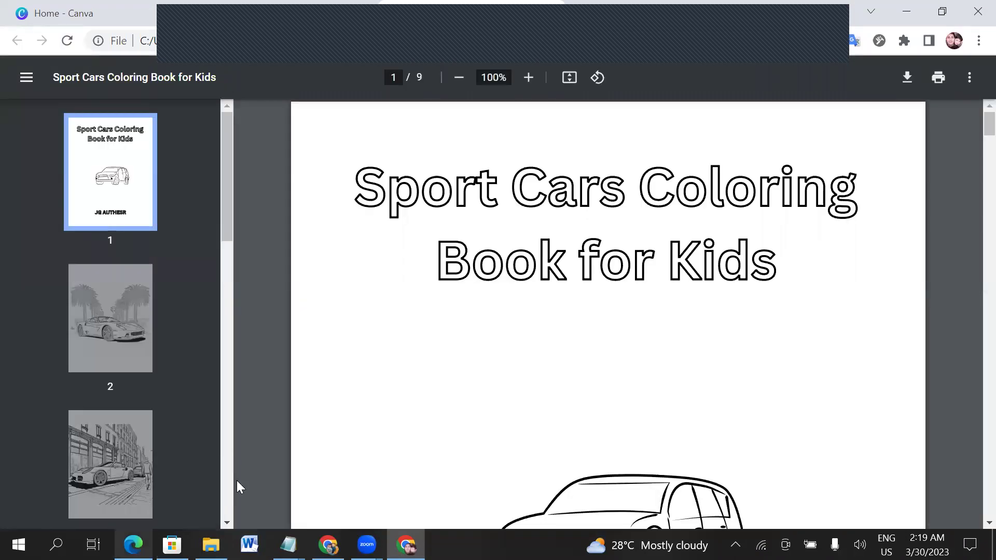
scroll(545, 284, down, 6)
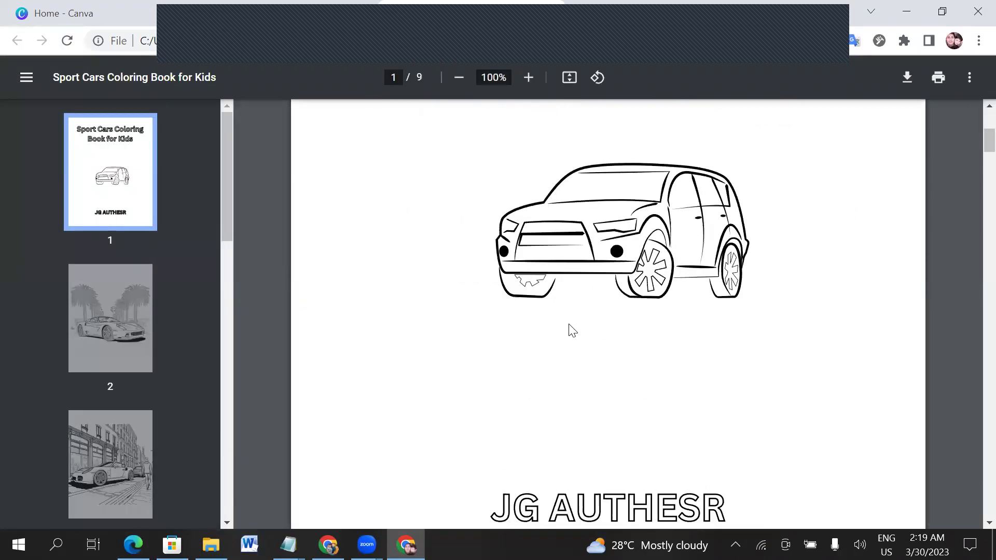
scroll(572, 331, down, 20)
scroll(572, 332, down, 10)
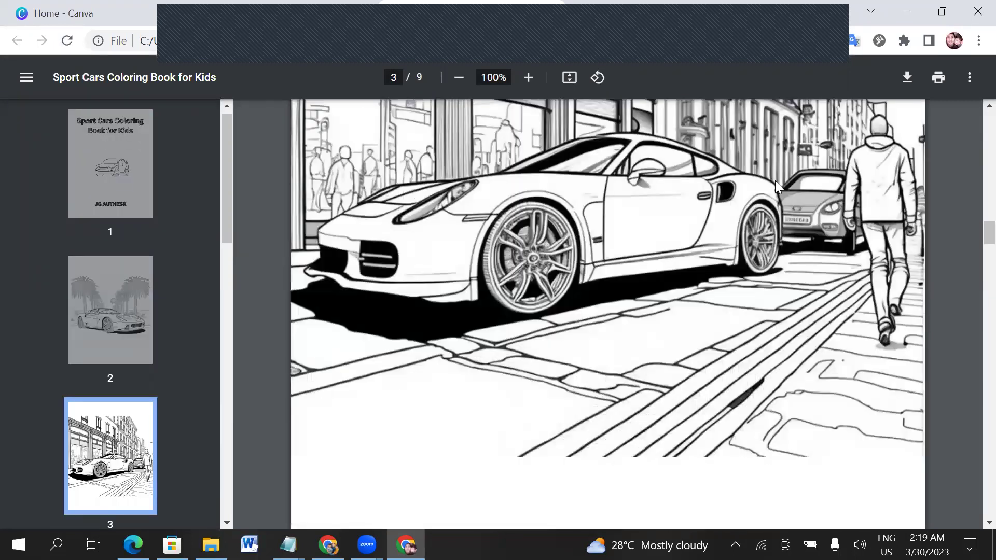